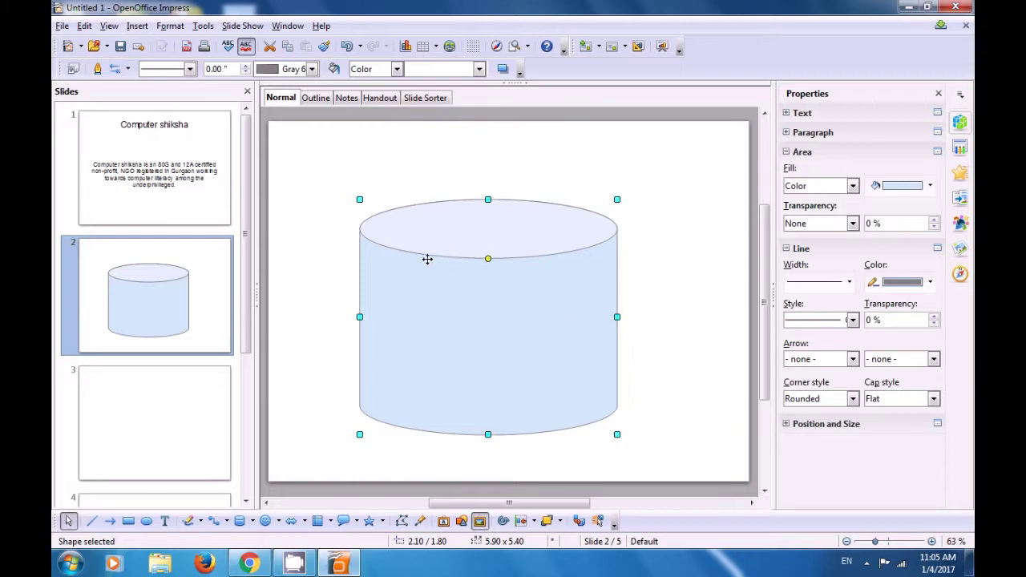
Step: Keep the cylinder's outline continuous and widen it to 0.04"
left_click(190, 70)
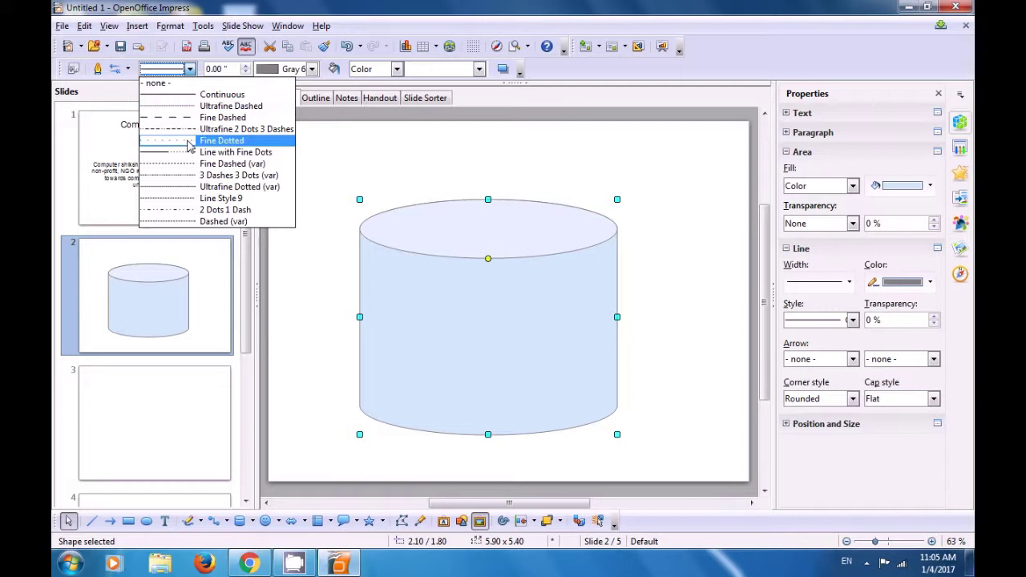
left_click(193, 95)
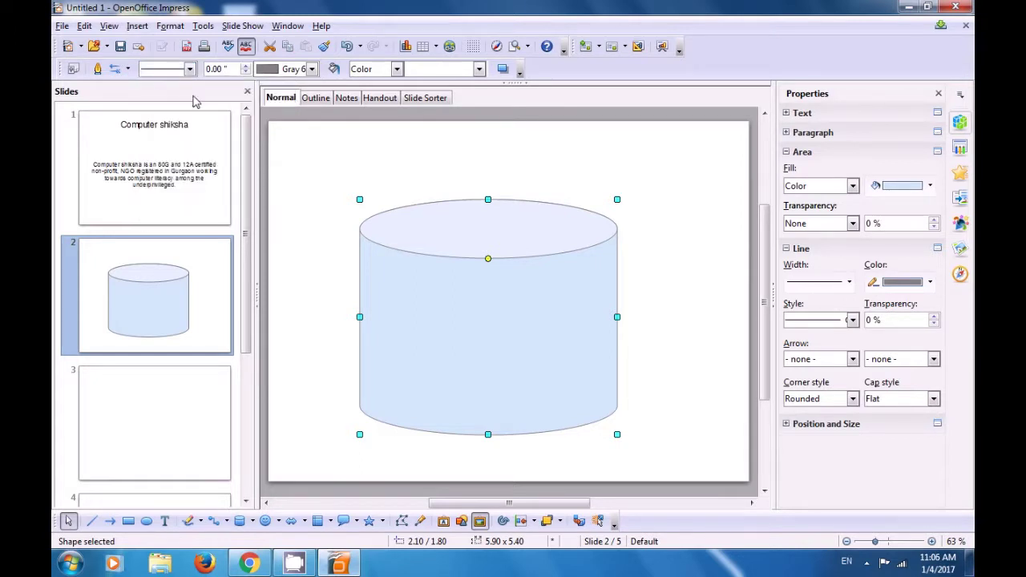
left_click(246, 67)
left_click(246, 66)
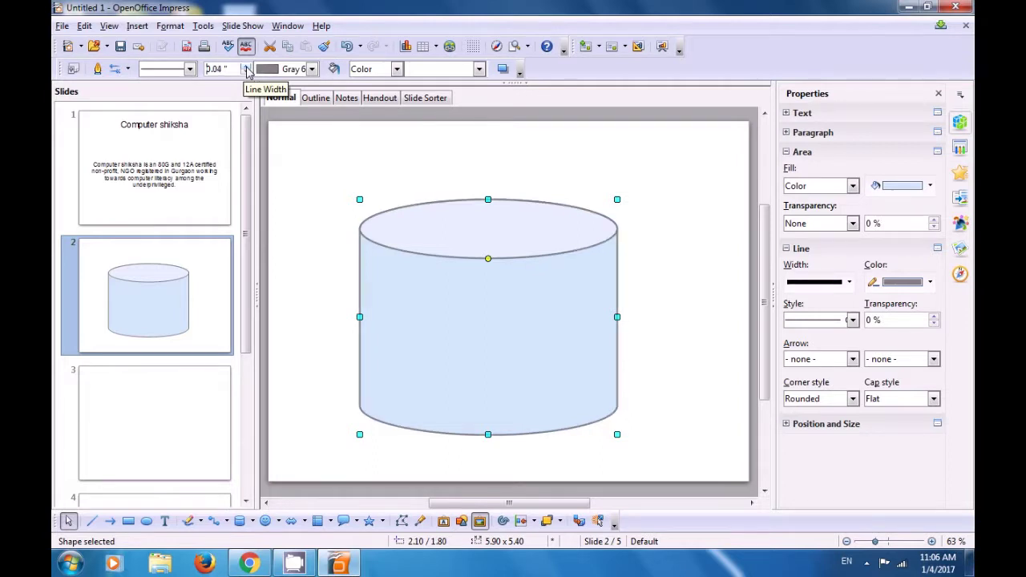
Step: Colour the cylinder's outline Blue 9
left_click(313, 71)
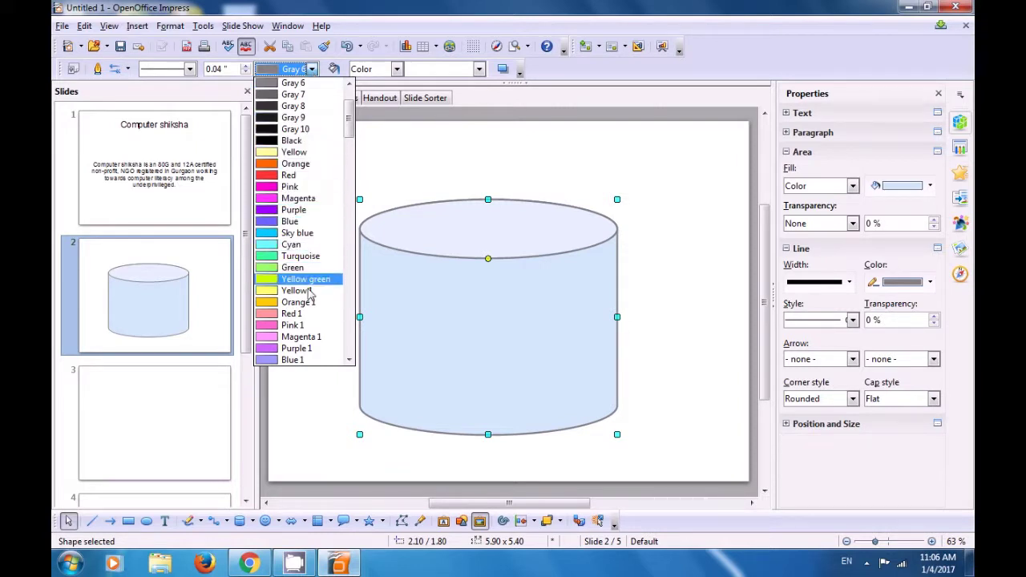
scroll(310, 362, "down", 3)
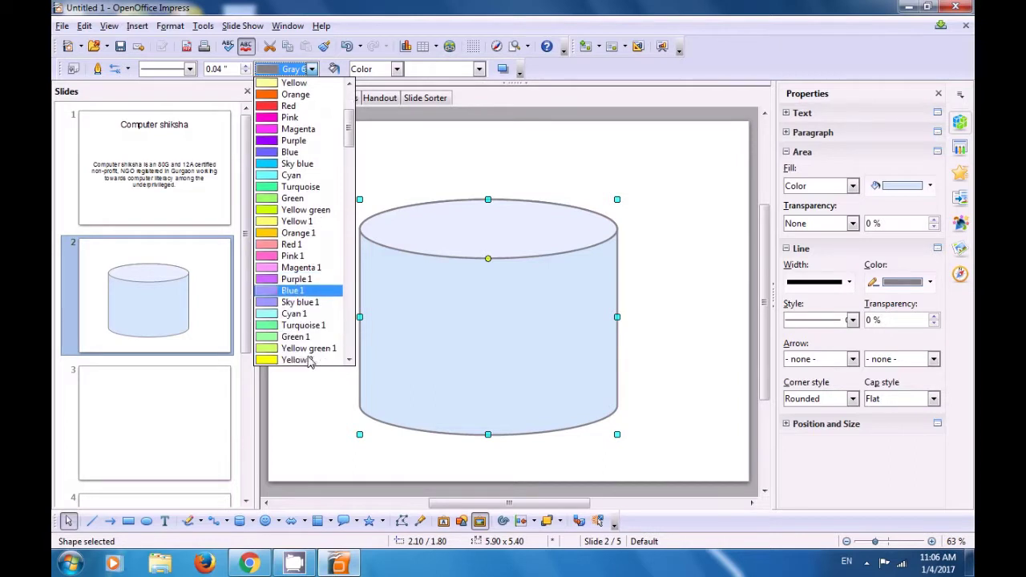
scroll(309, 362, "up", 3)
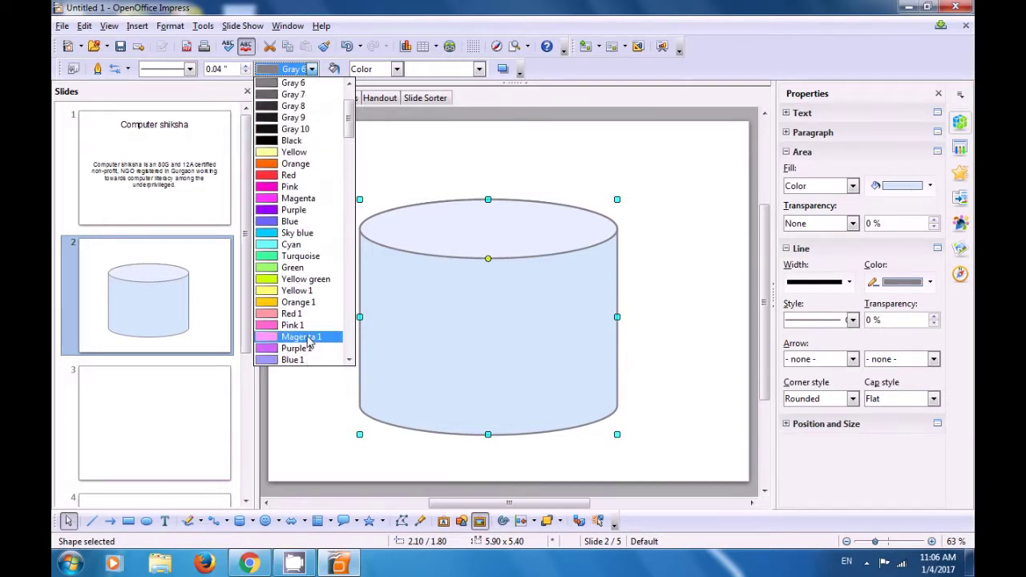
scroll(307, 318, "down", 12)
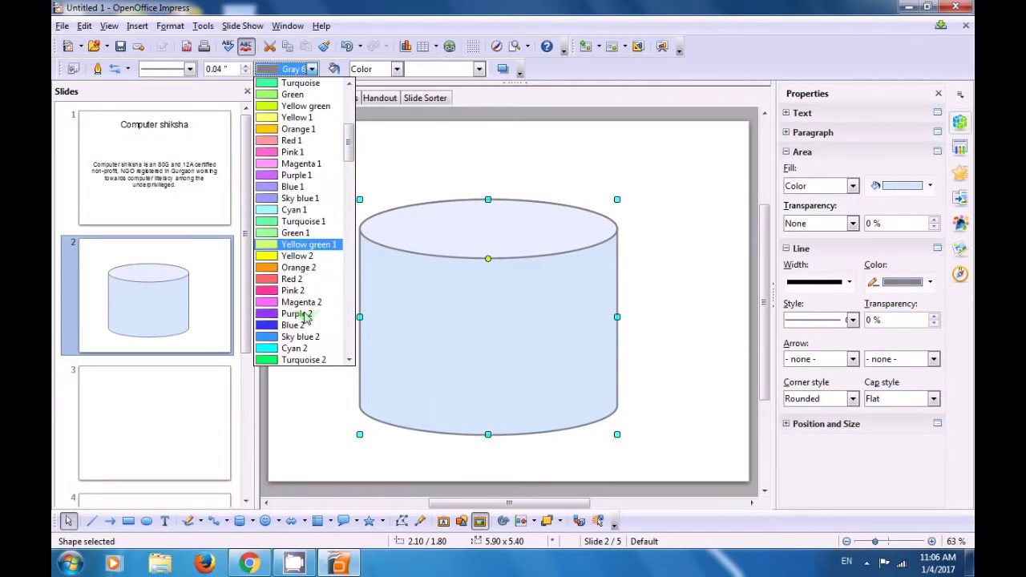
scroll(307, 317, "down", 7)
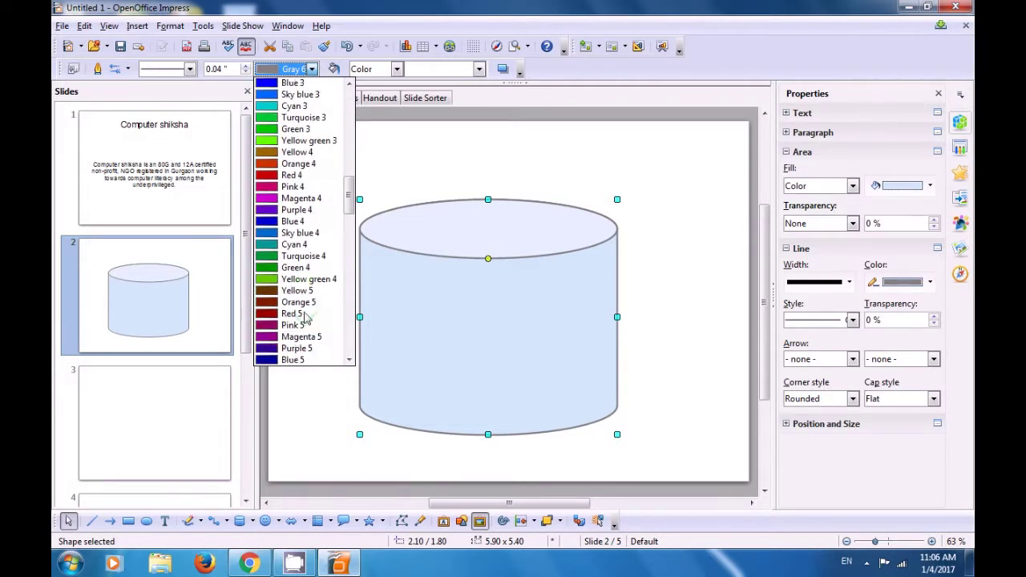
scroll(307, 319, "down", 1)
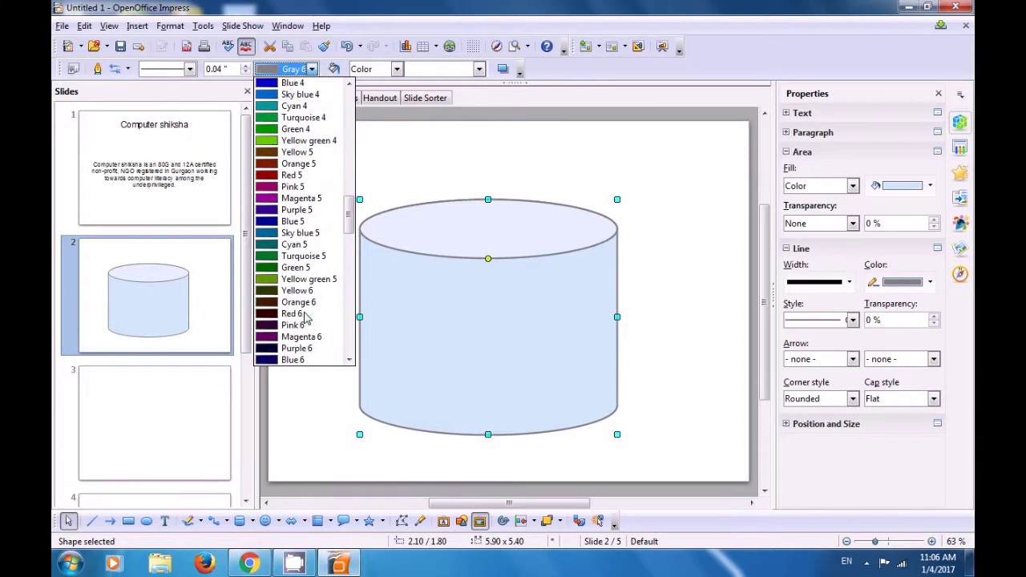
scroll(308, 309, "down", 12)
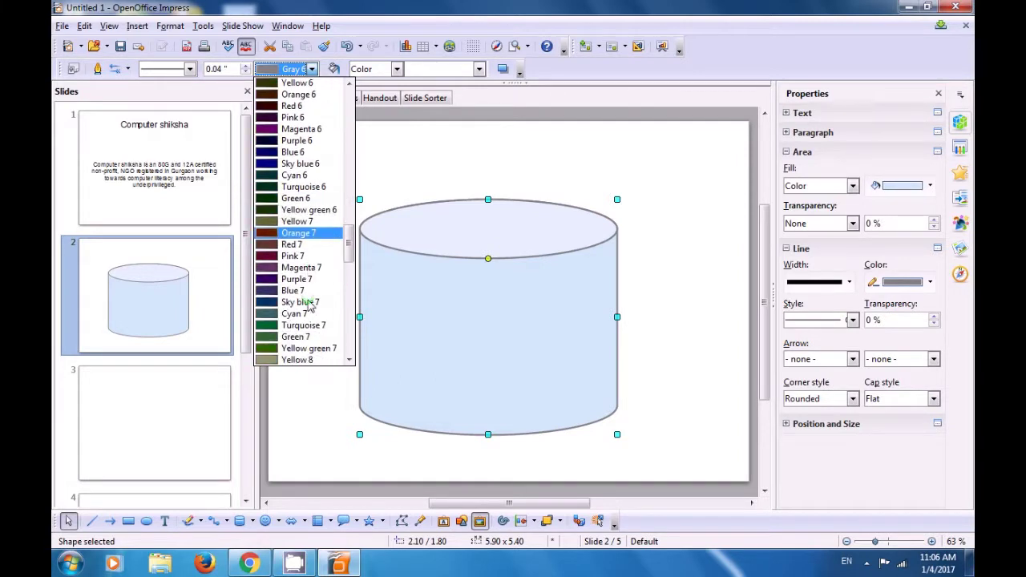
scroll(311, 312, "down", 3)
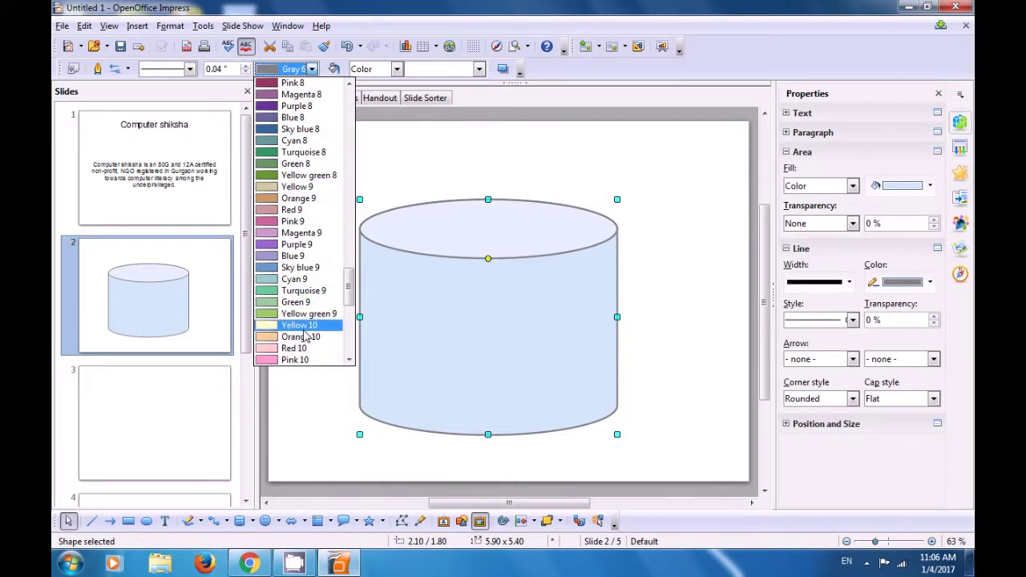
left_click(298, 256)
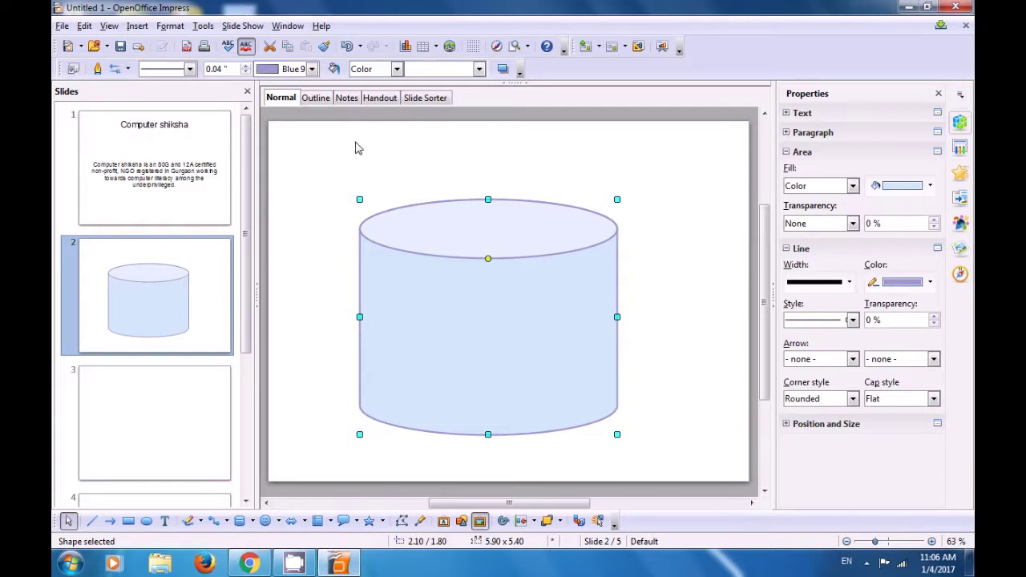
Step: Switch the cylinder's fill to the Artificial Turf bitmap, then deselect it
left_click(395, 70)
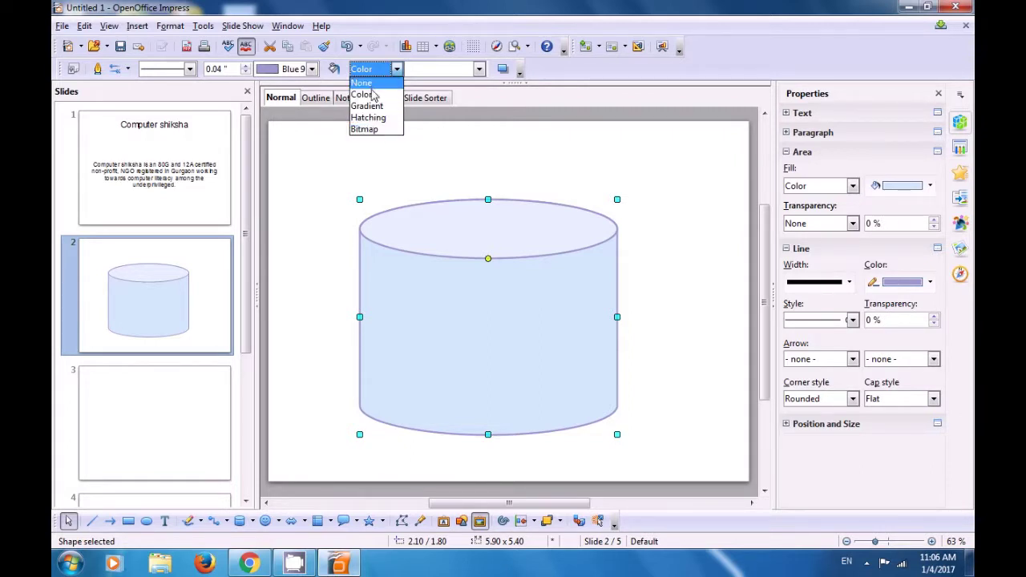
left_click(371, 135)
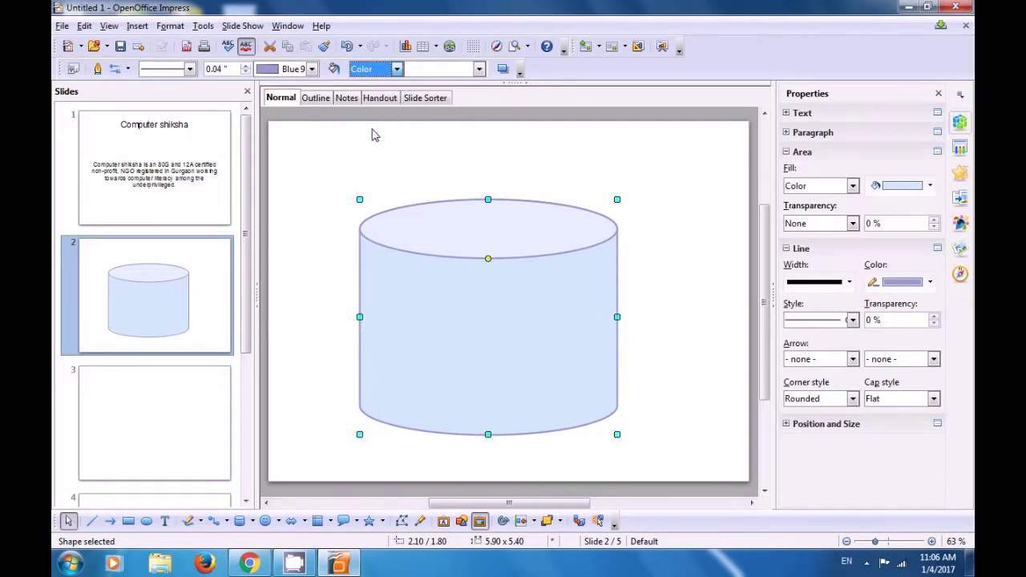
key("Down")
key("Down")
key("Down")
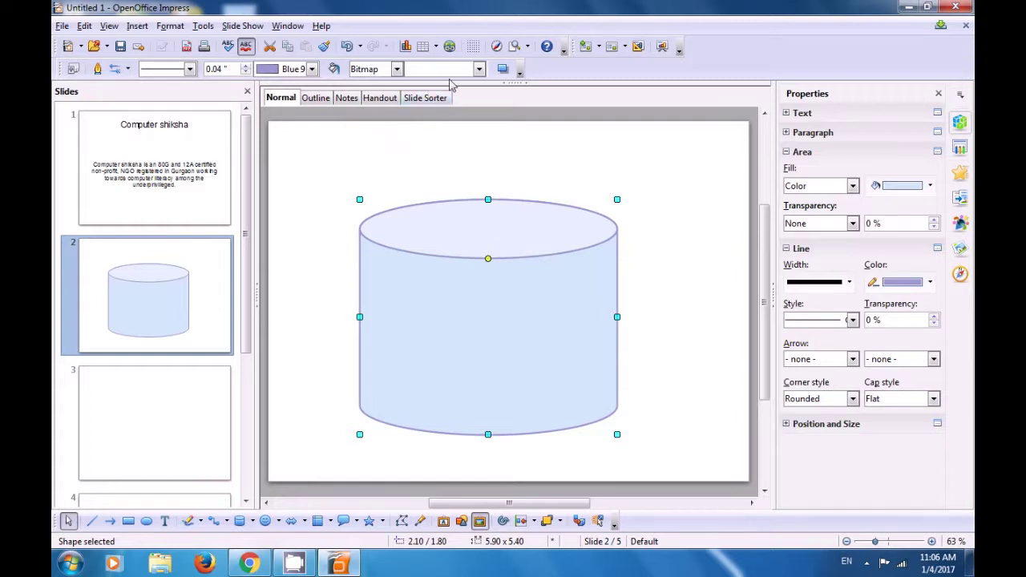
left_click(479, 71)
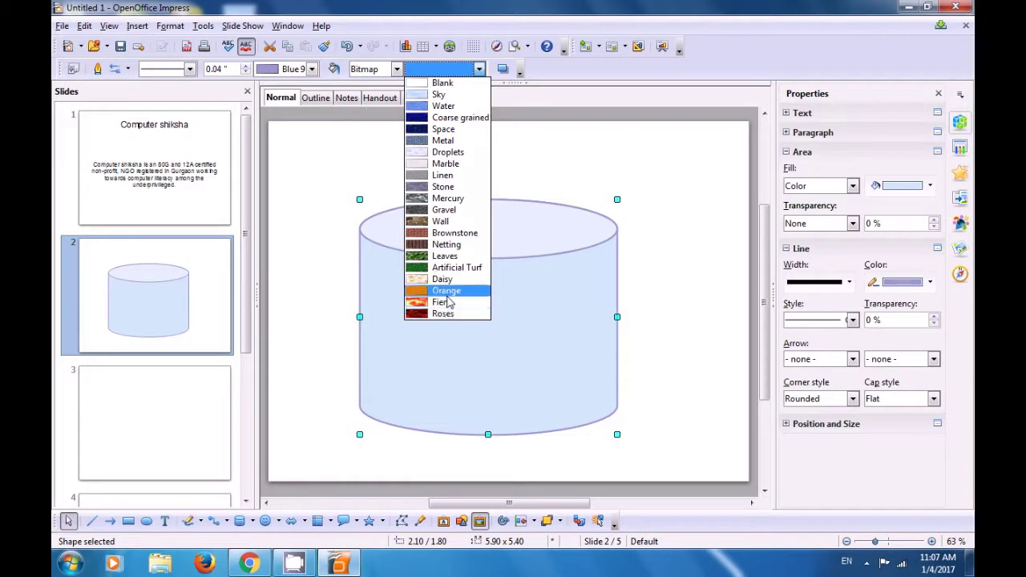
left_click(445, 273)
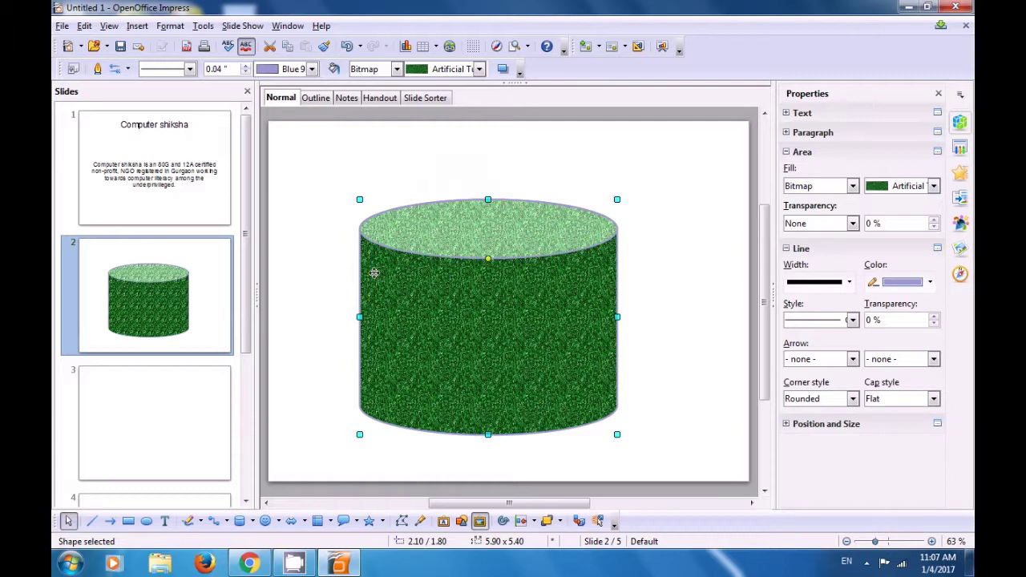
left_click(316, 284)
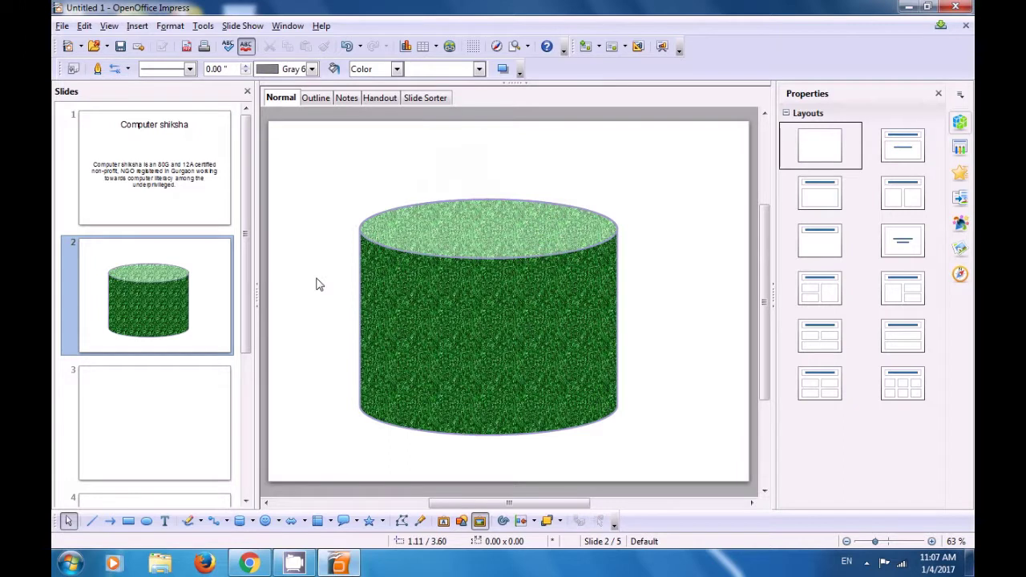
Step: Give slide 3 the Blank Slide layout and draw a Diamond Bevel in its middle
left_click(162, 414)
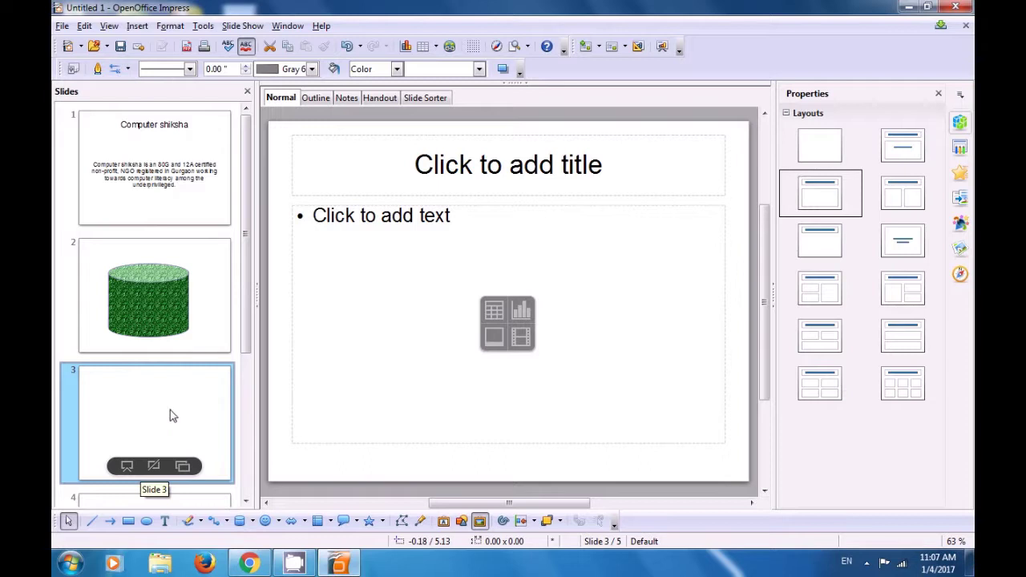
left_click(810, 159)
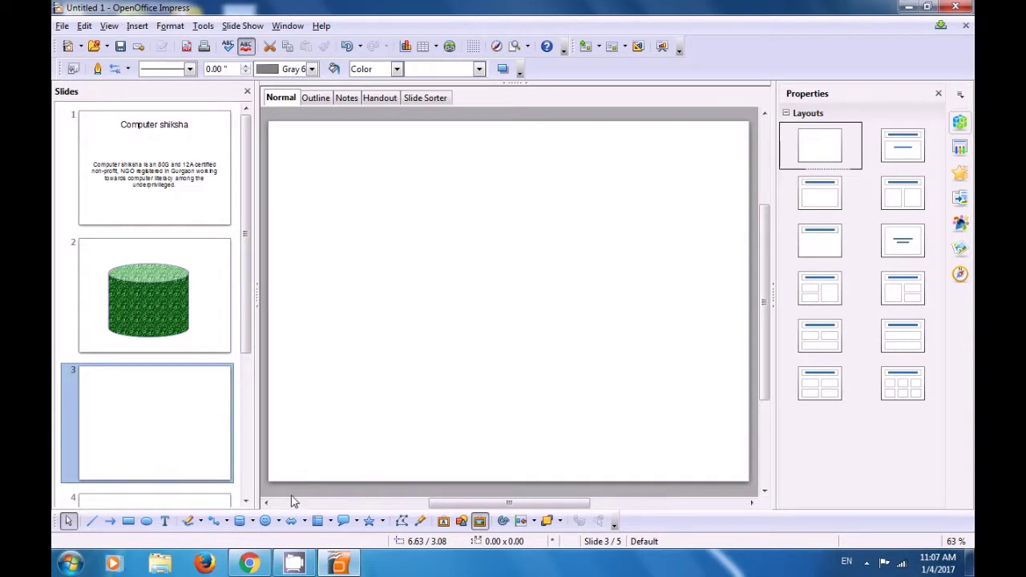
left_click(279, 521)
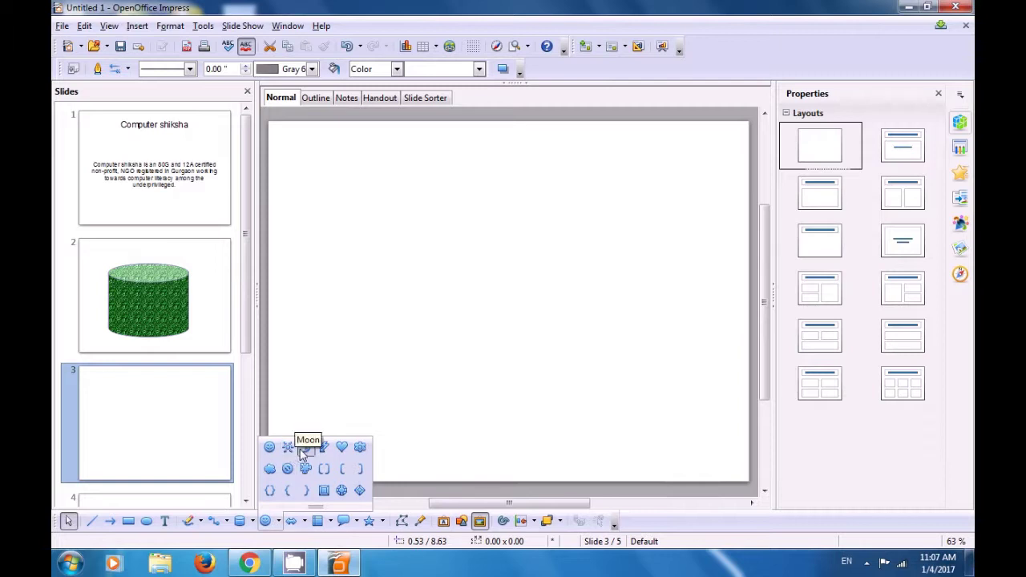
left_click(360, 492)
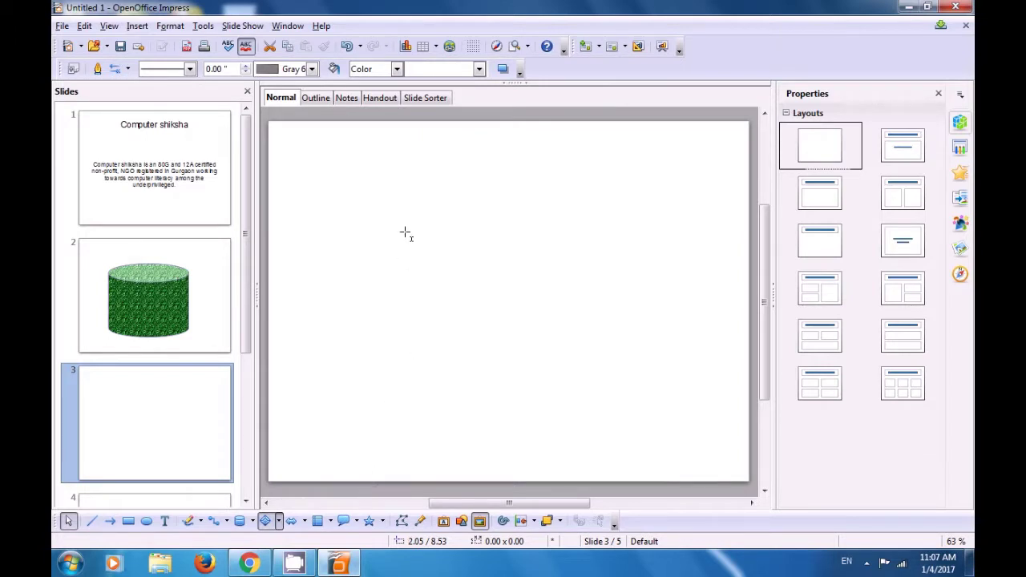
left_click_drag(398, 204, 603, 387)
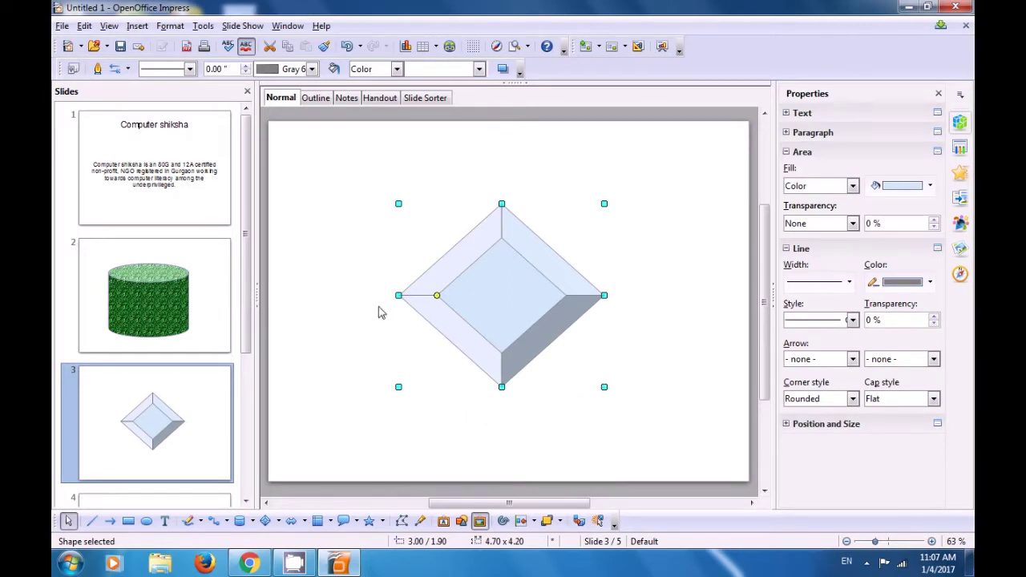
Step: Give the diamond bevel a dotted, 0.04" black outline
left_click(190, 69)
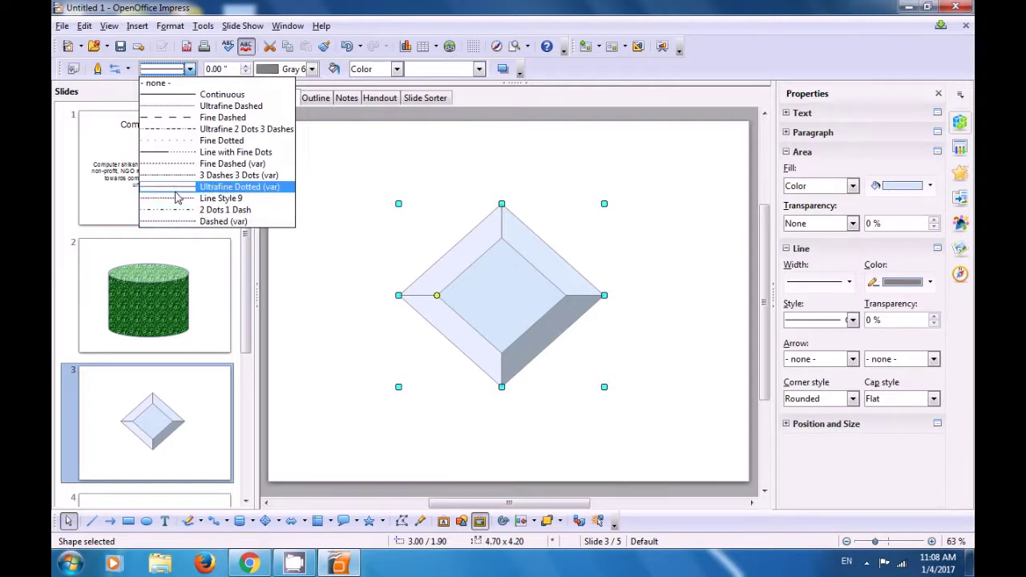
left_click(176, 193)
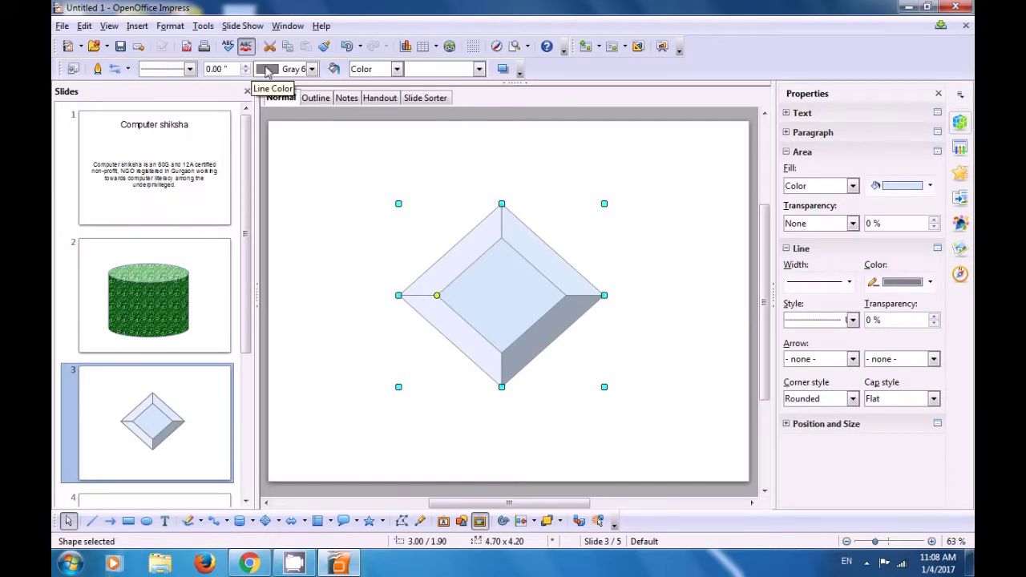
left_click(247, 65)
left_click(247, 65)
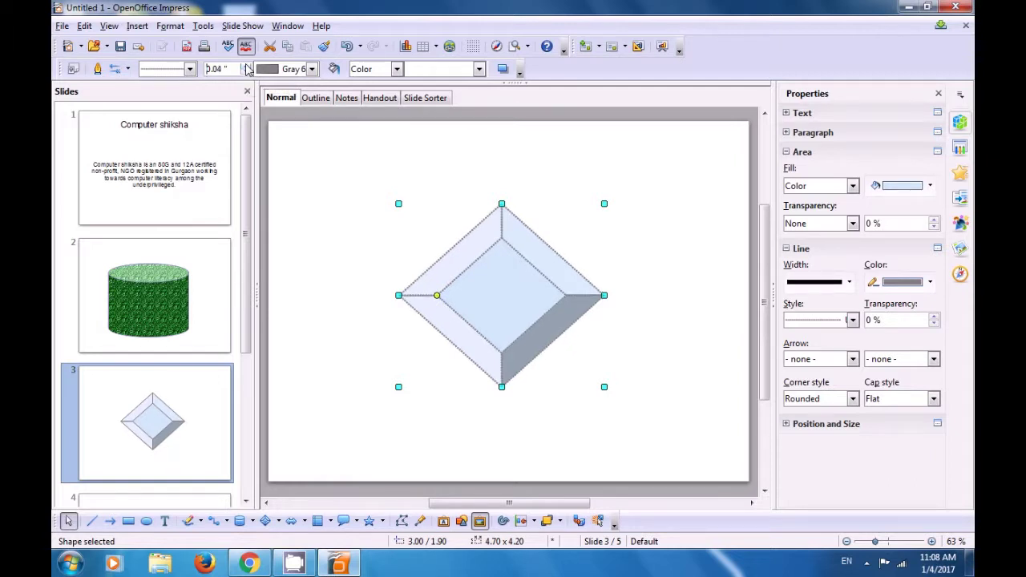
left_click(311, 69)
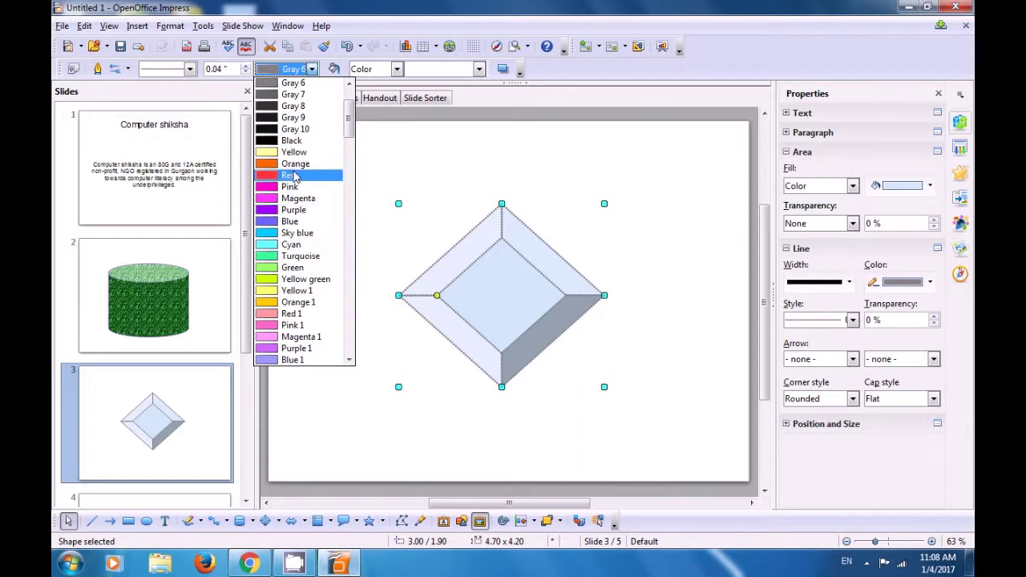
left_click(291, 141)
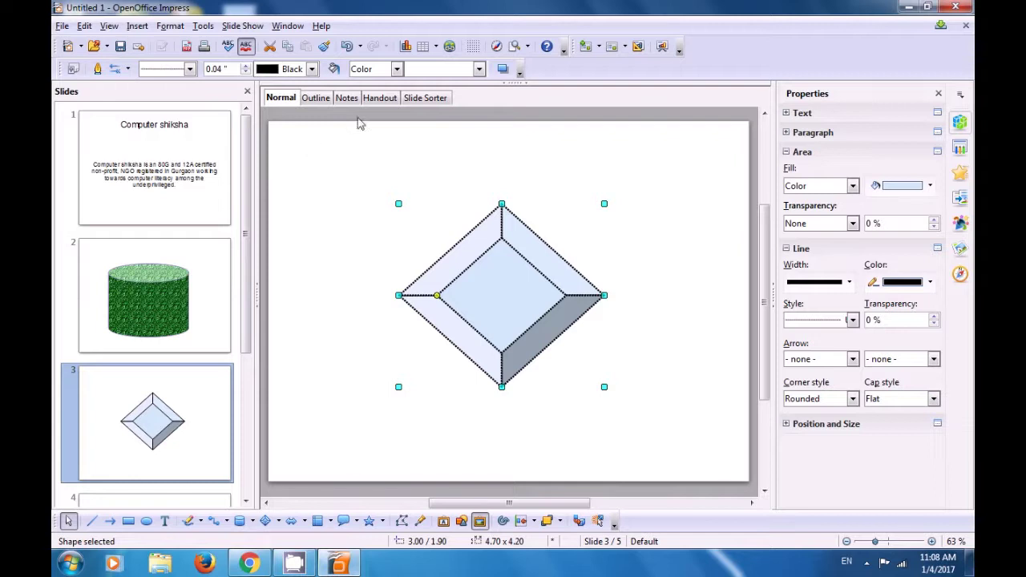
Step: Switch the diamond's fill to the Night gradient, then deselect it
left_click(396, 69)
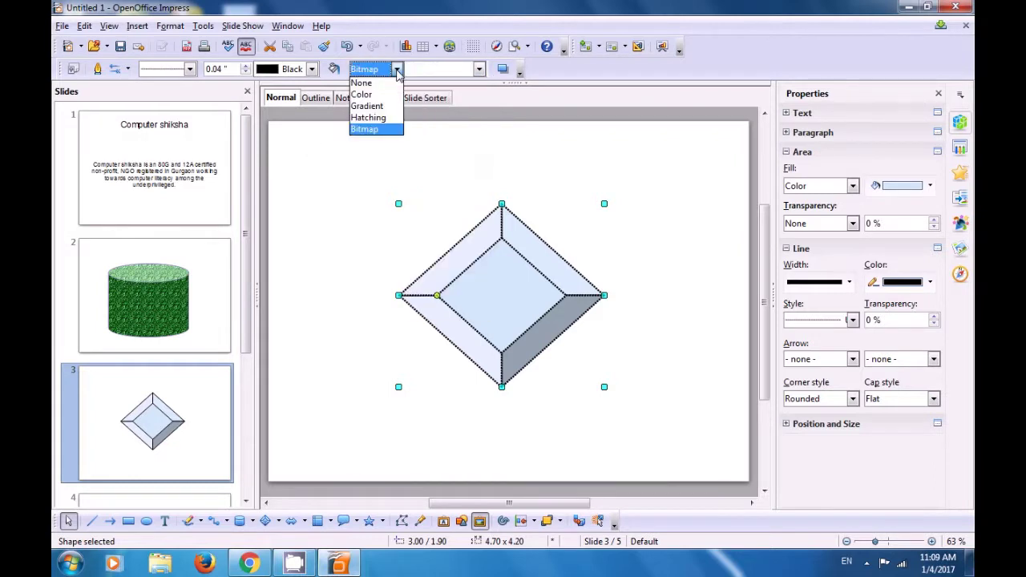
left_click(376, 105)
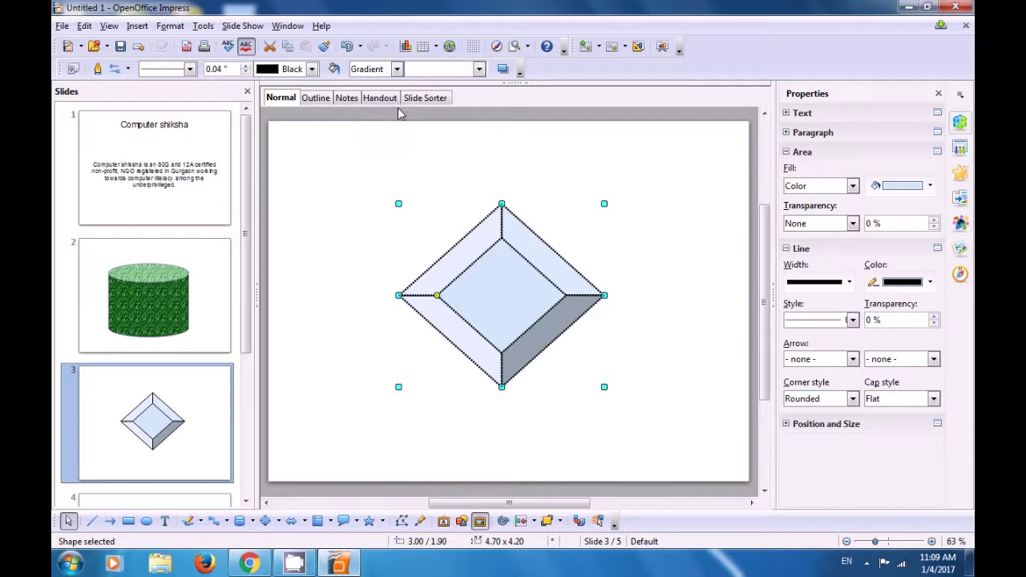
left_click(478, 70)
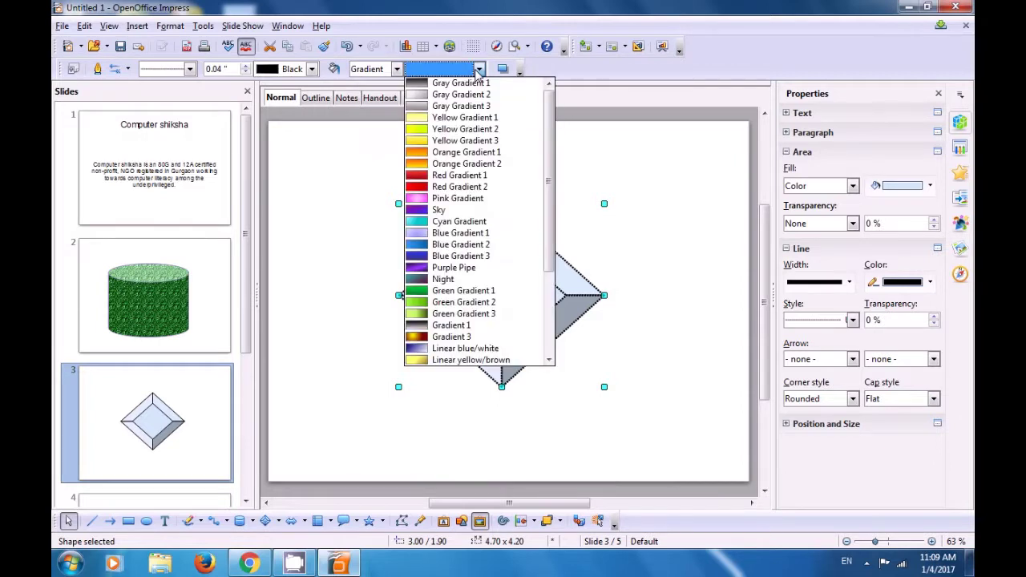
scroll(451, 165, "down", 2)
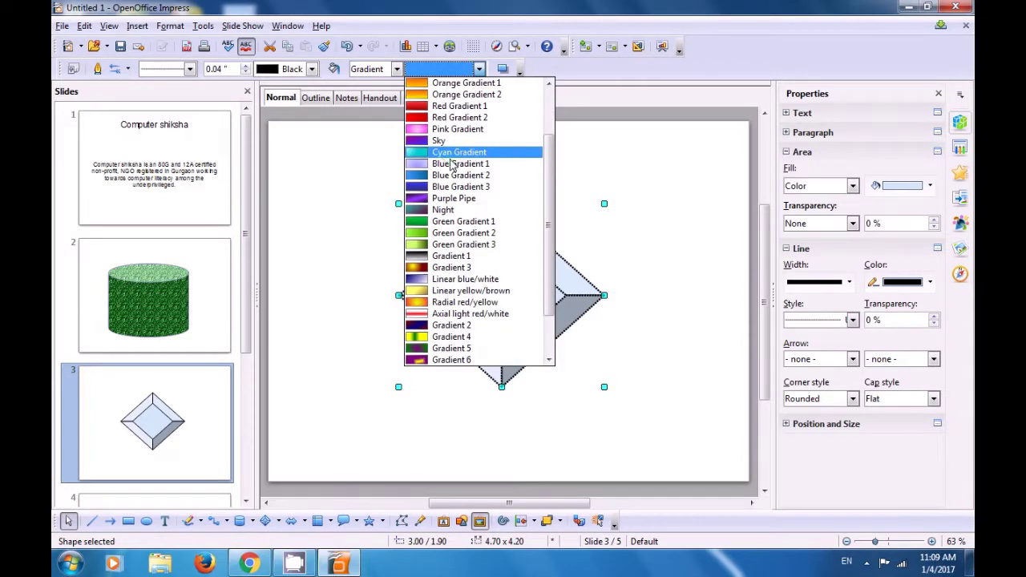
scroll(453, 167, "down", 1)
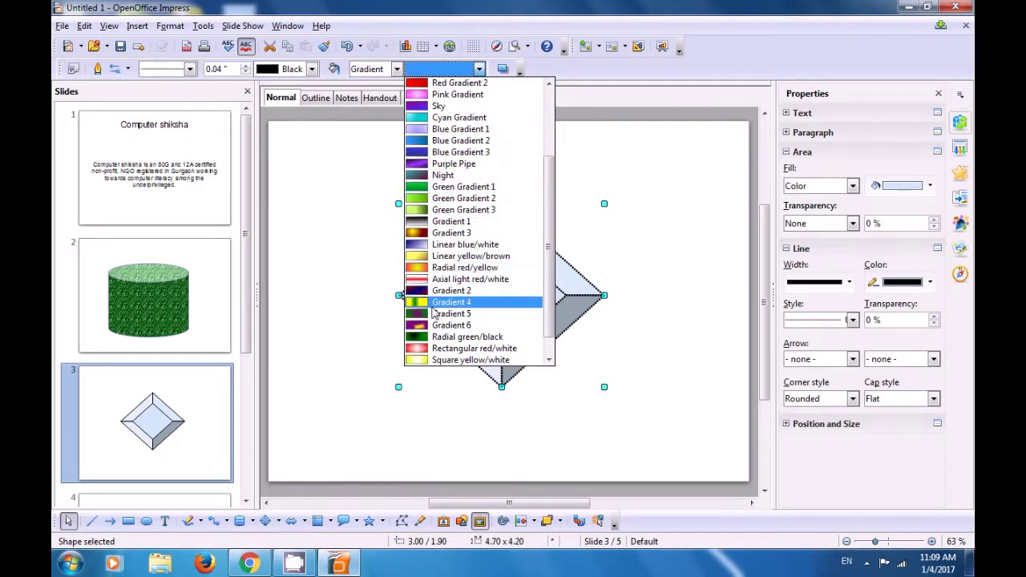
scroll(439, 337, "down", 1)
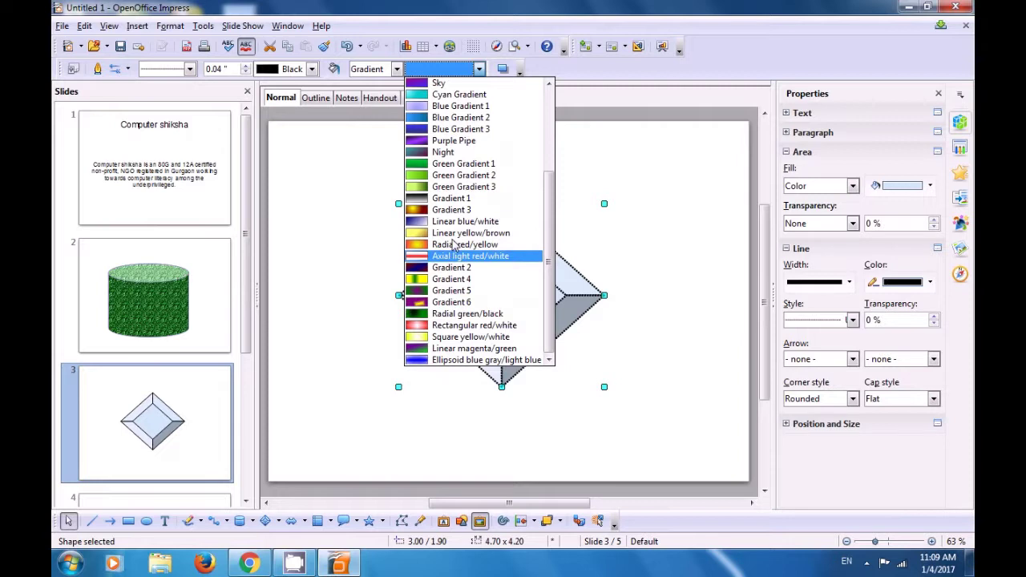
left_click(449, 152)
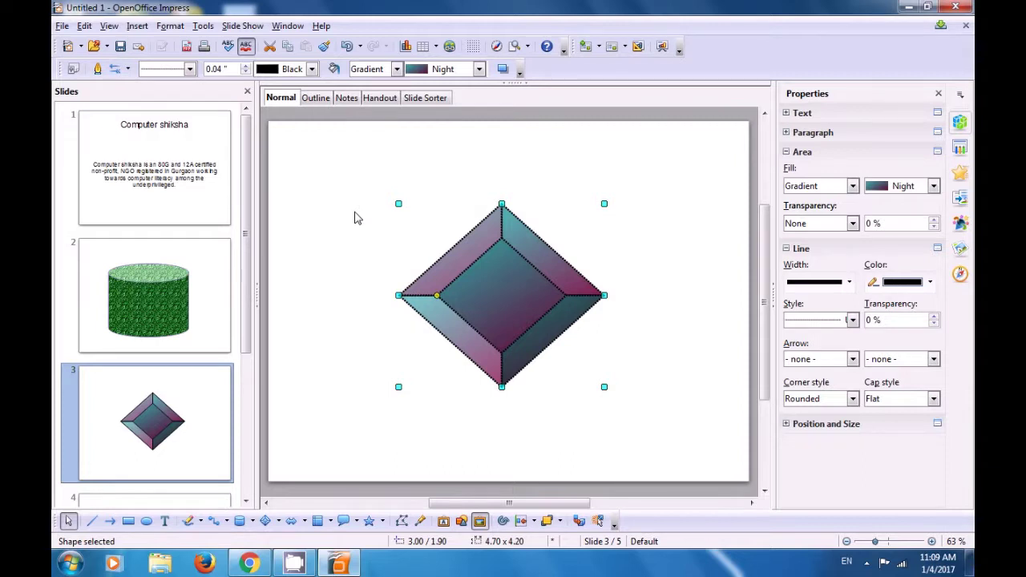
left_click(357, 218)
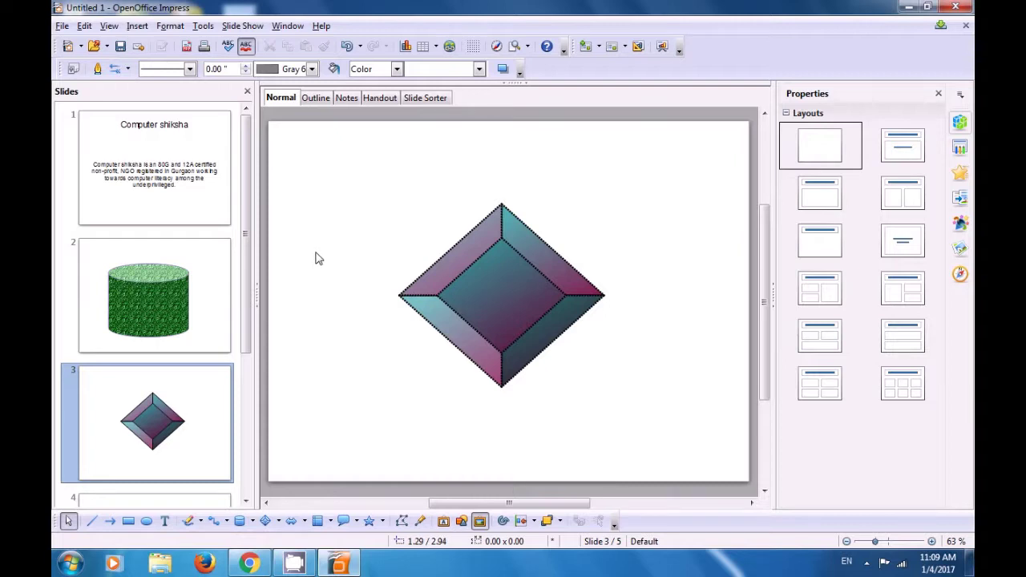
Step: Apply the Blank Slide layout to slide 4
left_click_drag(247, 253, 260, 336)
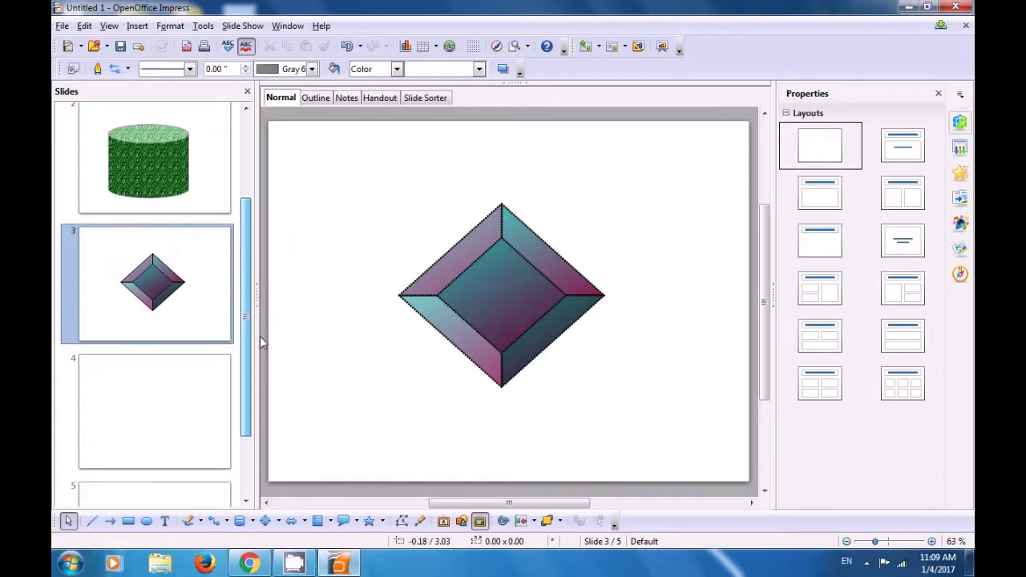
left_click(202, 399)
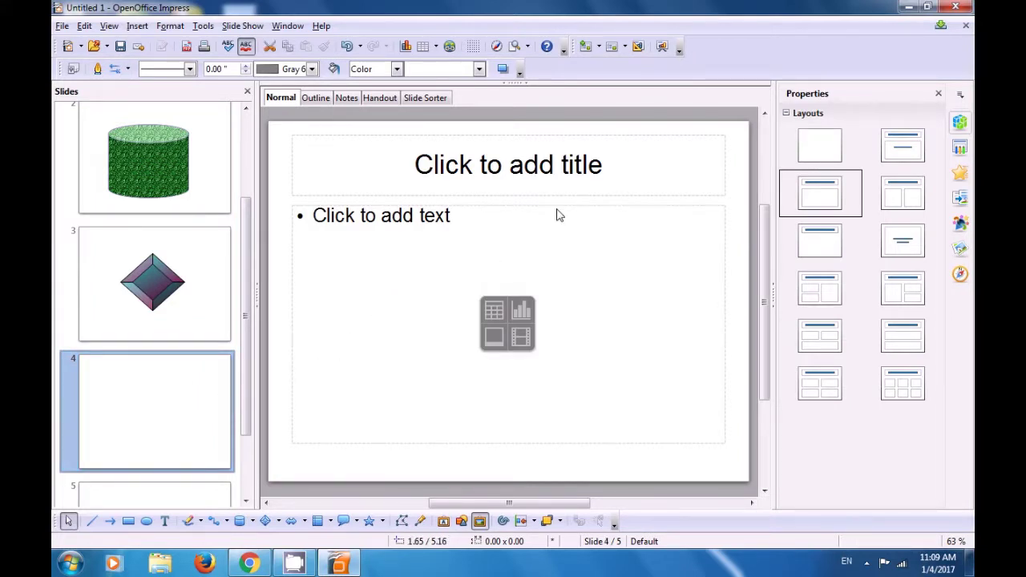
left_click(814, 152)
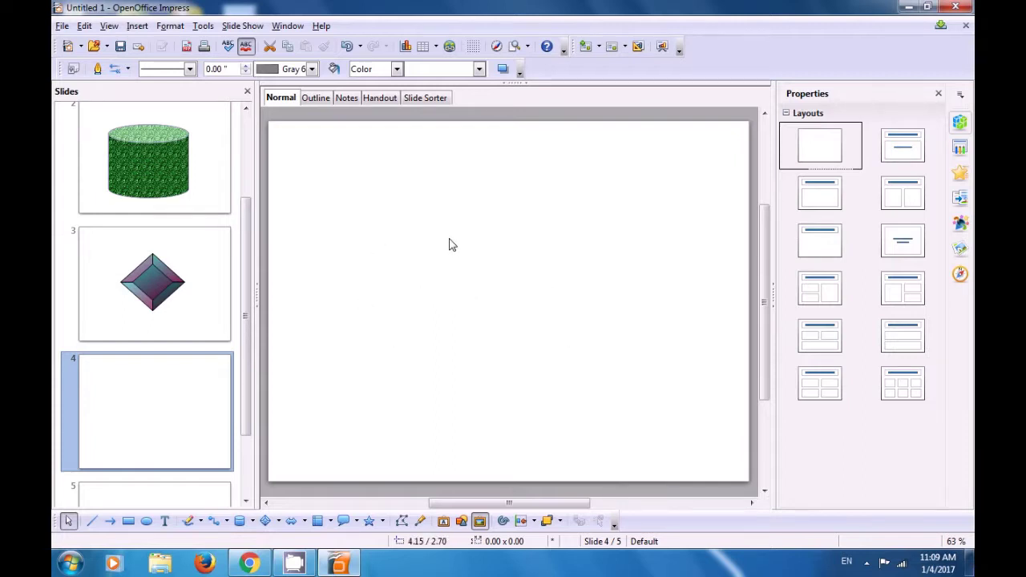
Step: Open the Gallery's Symbols theme and select the orange-ringed globe Icon-Network02
left_click(481, 525)
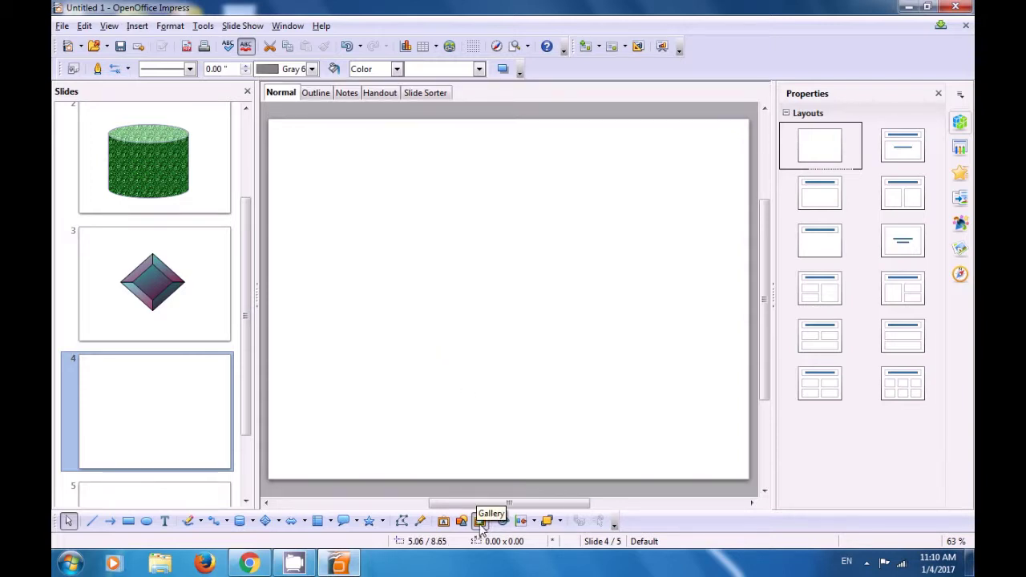
left_click(480, 522)
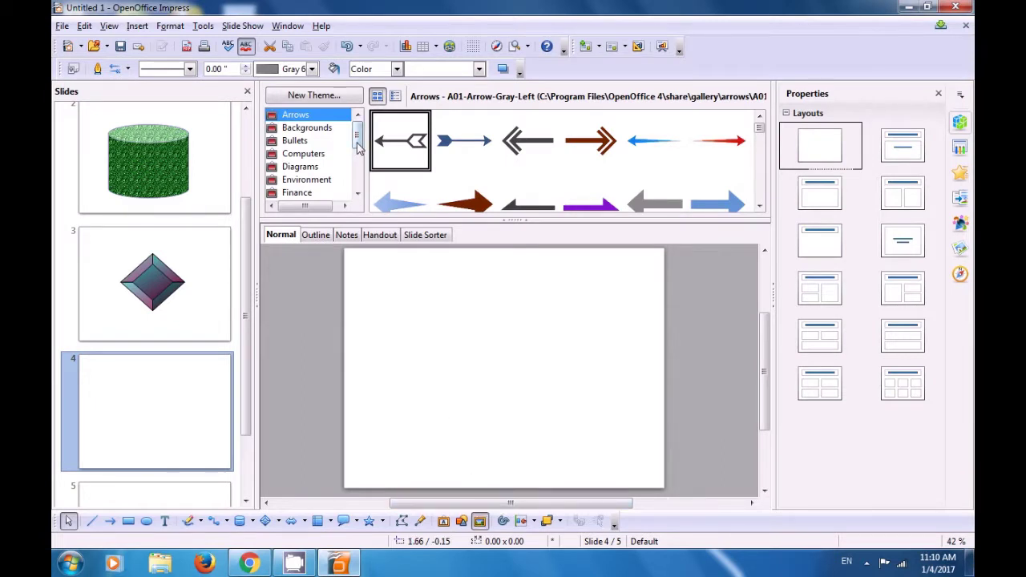
scroll(352, 149, "down", 3)
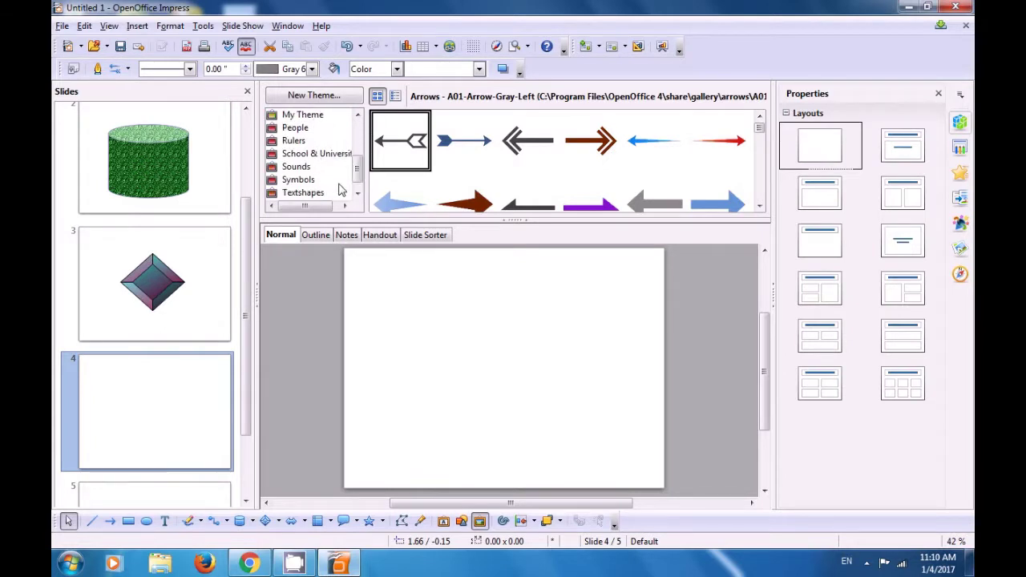
scroll(355, 168, "down", 1)
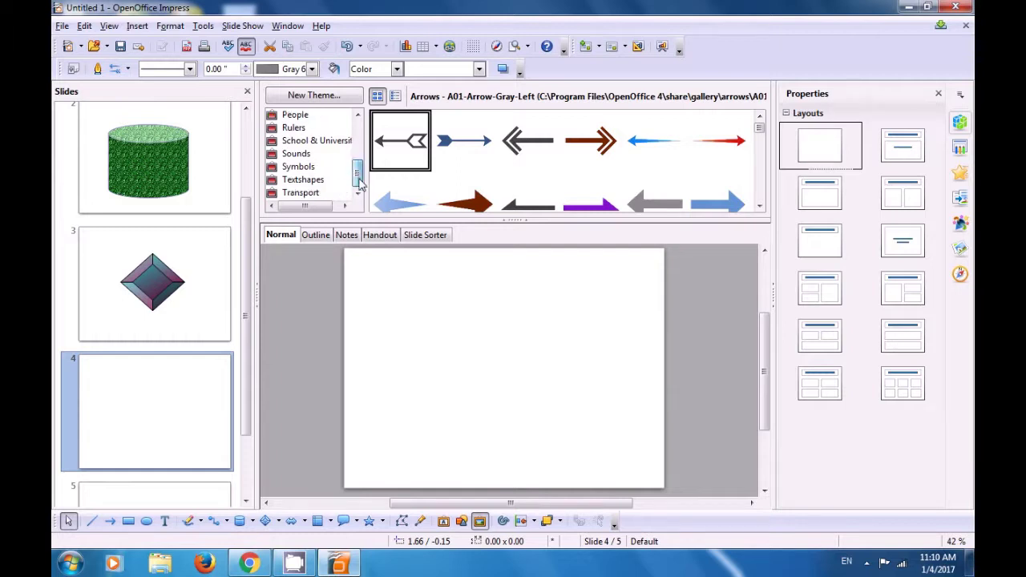
left_click(311, 182)
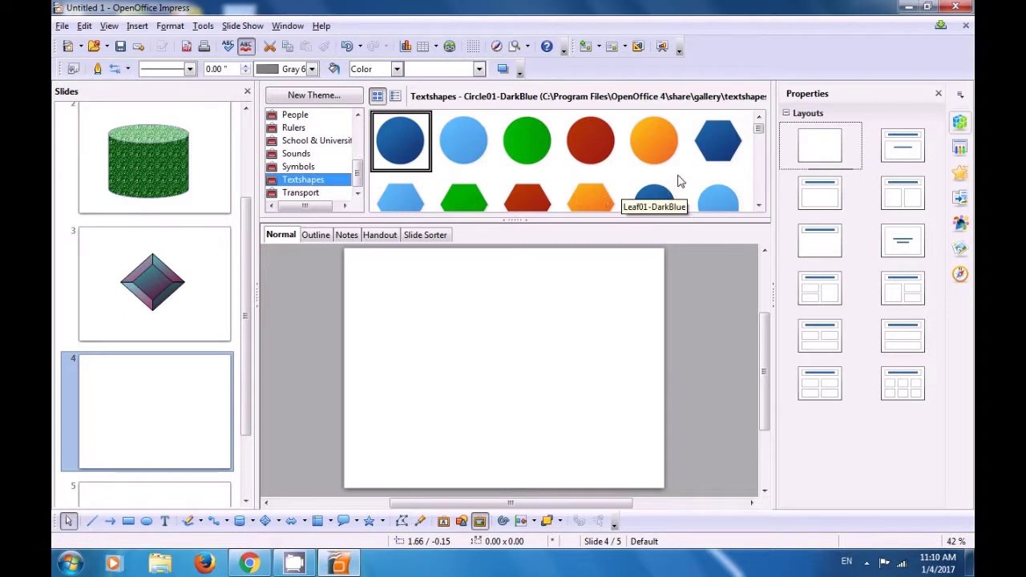
left_click_drag(758, 128, 763, 125)
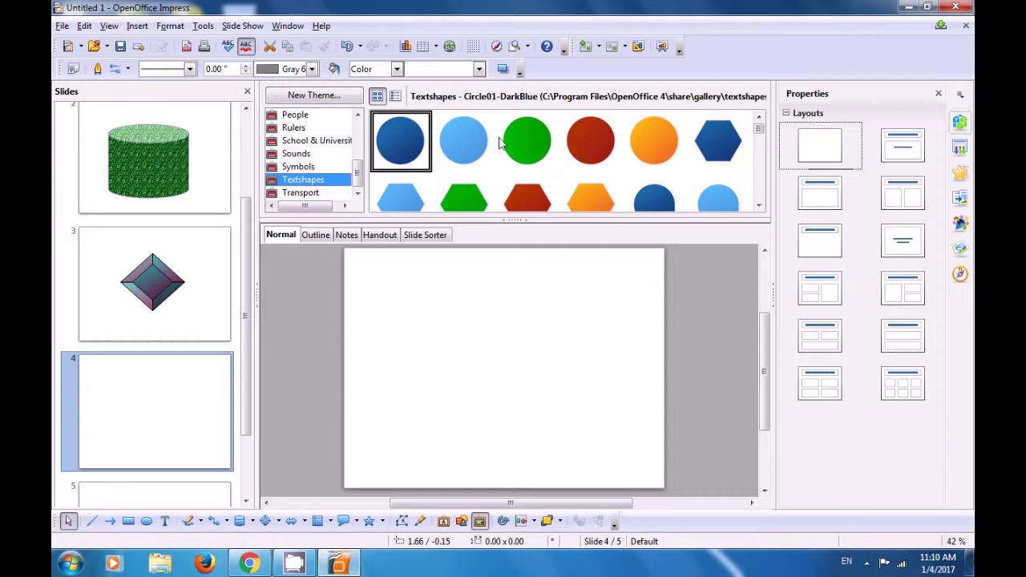
left_click(309, 168)
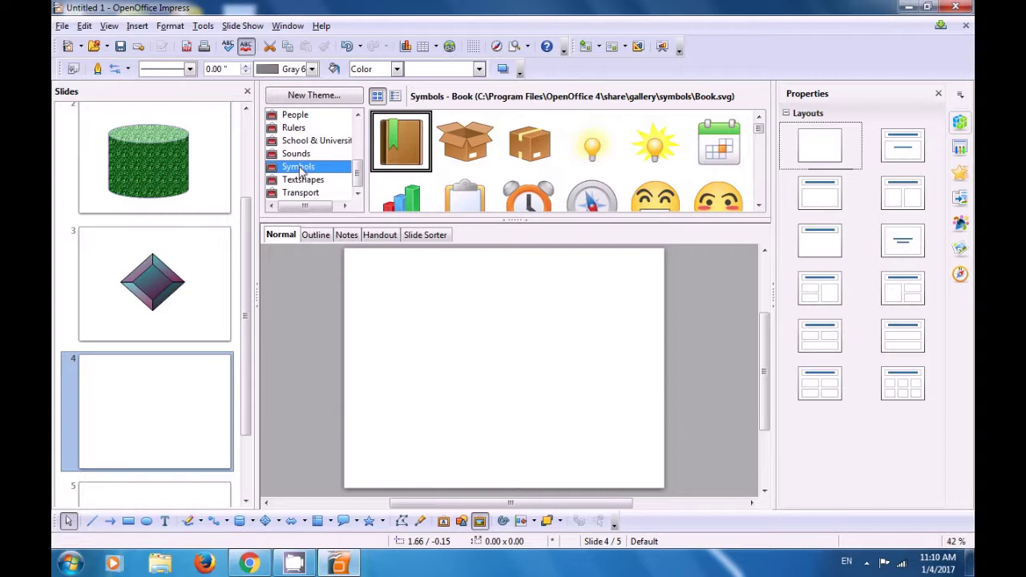
left_click_drag(758, 133, 759, 161)
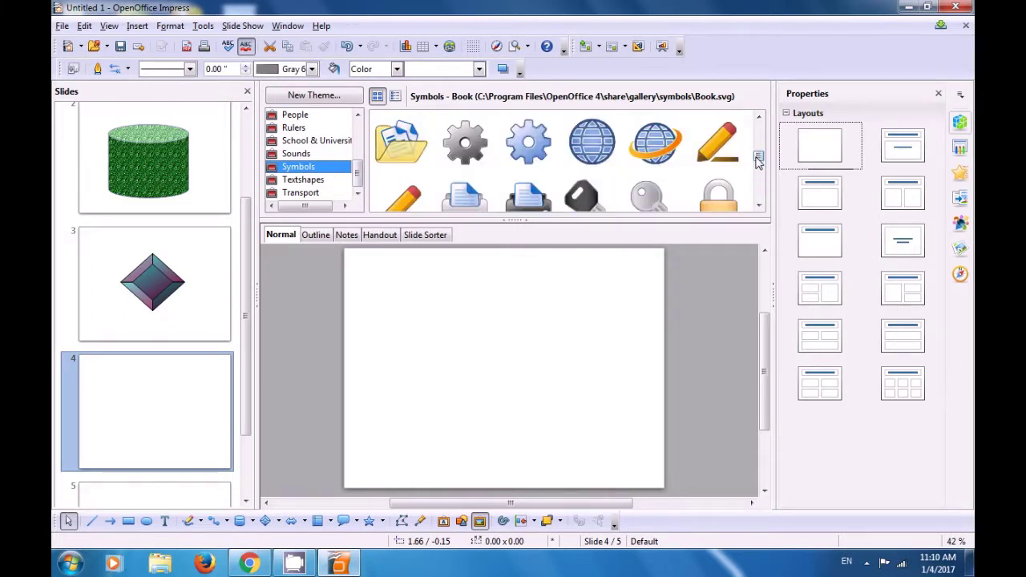
left_click(659, 152)
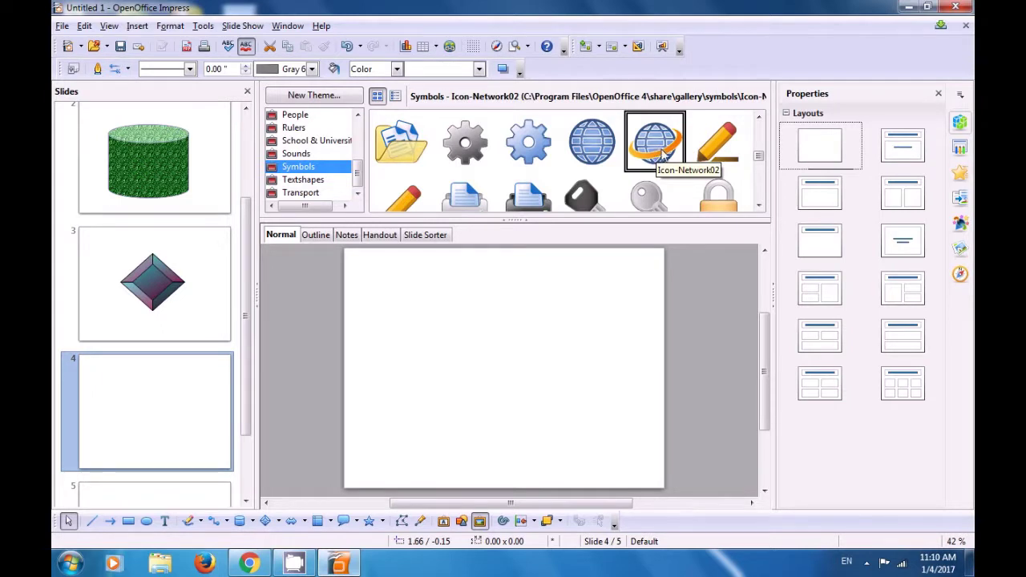
Step: Insert a copy of the Icon-Network02 globe into slide 4 and close the Gallery
right_click(662, 156)
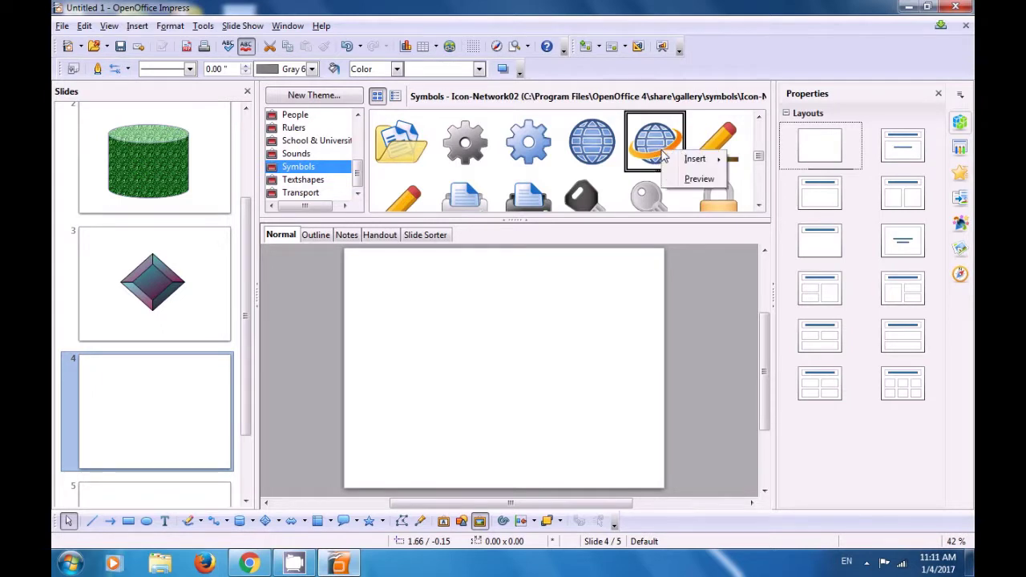
mouse_move(675, 164)
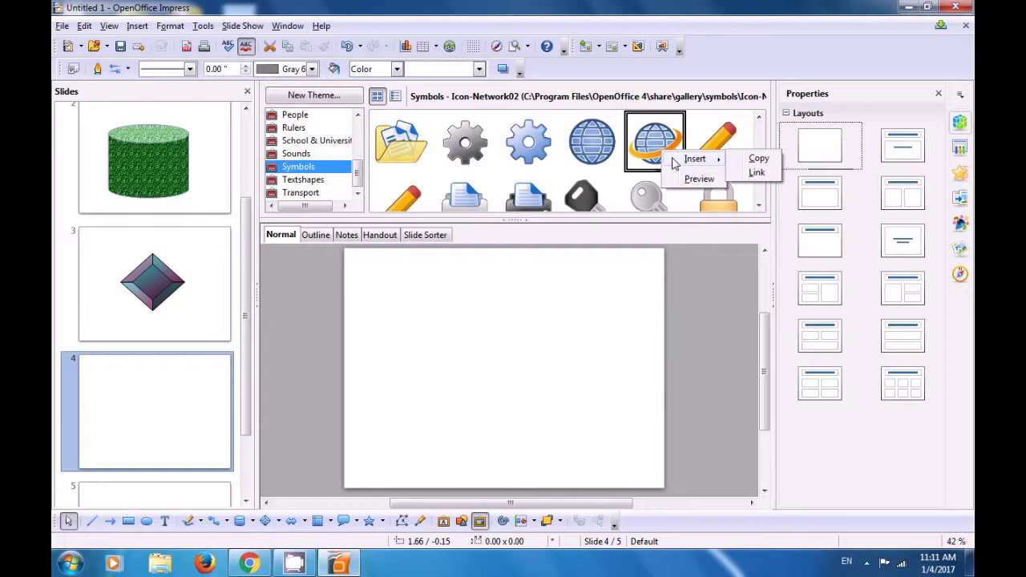
left_click(755, 159)
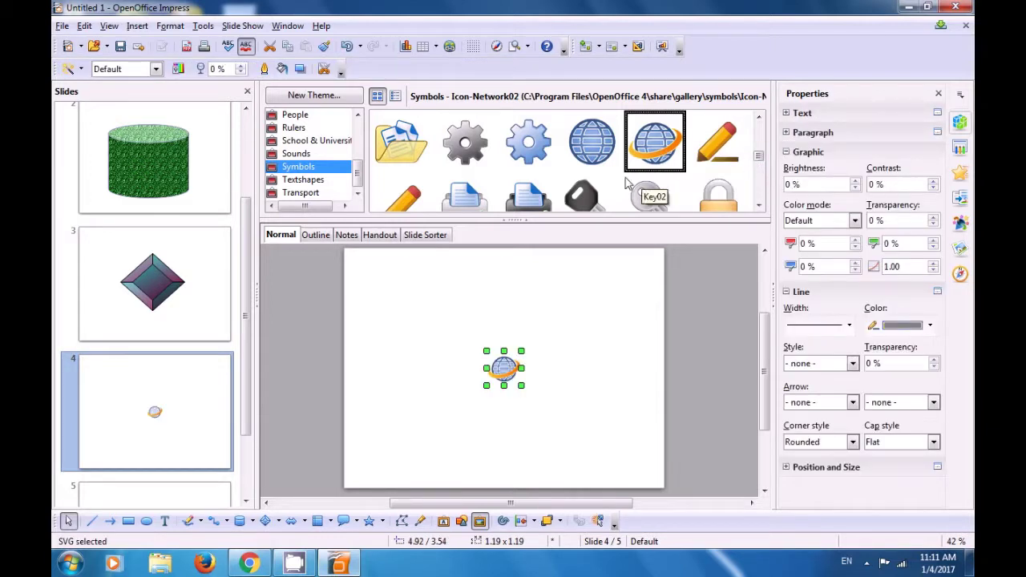
left_click(517, 222)
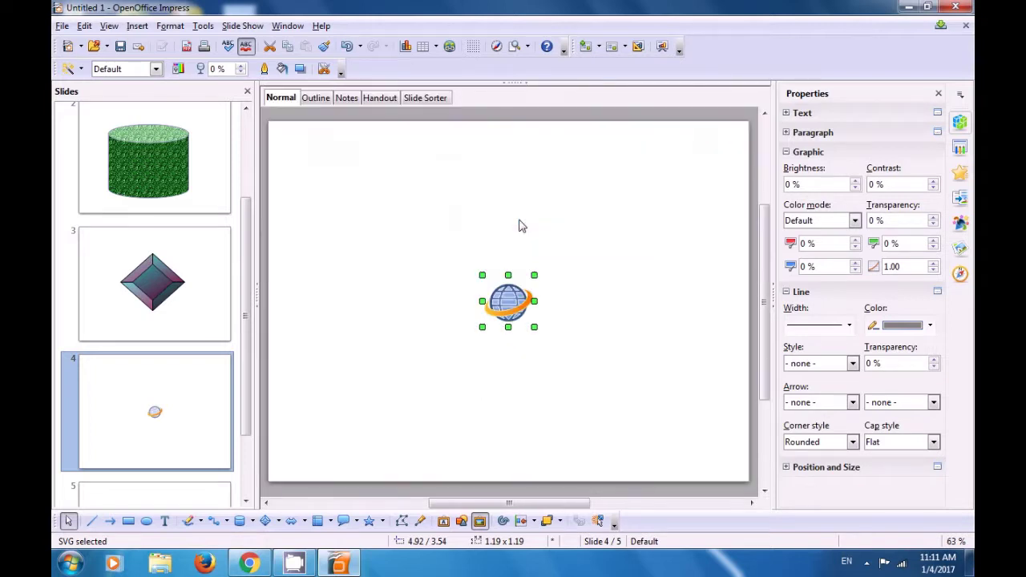
Step: Enlarge the globe and centre it on the slide
left_click(582, 251)
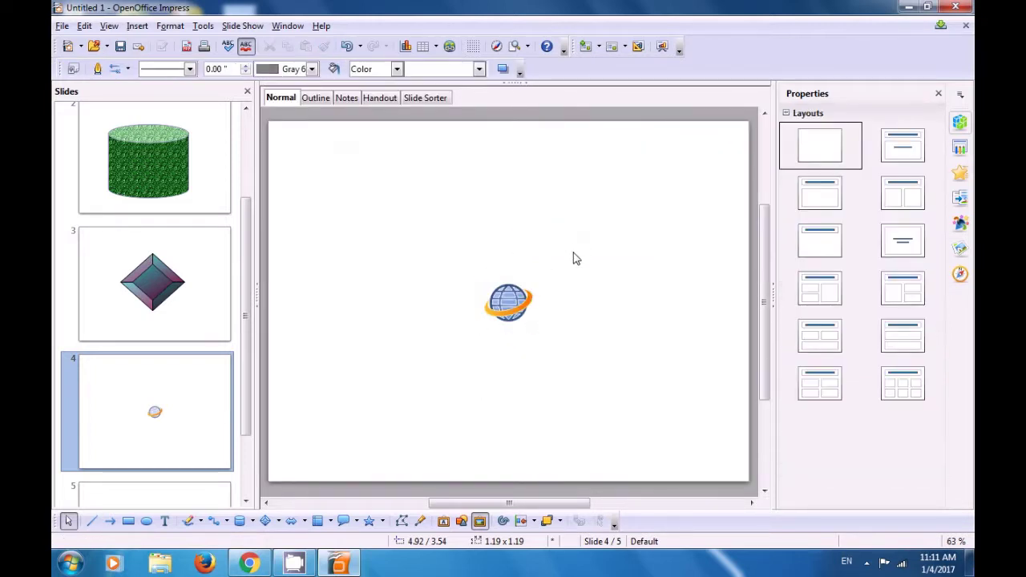
left_click(510, 308)
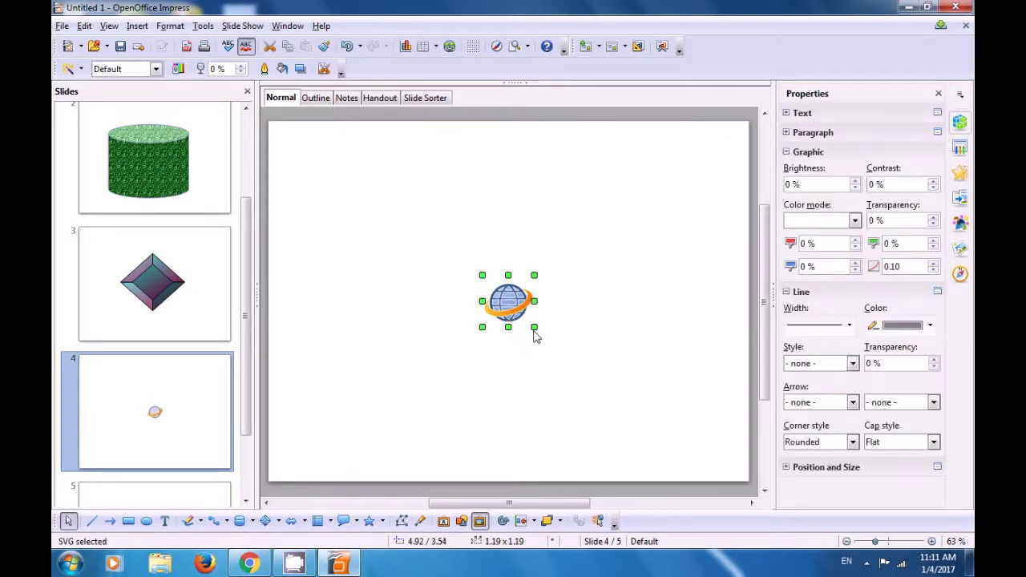
left_click_drag(535, 328, 644, 422)
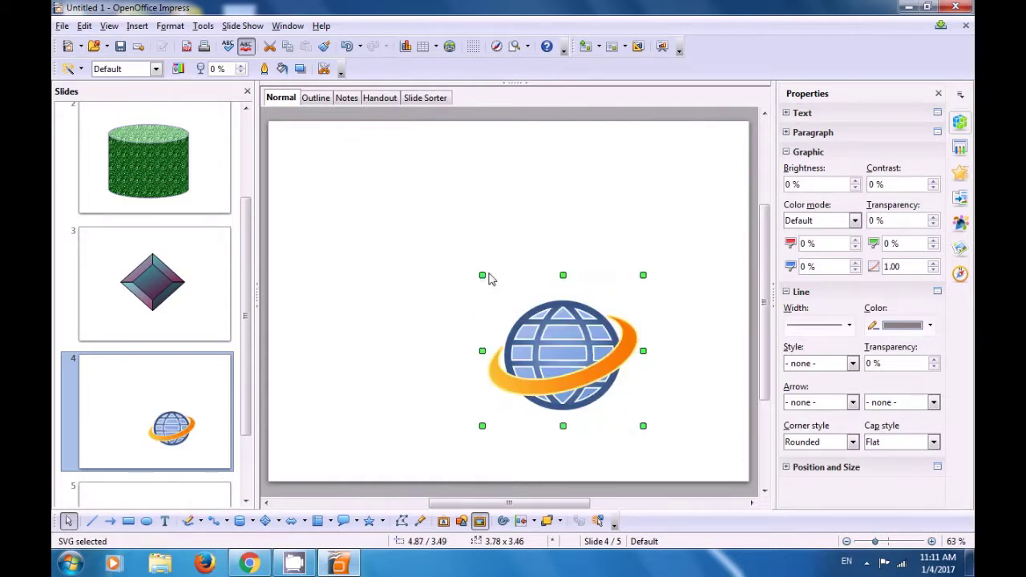
left_click_drag(482, 274, 397, 218)
left_click_drag(528, 342, 510, 320)
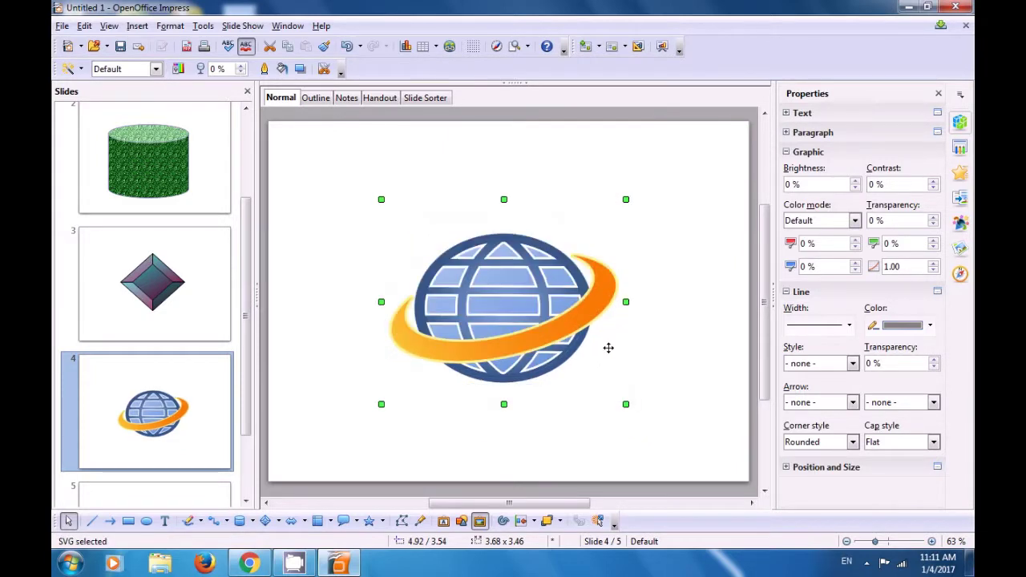
left_click(688, 349)
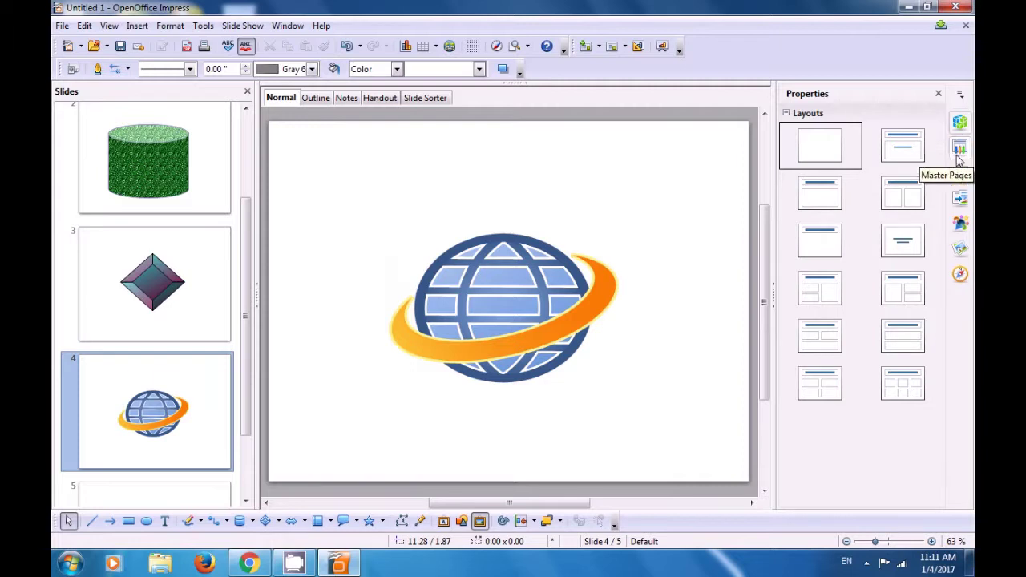
Step: Apply the Blue and Grey master page to slide 4 only
left_click(961, 150)
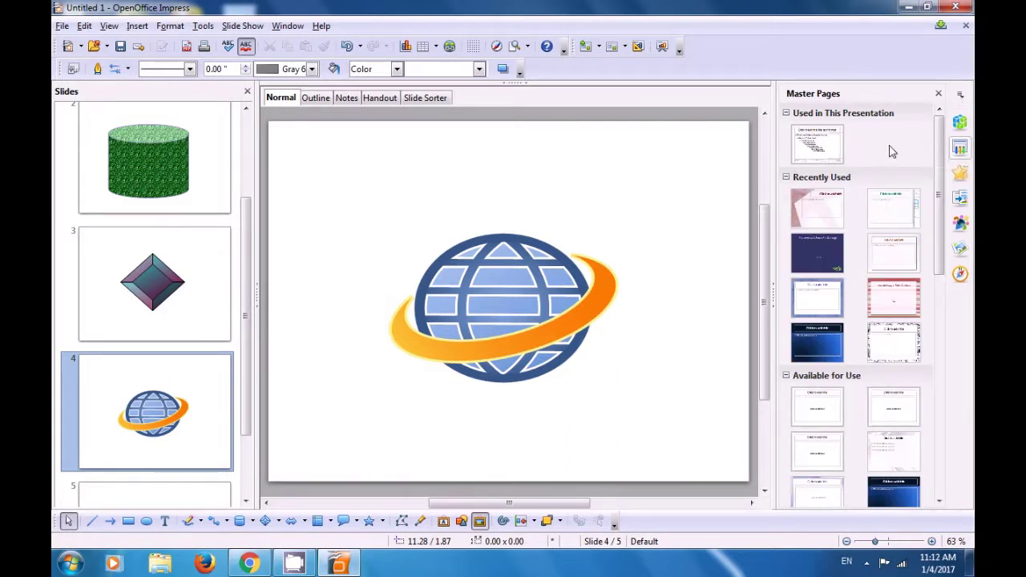
left_click_drag(945, 160, 959, 330)
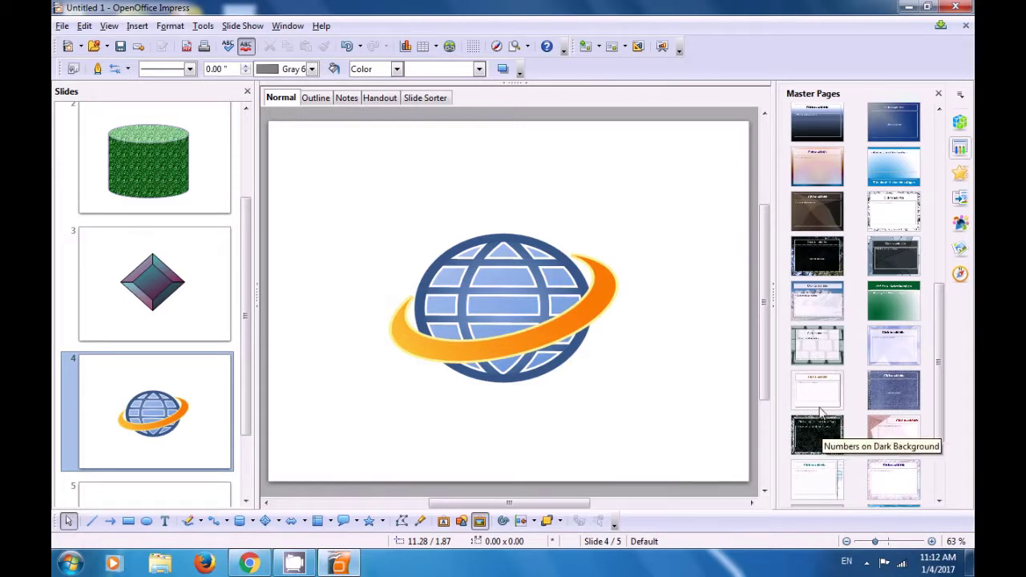
left_click_drag(940, 355, 936, 256)
left_click(895, 388)
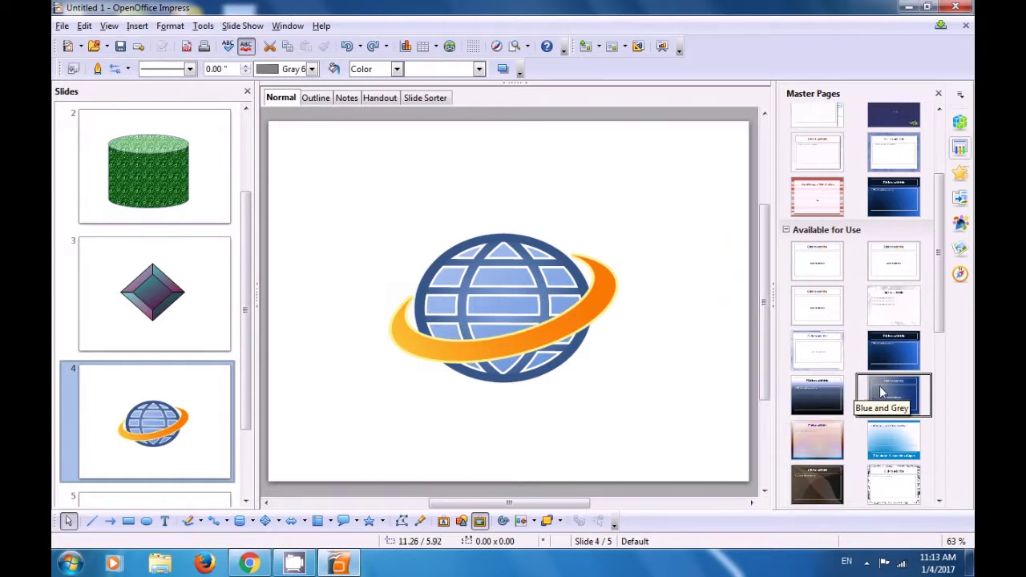
right_click(881, 384)
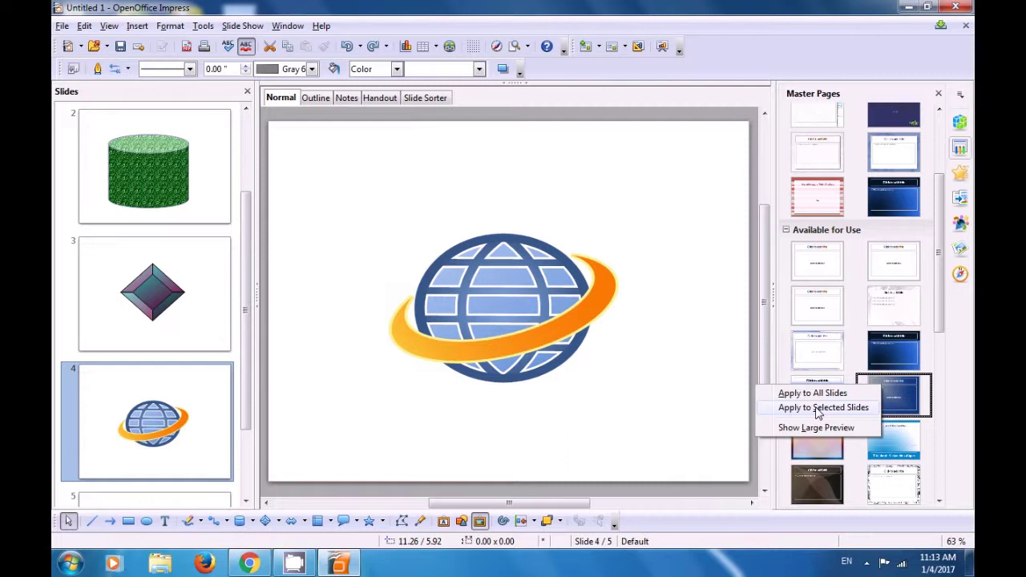
left_click(817, 409)
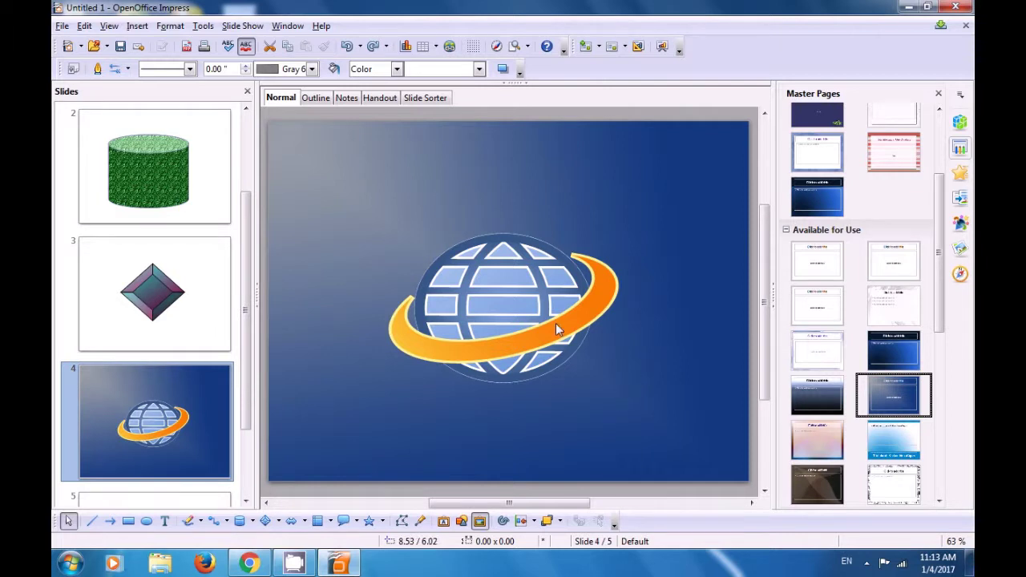
Step: Select slide 5 in the Slides pane
scroll(475, 282, "down", 3)
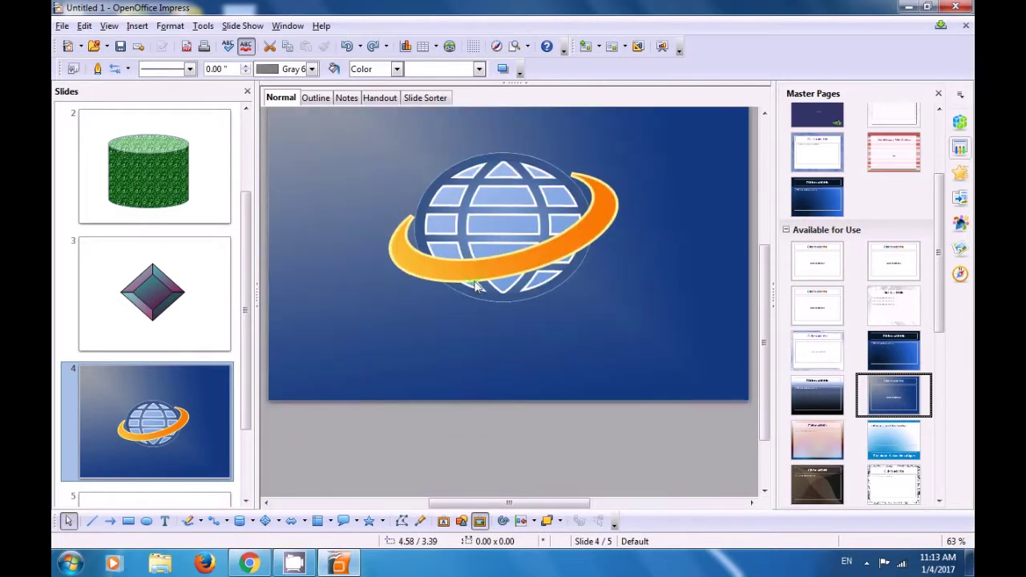
scroll(475, 286, "up", 4)
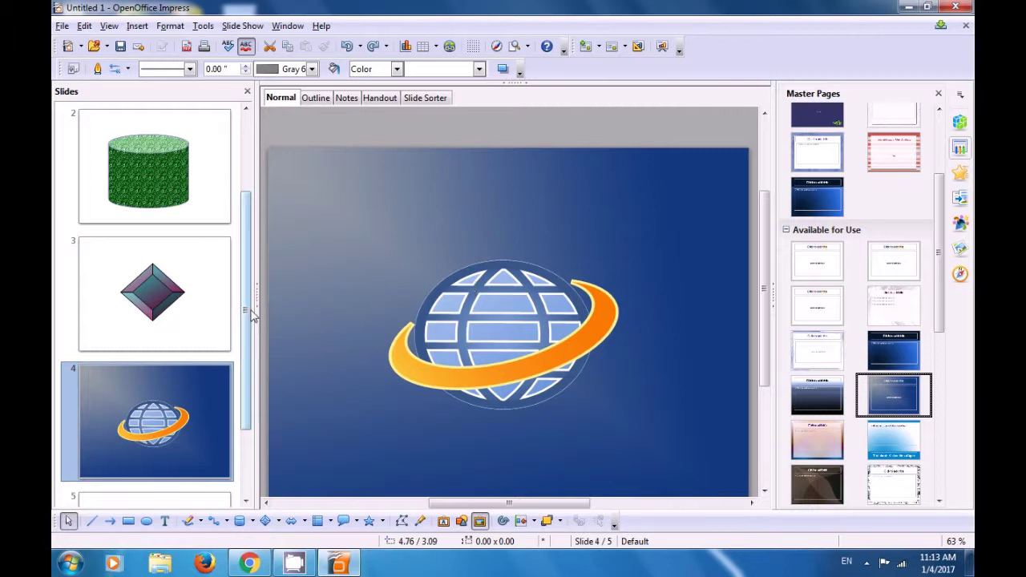
left_click_drag(247, 313, 253, 392)
left_click(190, 426)
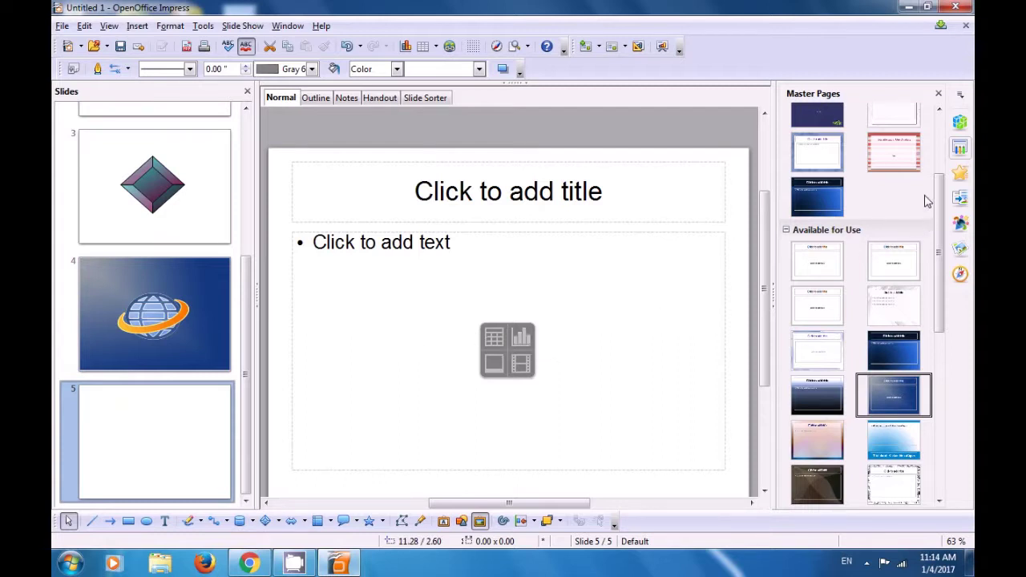
Step: Choose the Blank Slide layout for slide 5 from the sidebar's Layouts panel
left_click(960, 123)
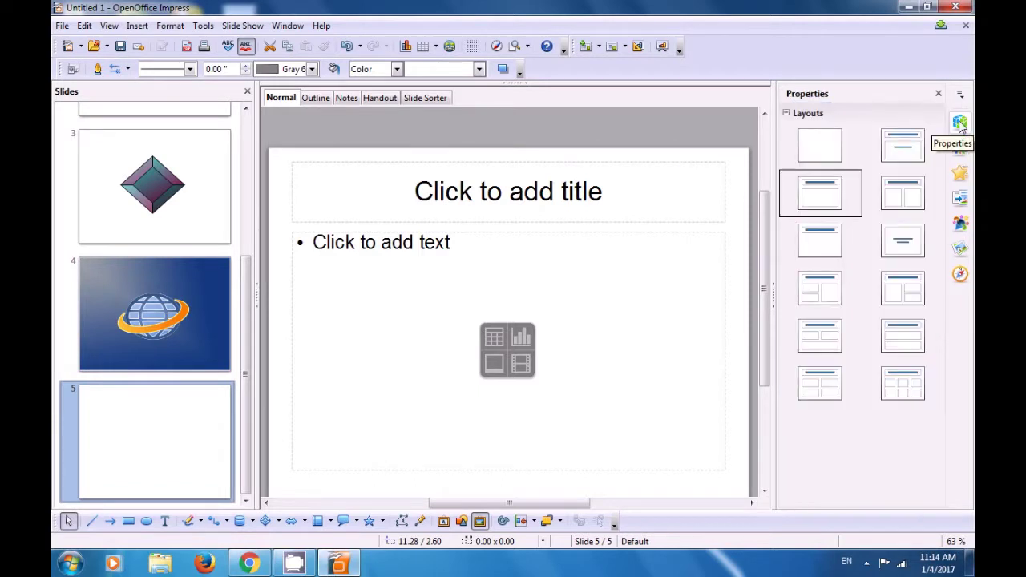
left_click(819, 152)
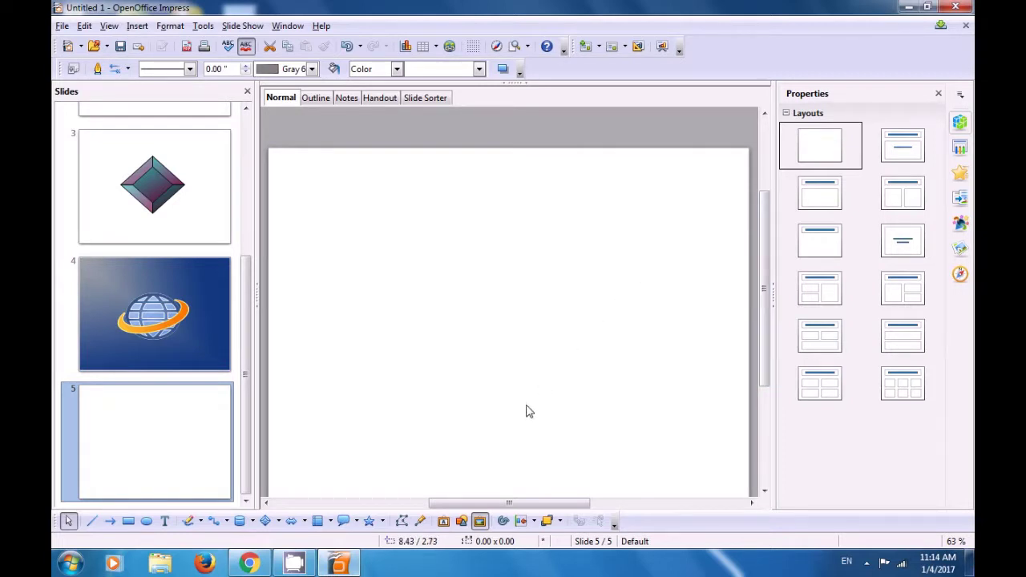
Step: Insert the purple 3D style from the Fontwork Gallery onto slide 5
left_click(443, 521)
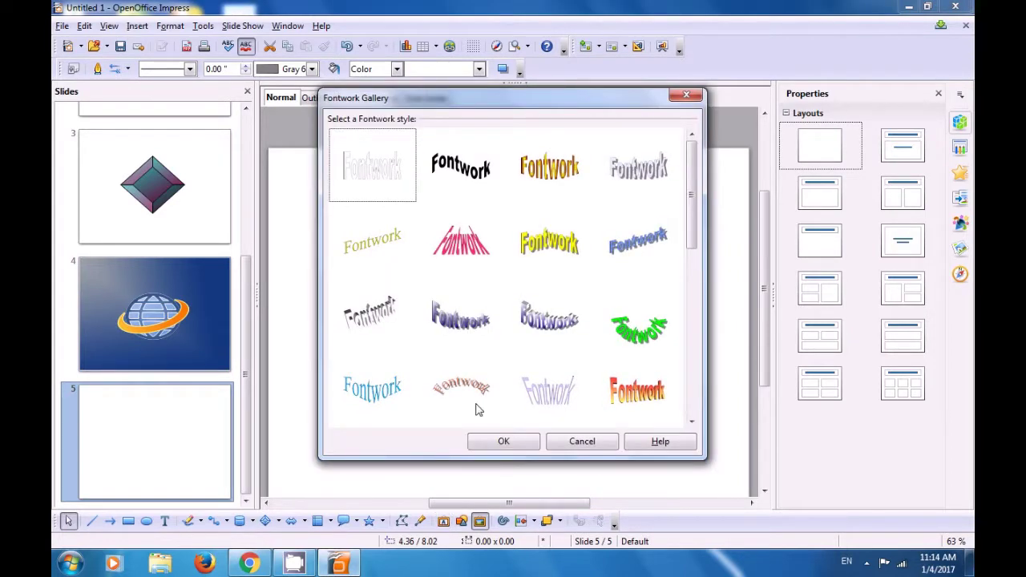
left_click_drag(691, 243, 693, 421)
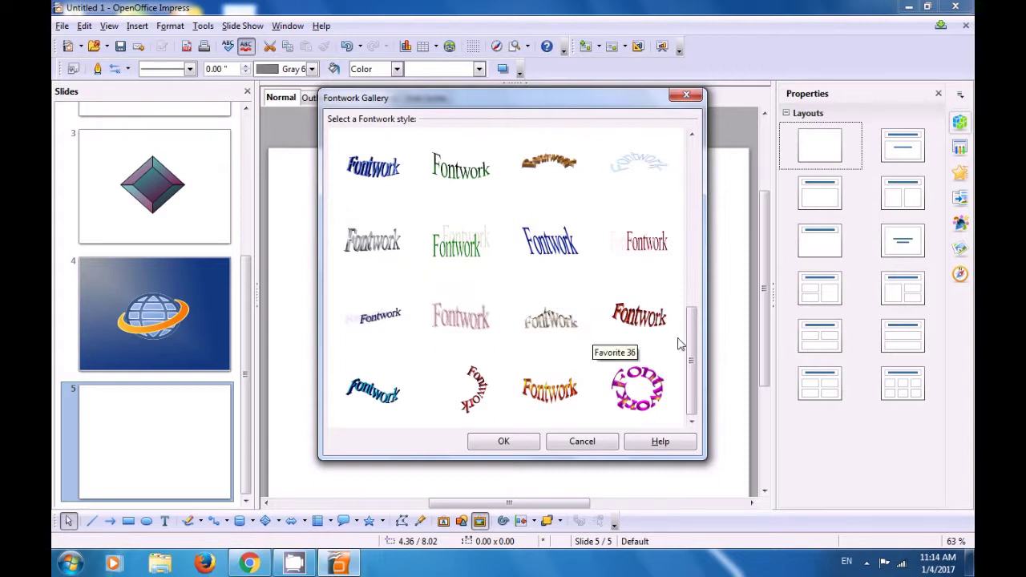
left_click_drag(690, 348, 687, 311)
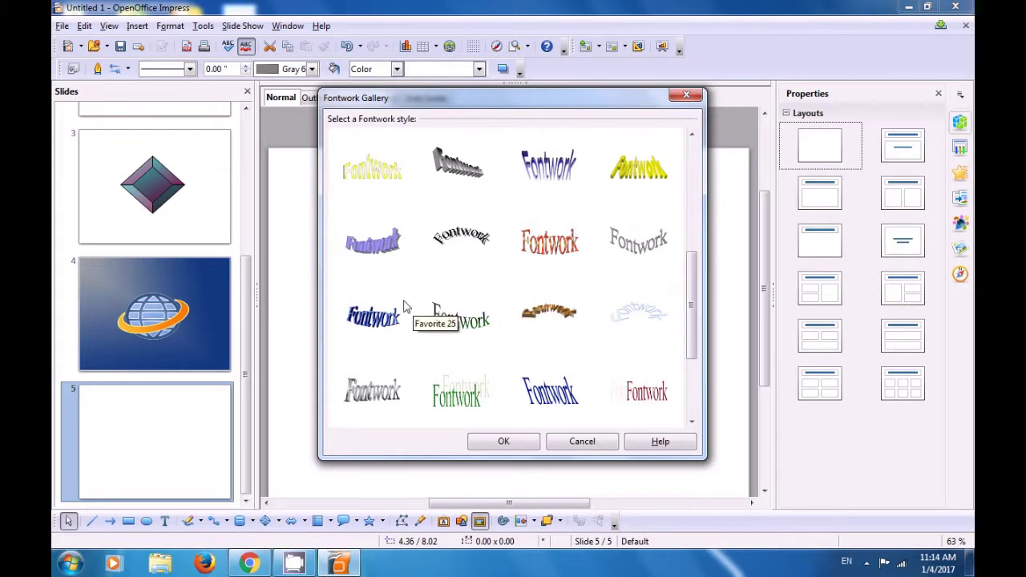
left_click(382, 263)
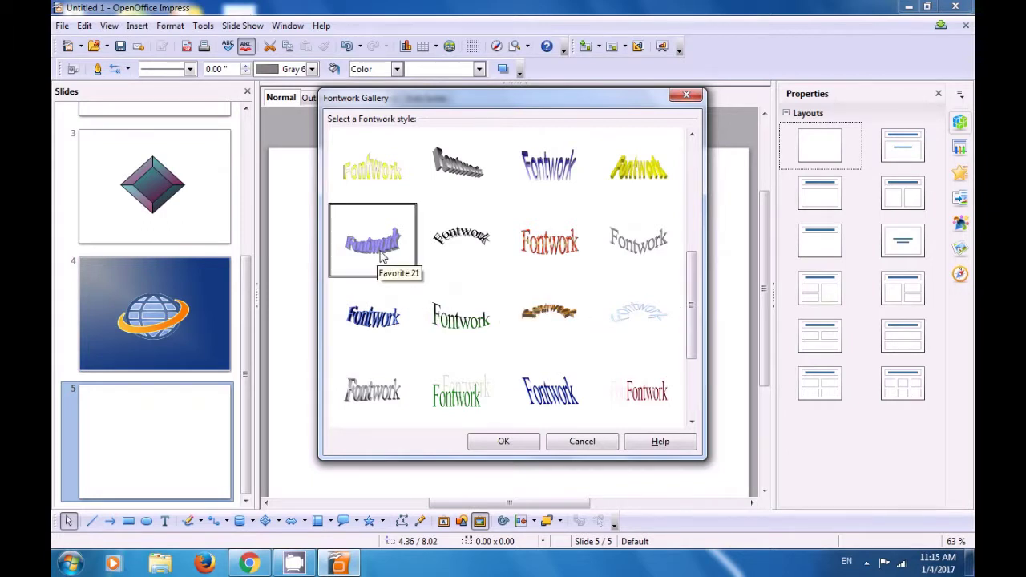
left_click(504, 441)
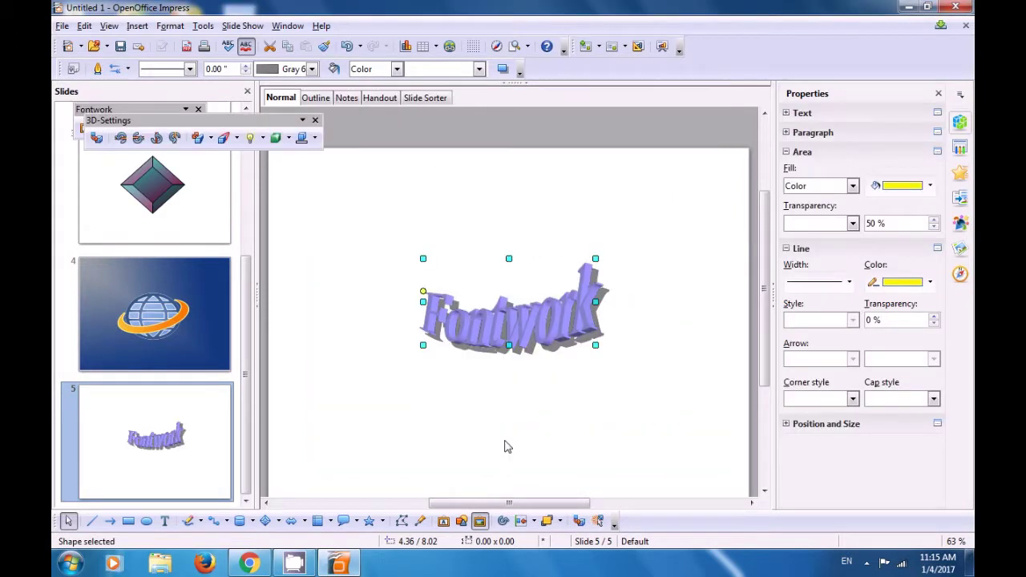
Step: Replace the Fontwork's default text with 'computer shiksha'
left_click(451, 403)
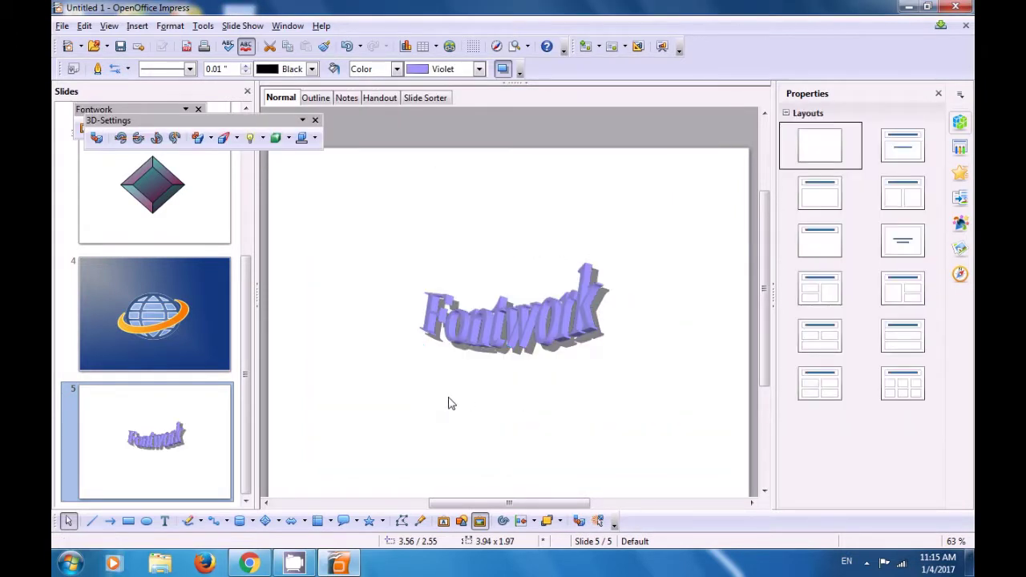
left_click(495, 323)
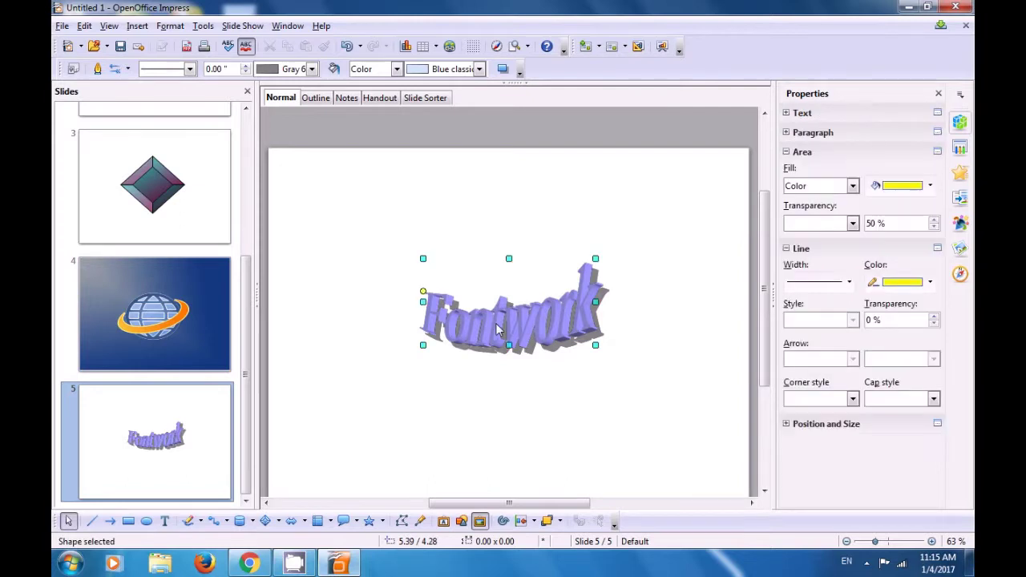
double_click(495, 323)
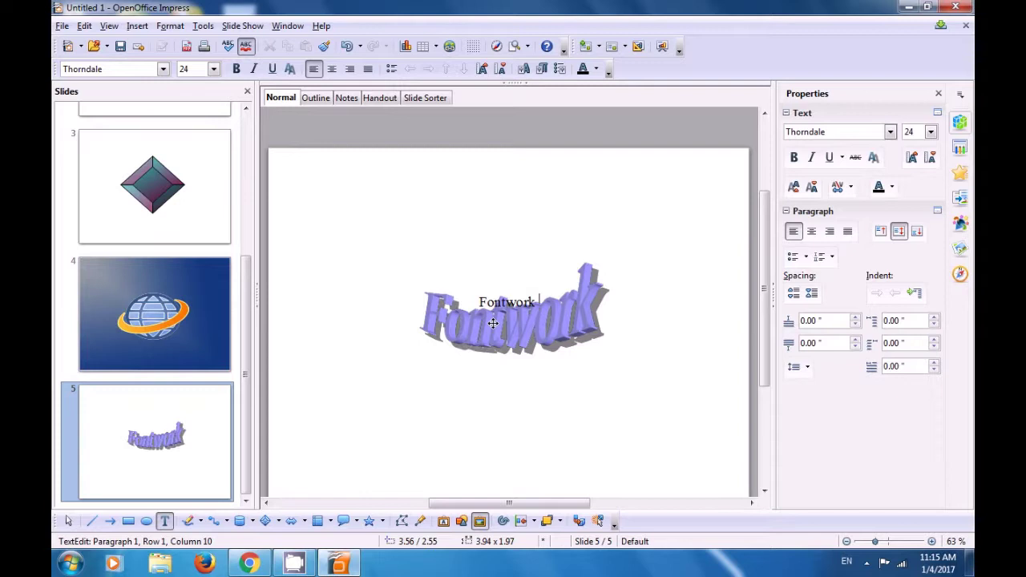
key("BackSpace")
key("BackSpace")
key("BackSpace")
key("BackSpace")
key("BackSpace")
key("BackSpace")
key("BackSpace")
type("compu")
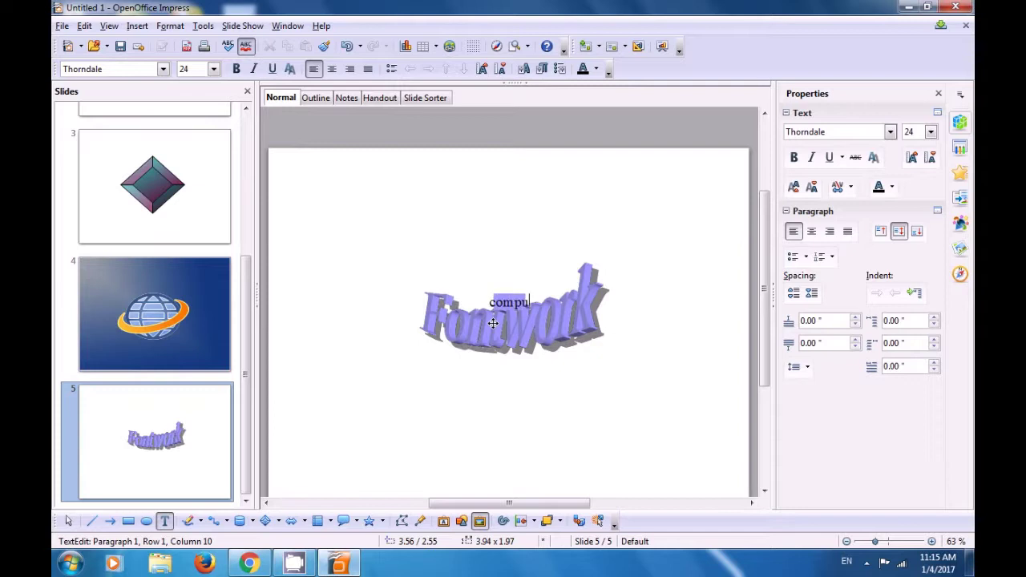
type("ter shiksha")
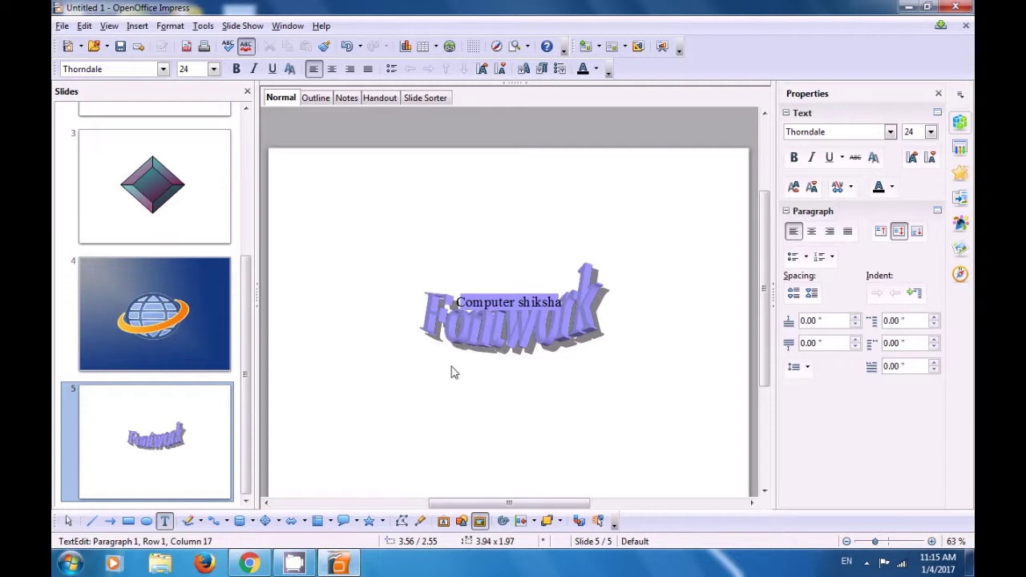
left_click(428, 398)
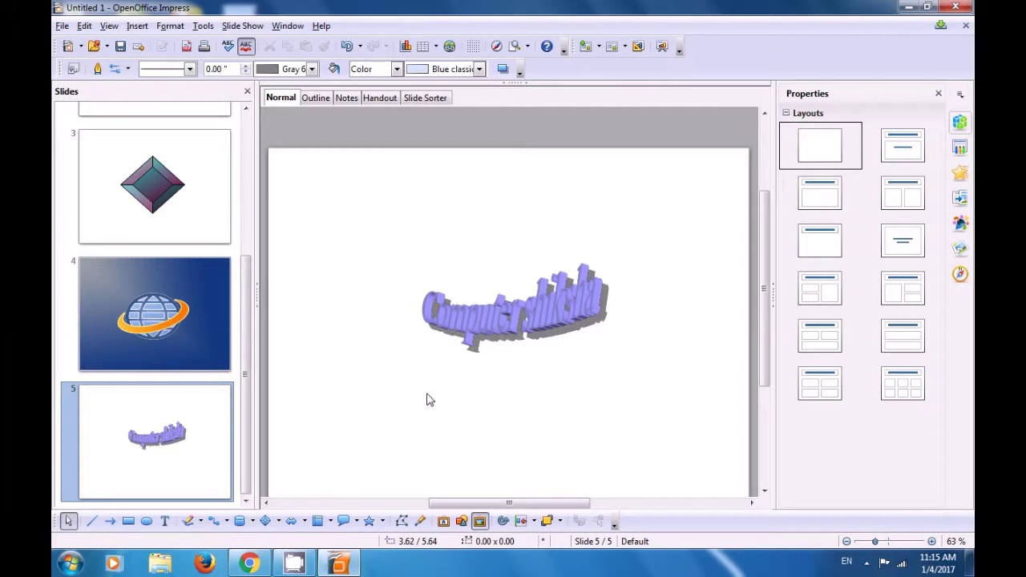
Step: Enlarge the Computer shiksha Fontwork toward the upper left and lower right
left_click(471, 316)
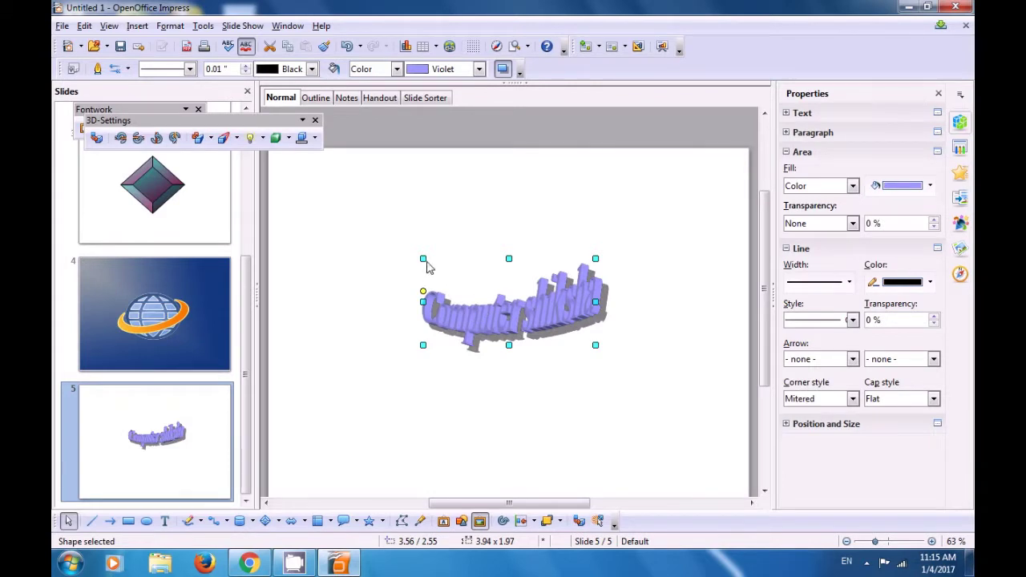
left_click_drag(423, 259, 352, 207)
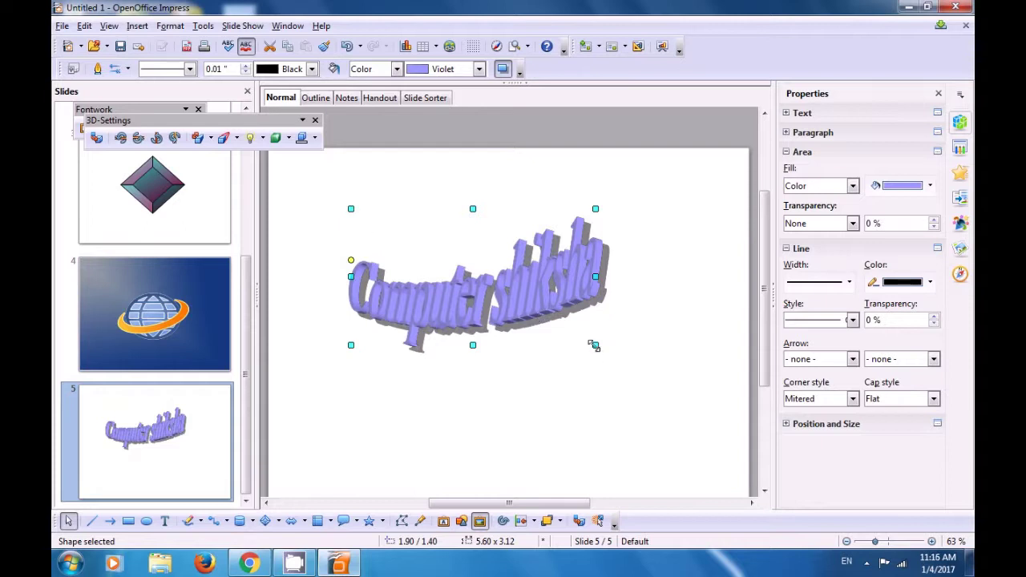
left_click_drag(595, 345, 655, 423)
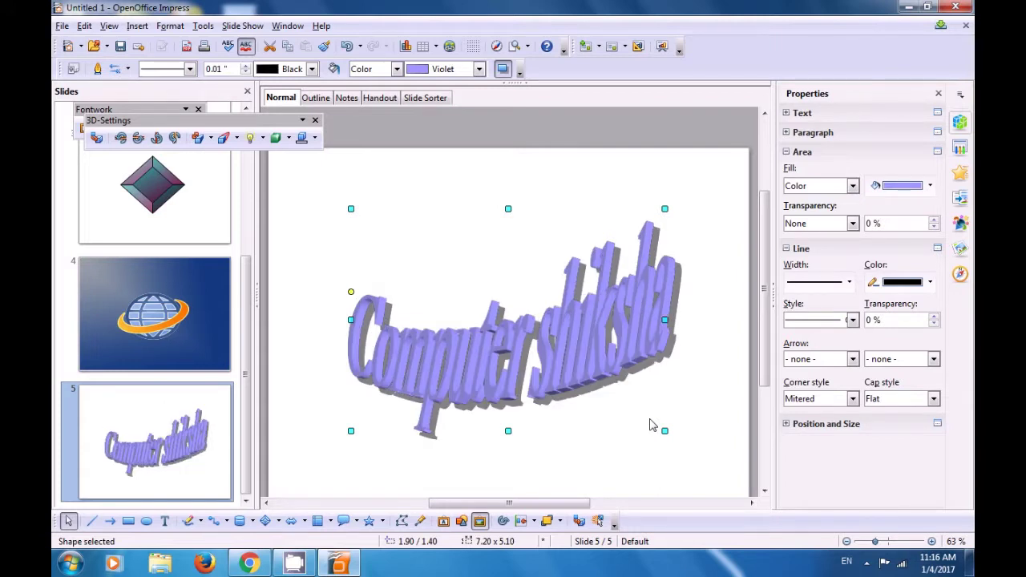
Step: Shift the enlarged Fontwork slightly higher on slide 5 and deselect it
left_click_drag(526, 357, 499, 349)
left_click(510, 346)
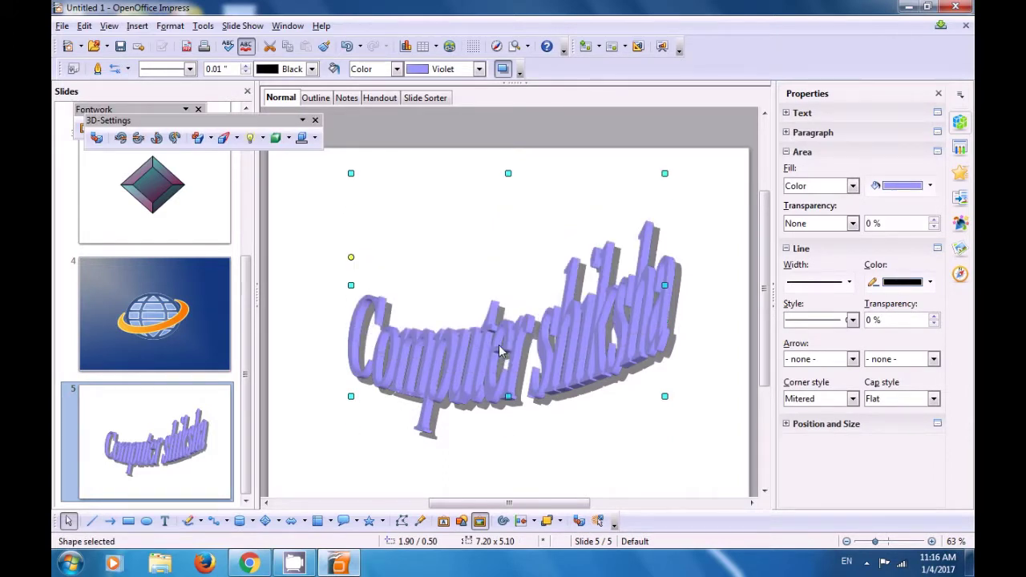
left_click(596, 426)
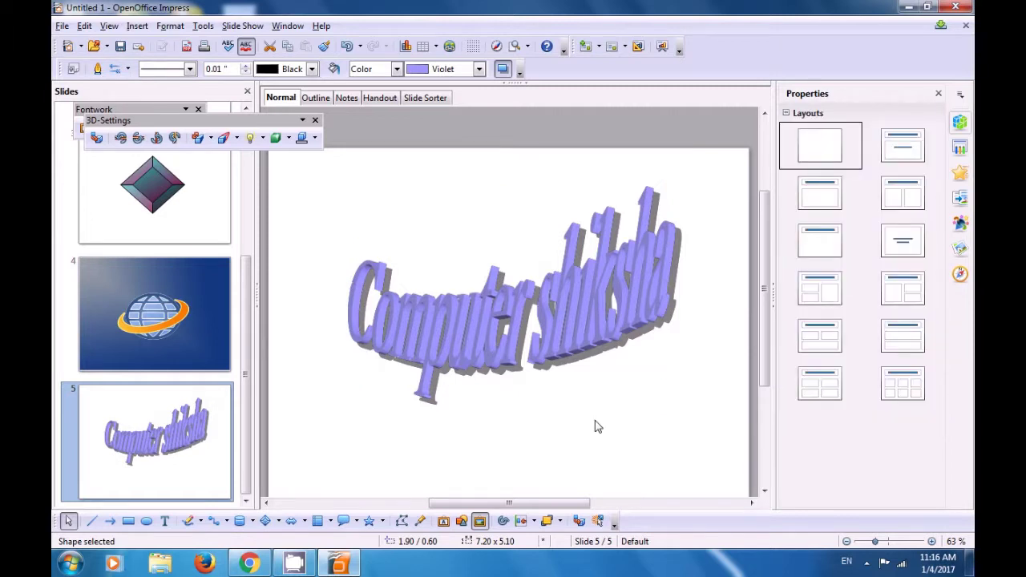
left_click_drag(767, 355, 767, 366)
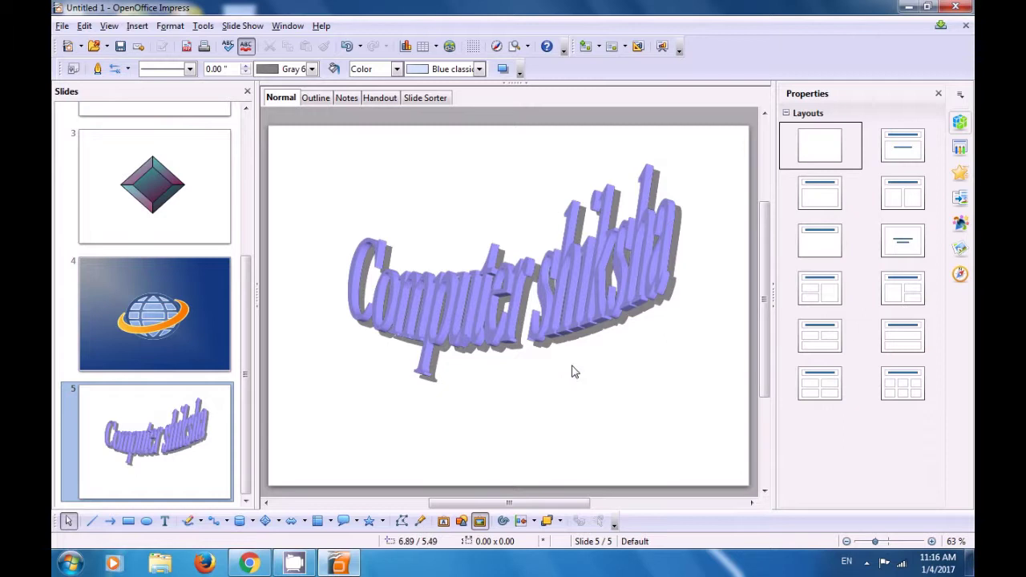
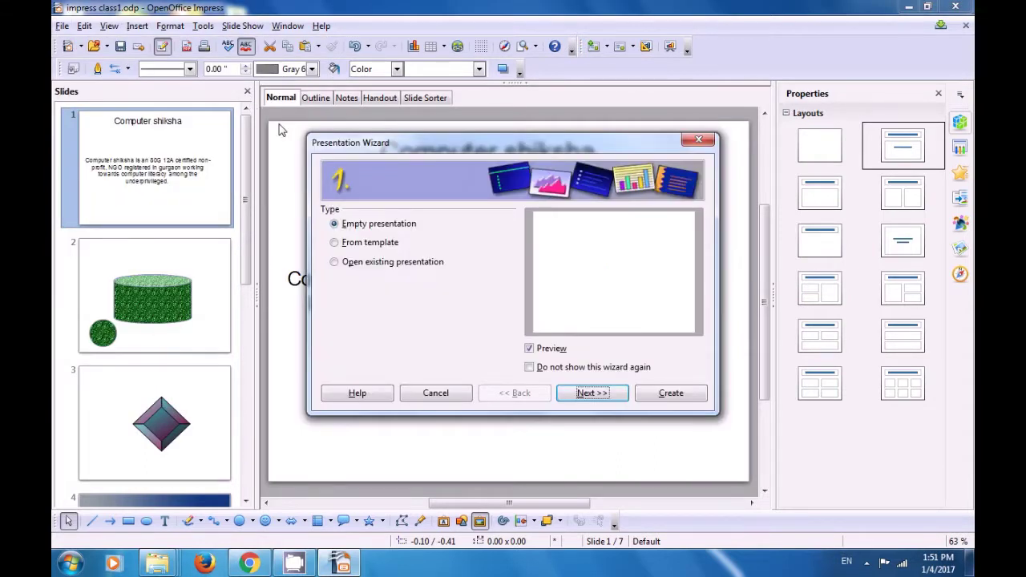
Step: Create an empty presentation from the wizard, close Untitled 1, then create another empty one
left_click(671, 395)
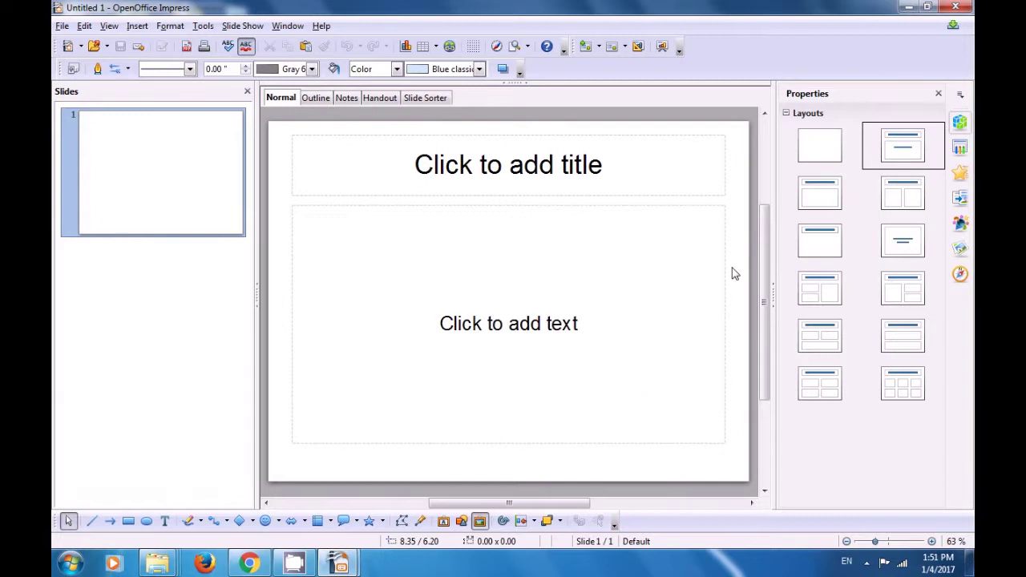
left_click(956, 6)
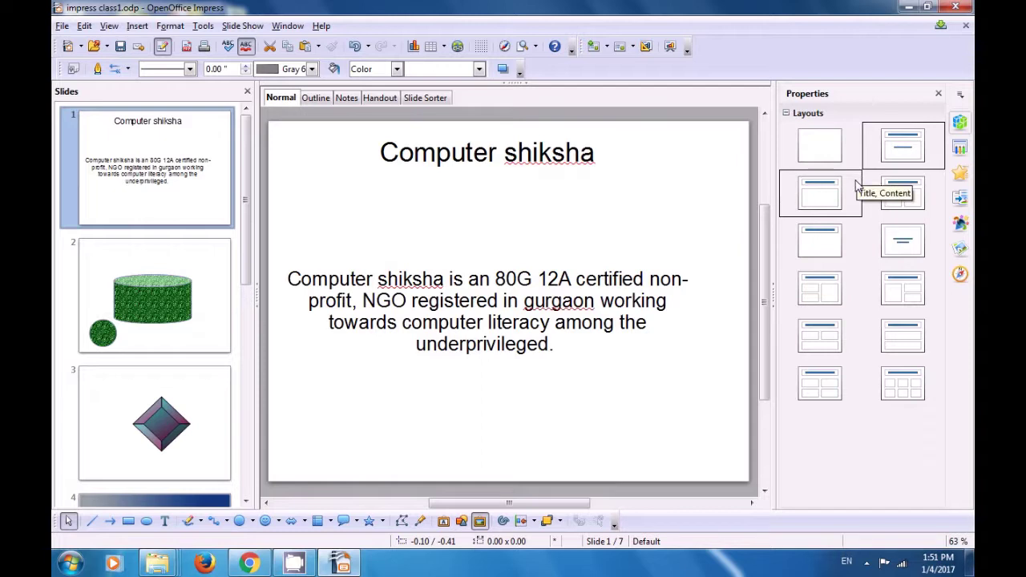
left_click(67, 47)
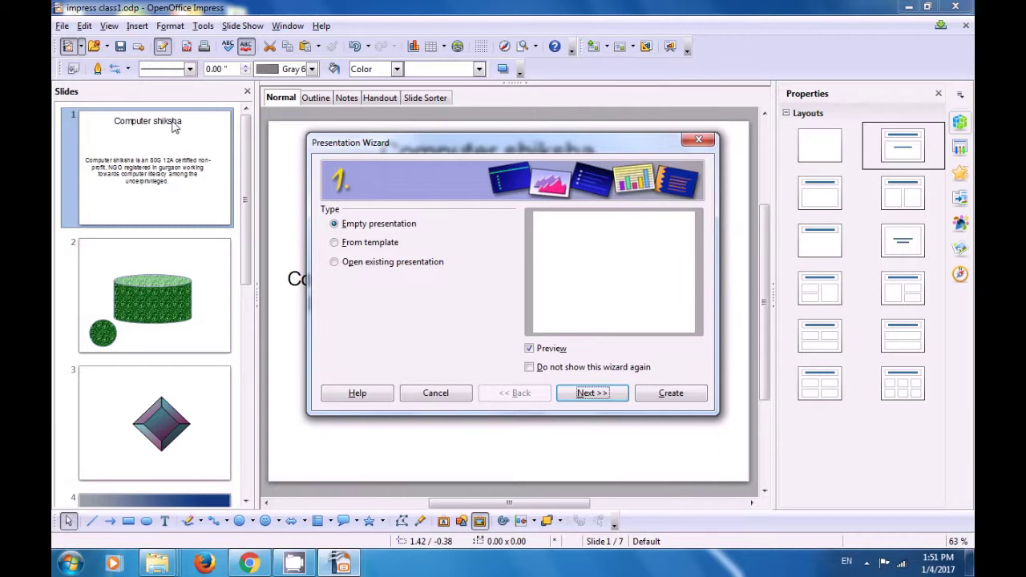
left_click(678, 396)
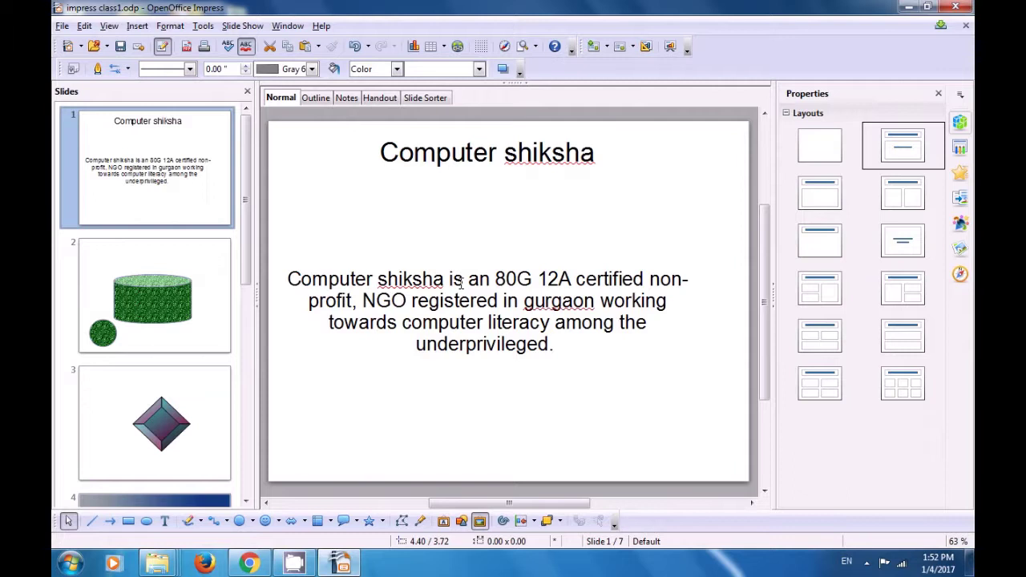
Step: Start another blank presentation with Ctrl+N
key("ctrl+n")
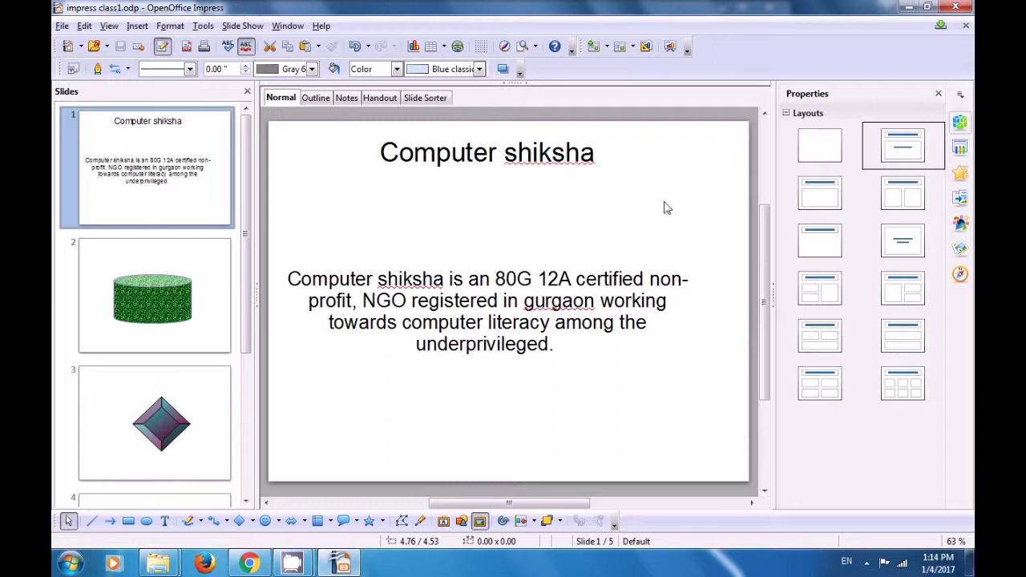
Step: Close Impress and relaunch it by running 'simpress' from the Run dialog
left_click(952, 8)
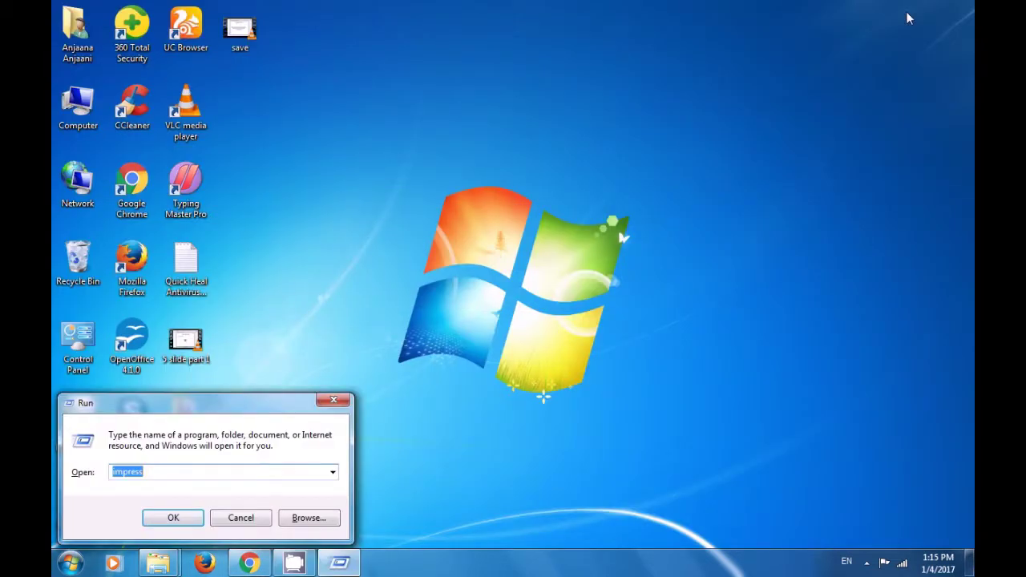
key("Home")
type("s")
key("Return")
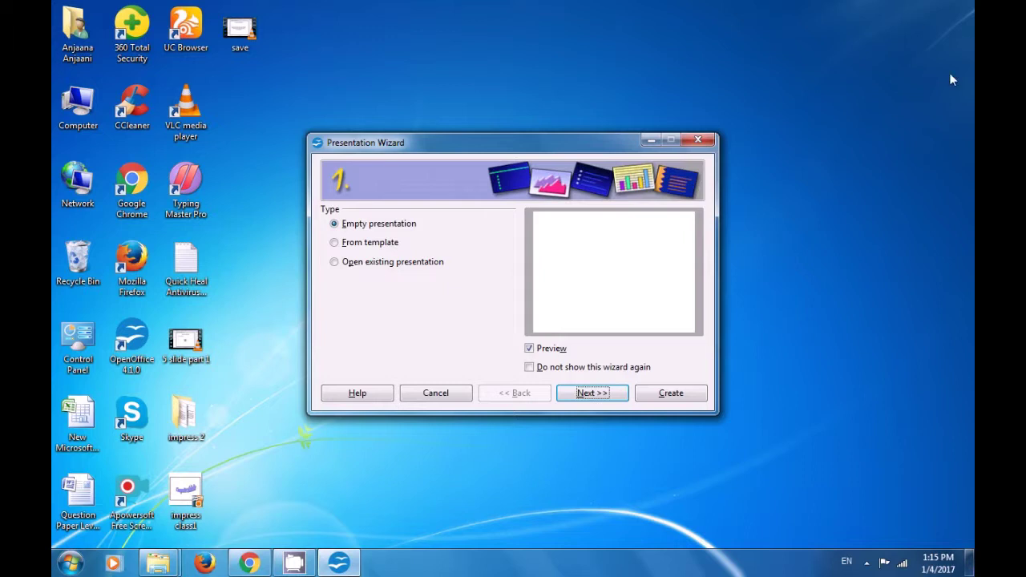
Step: Create a blank Untitled 1 presentation from the wizard and bring up the Open dialog
left_click(680, 397)
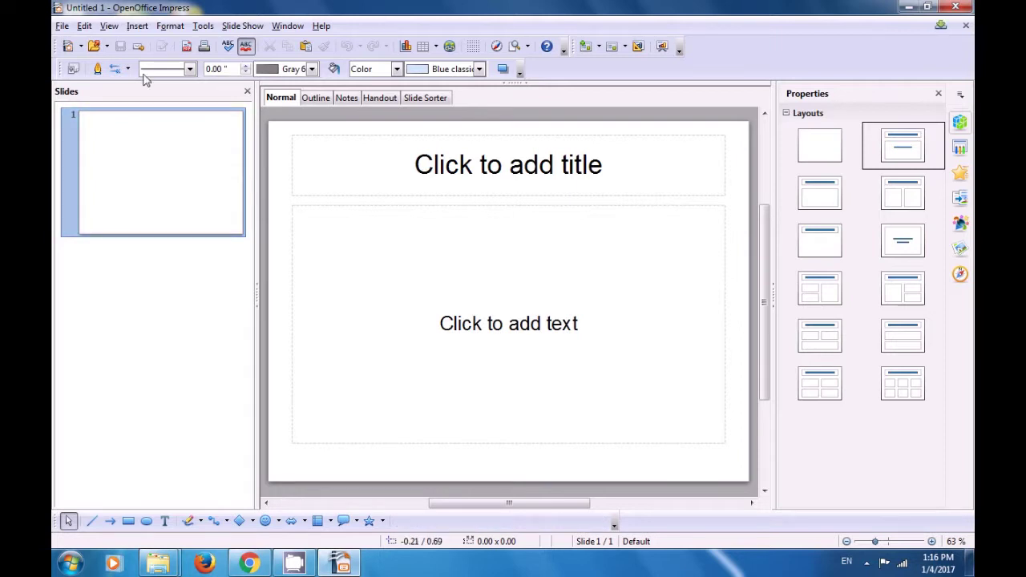
left_click(93, 47)
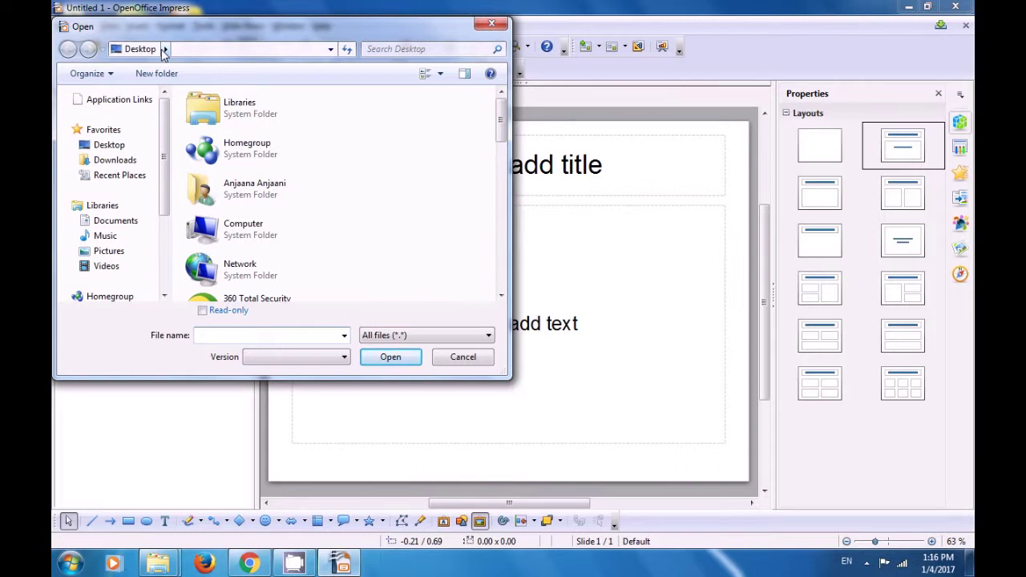
Step: Open the 'impress class1' presentation from the Desktop folder
left_click(164, 50)
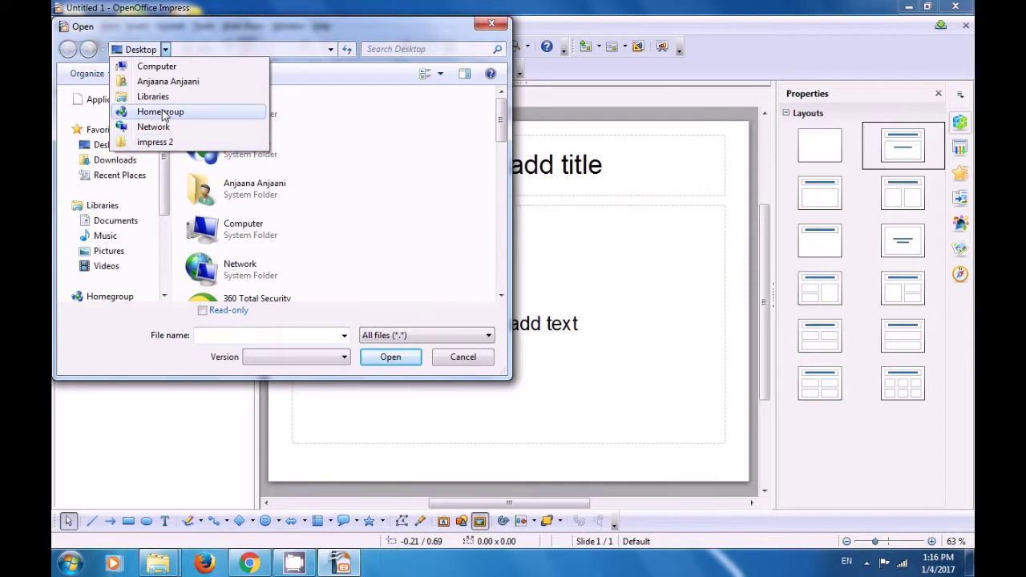
left_click(374, 135)
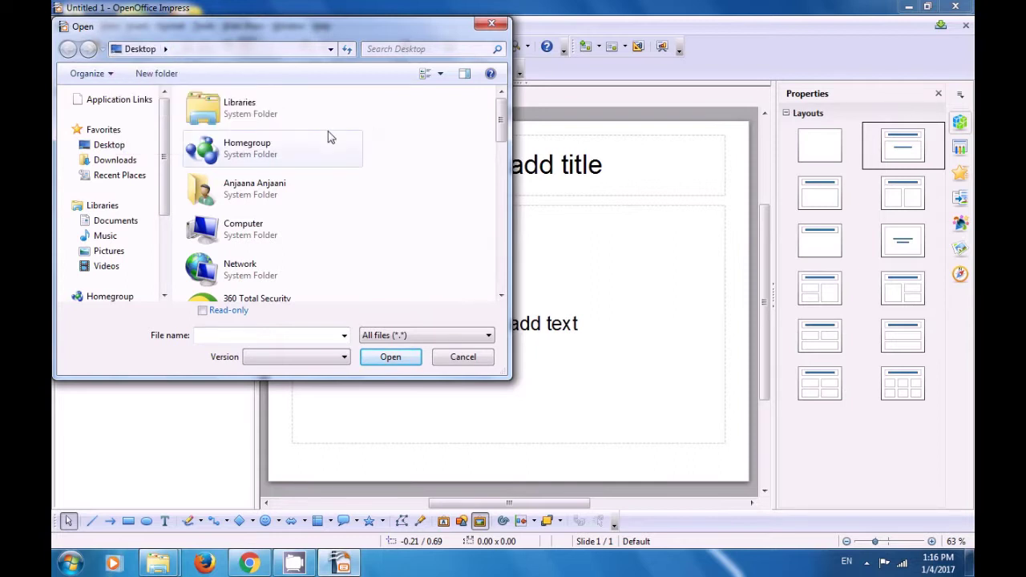
left_click(113, 145)
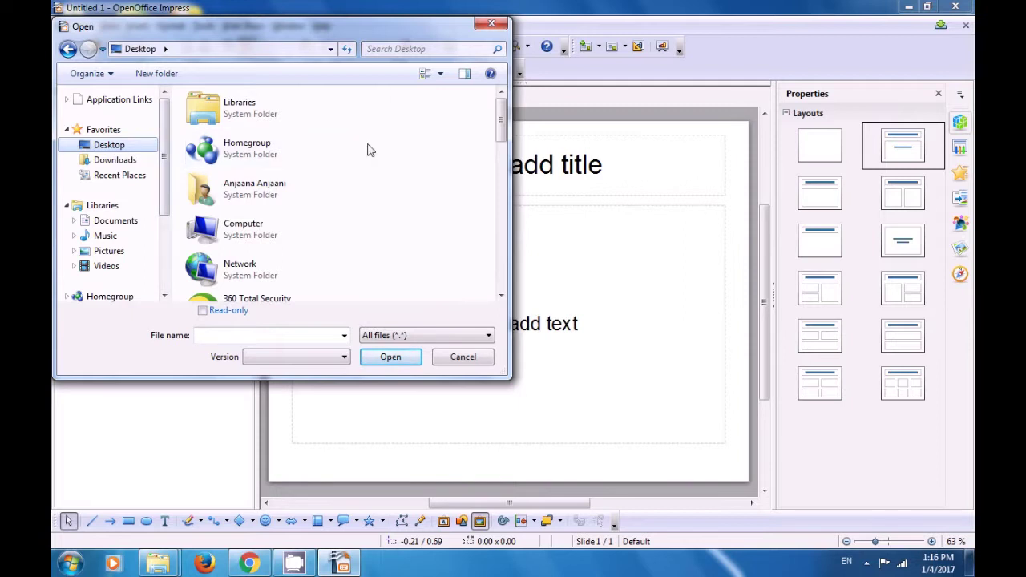
mouse_move(500, 137)
left_mouse_down()
mouse_move(500, 256)
mouse_move(500, 242)
left_mouse_up()
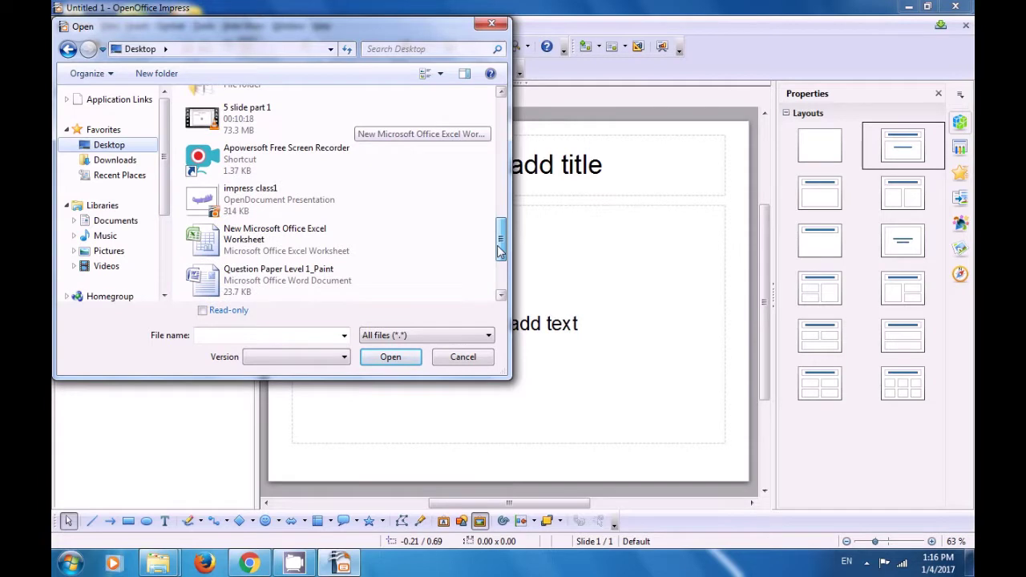
left_click(269, 210)
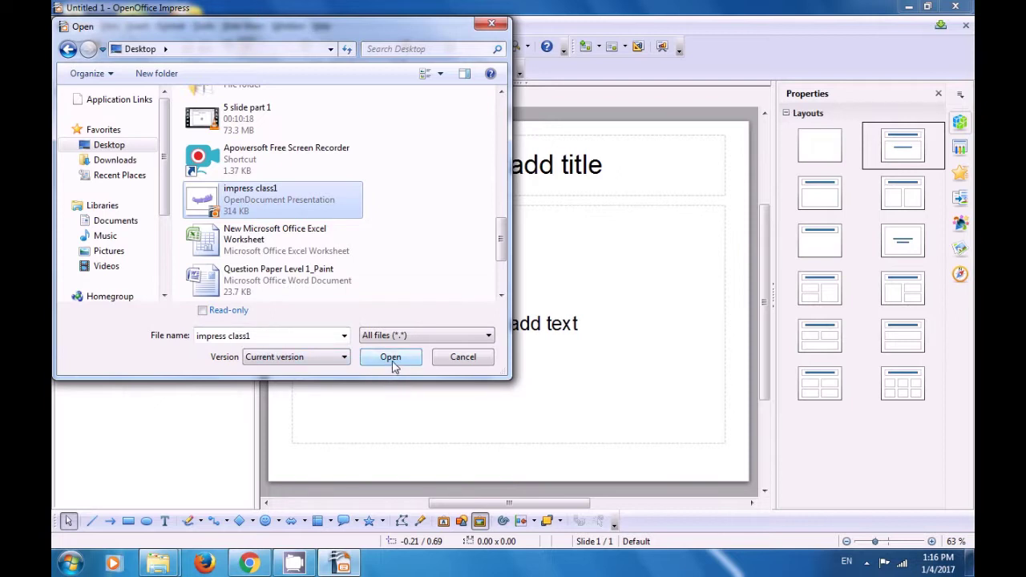
left_click(392, 359)
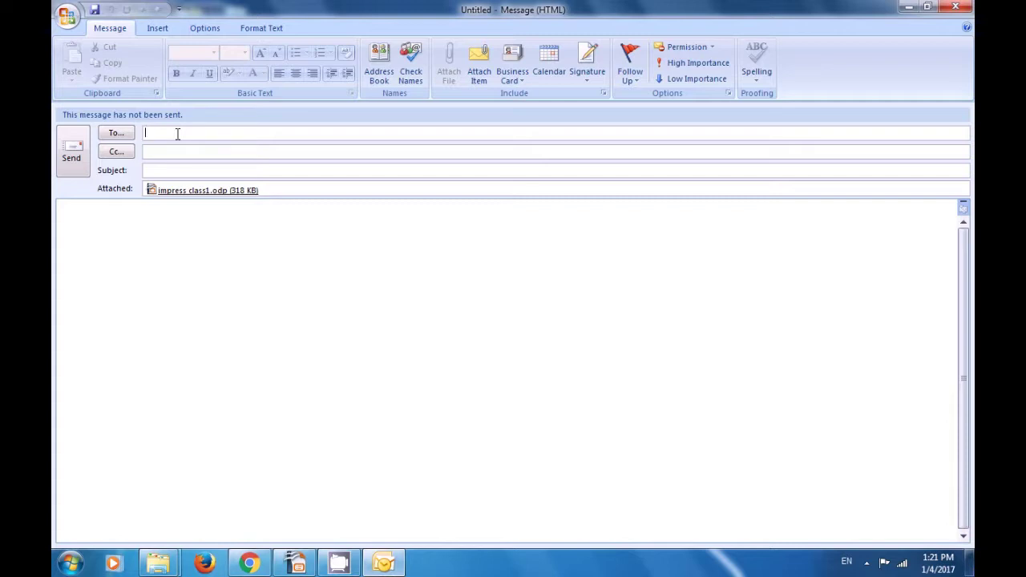
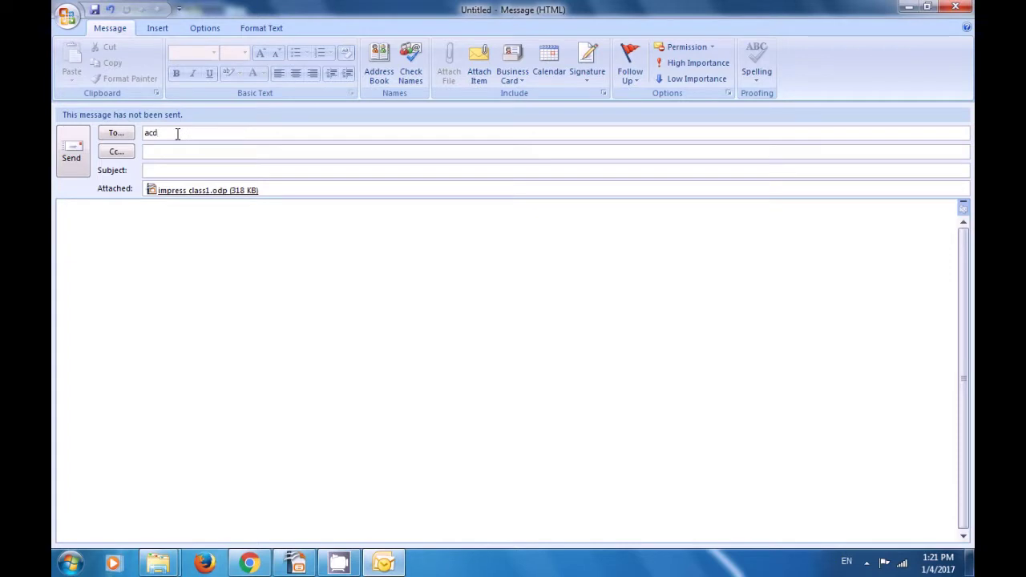
Step: Enter the recipient's e-mail address, discard the message unsaved, and dismiss the OpenOffice error
left_click(956, 8)
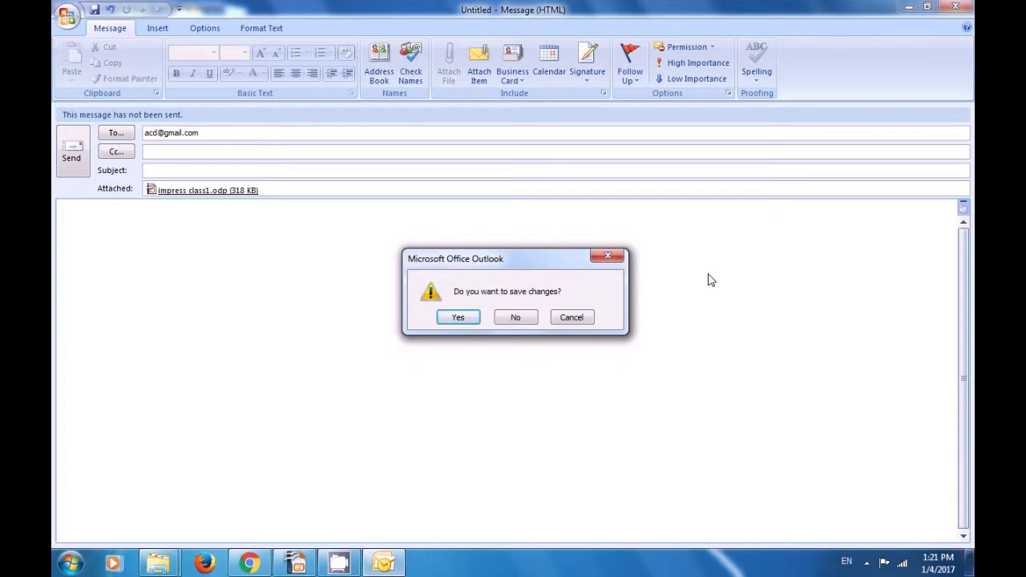
left_click(519, 321)
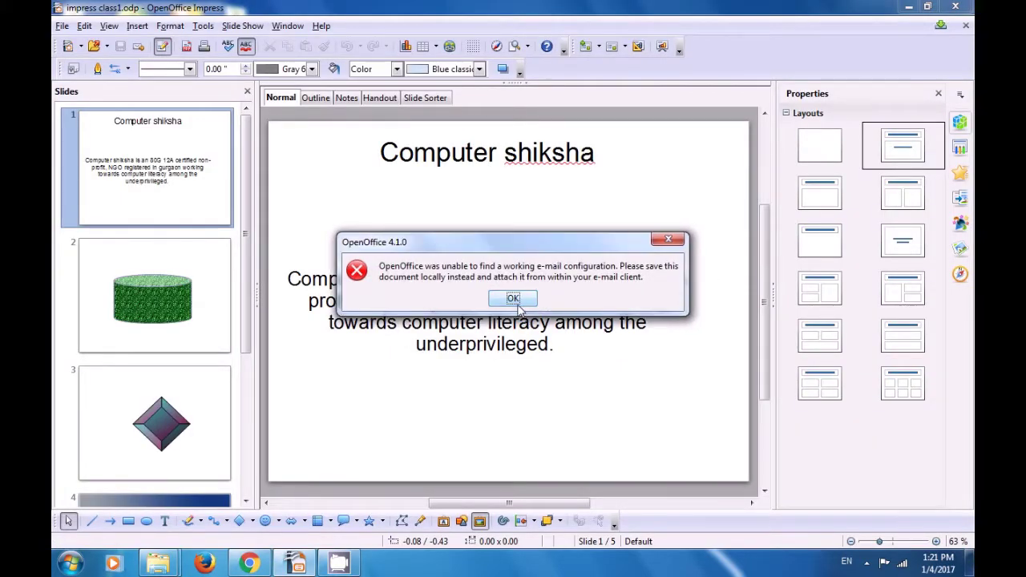
left_click(517, 306)
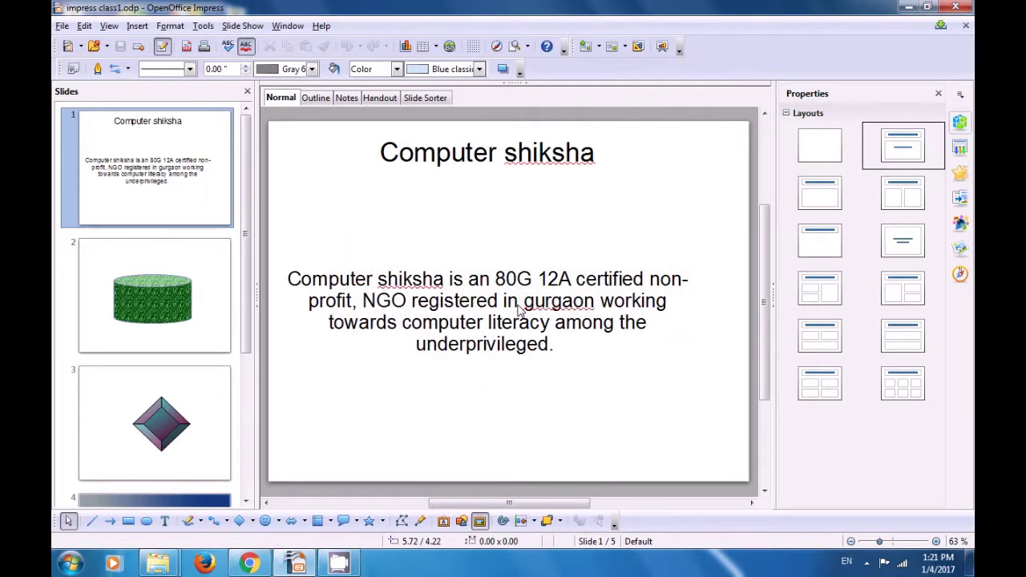
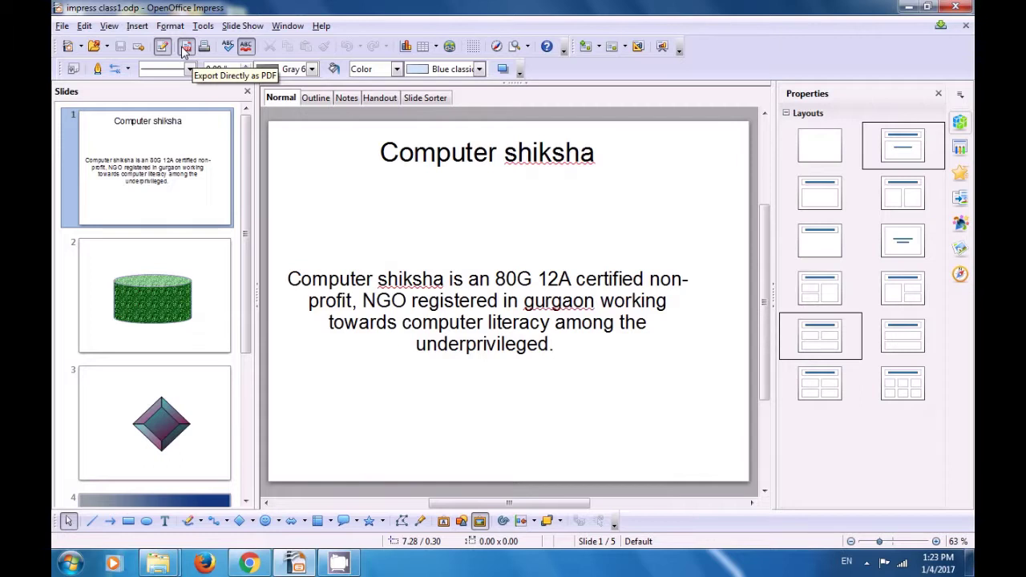
Step: Export the presentation directly as PDF to the Desktop as 'impress class1.pdf'
left_click(184, 47)
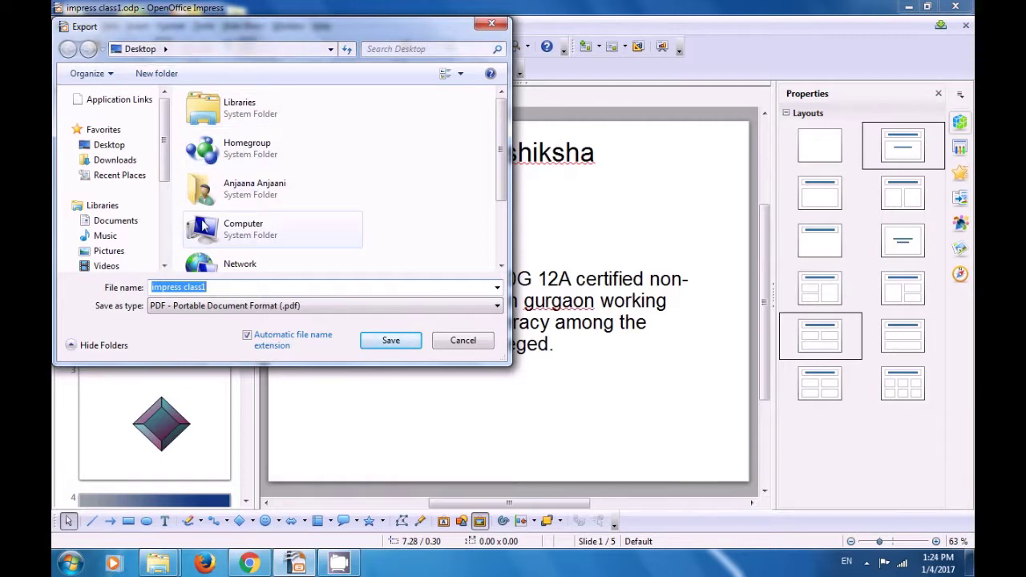
left_click(165, 48)
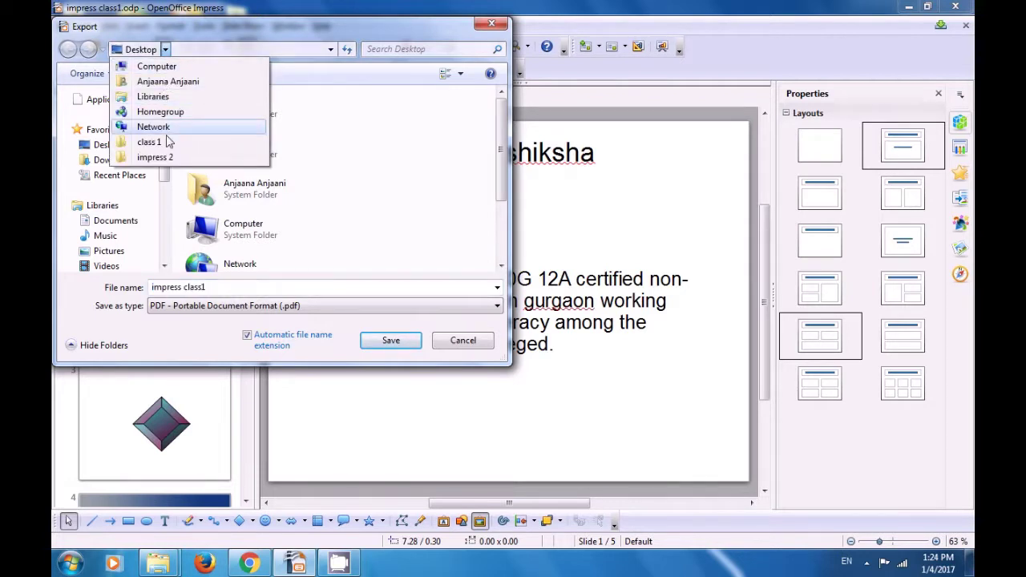
left_click(350, 147)
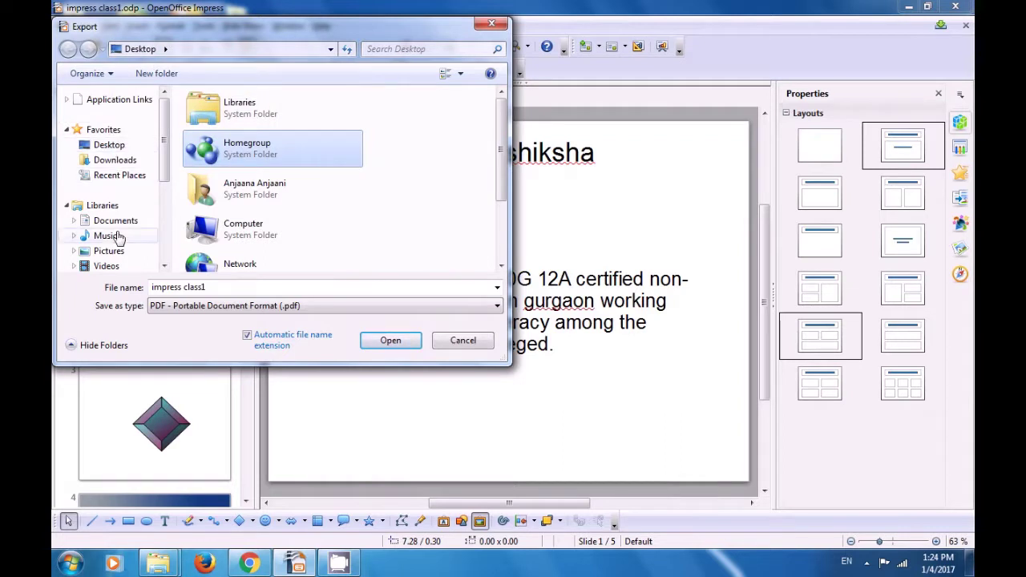
left_click(112, 151)
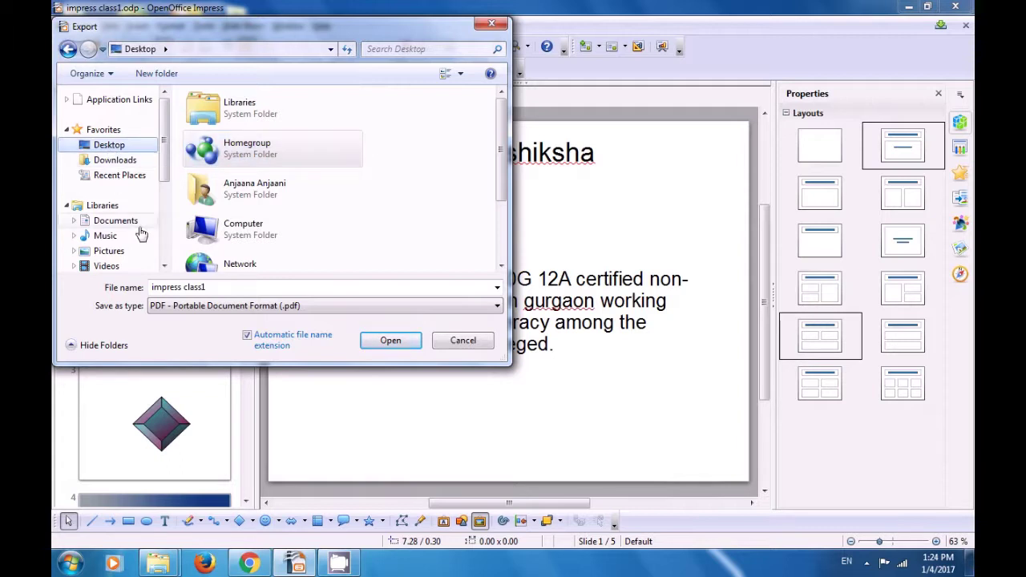
left_click(225, 287)
left_click(225, 288)
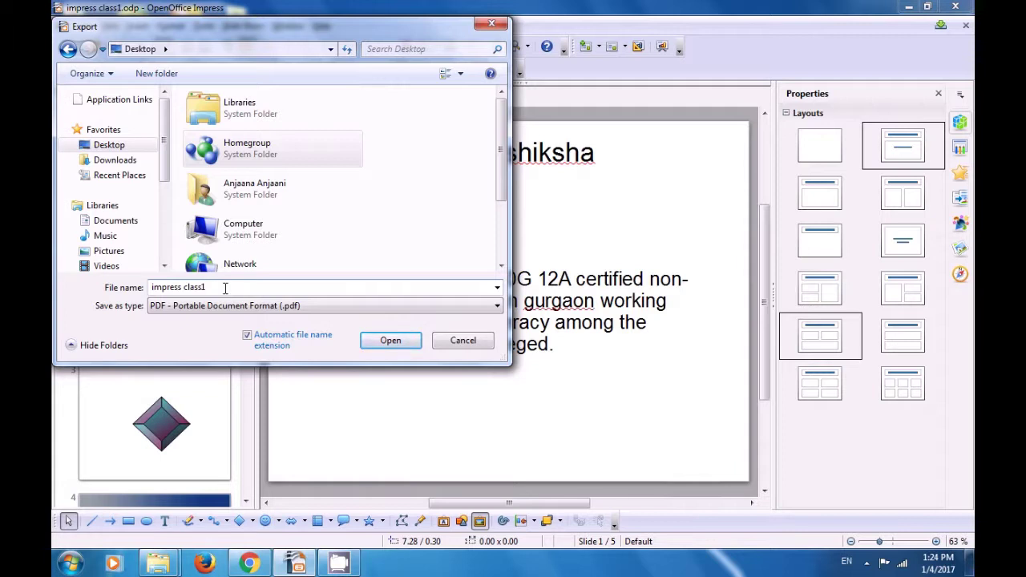
type(".pdf")
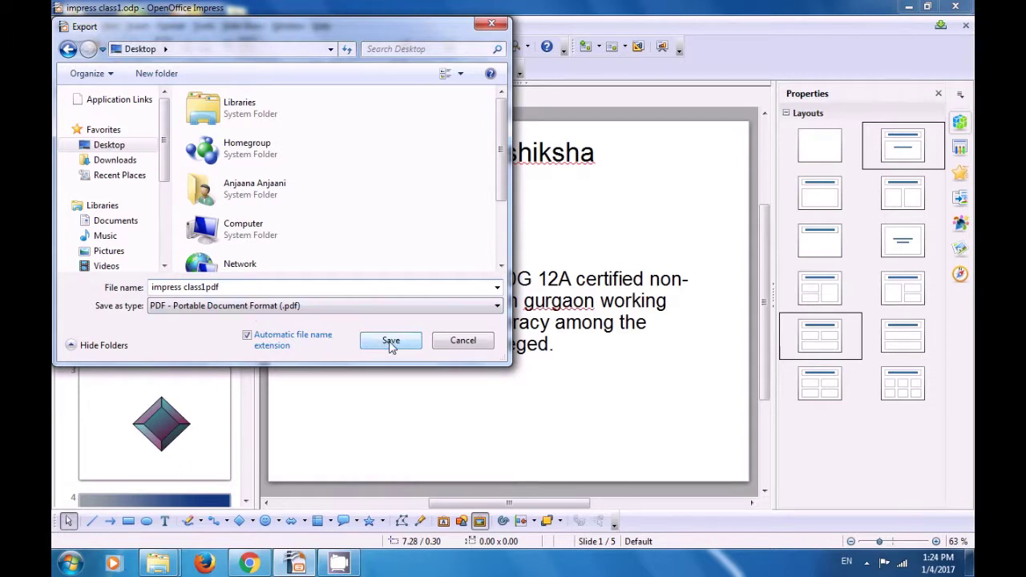
left_click(391, 342)
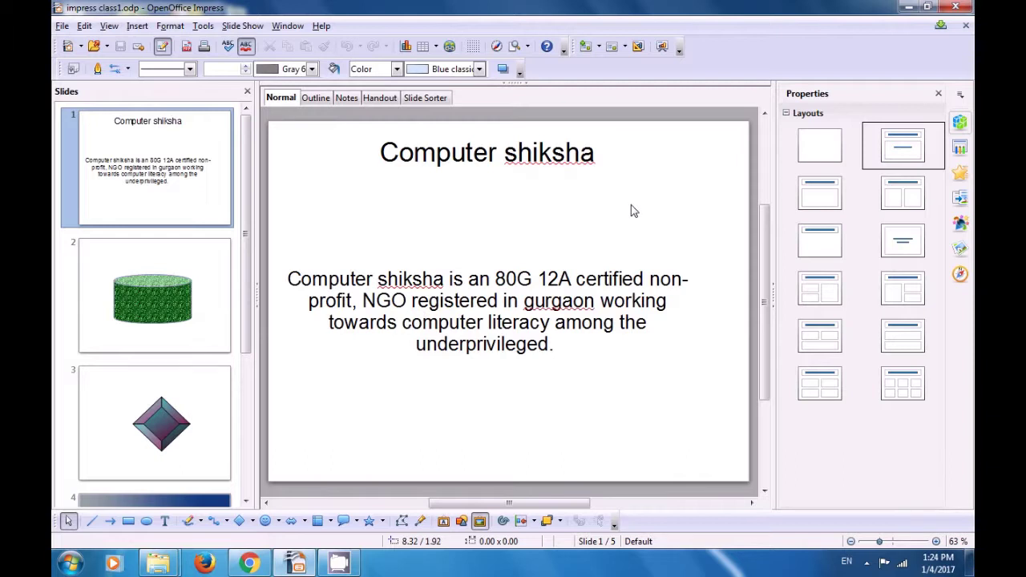
Step: Open the exported PDF from the desktop in Adobe Reader and scroll through all five pages
left_click(907, 8)
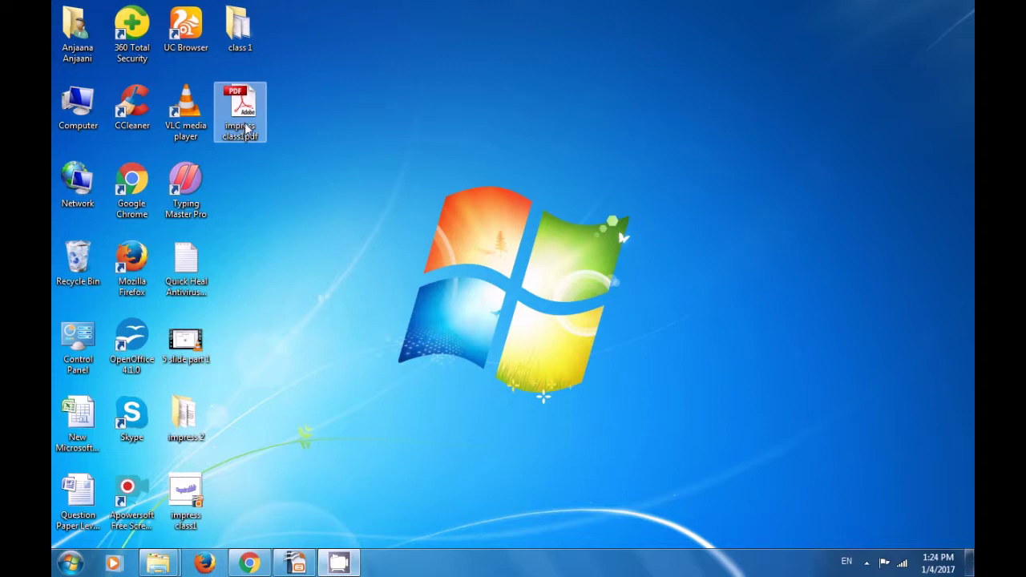
left_click(245, 125)
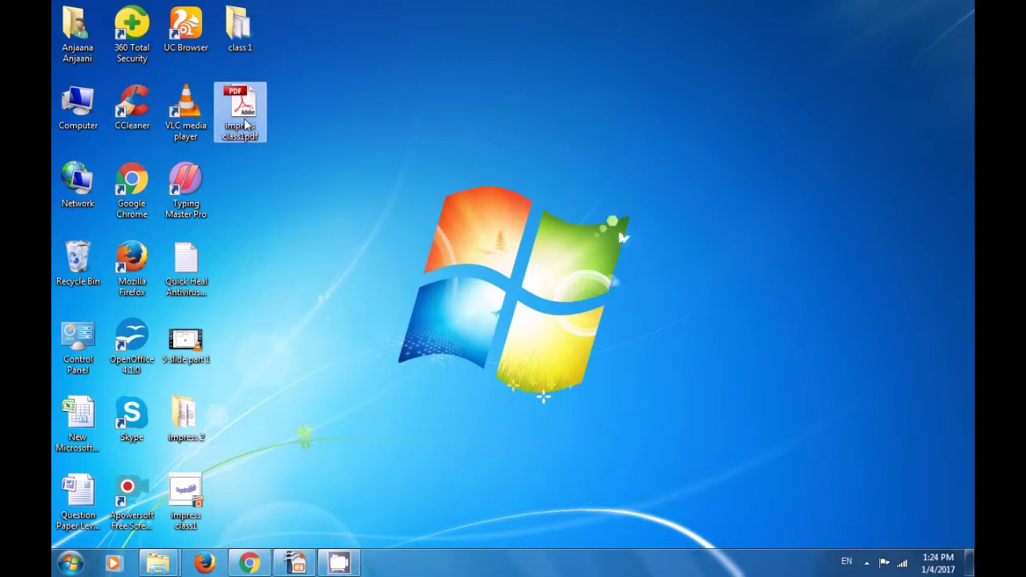
double_click(244, 125)
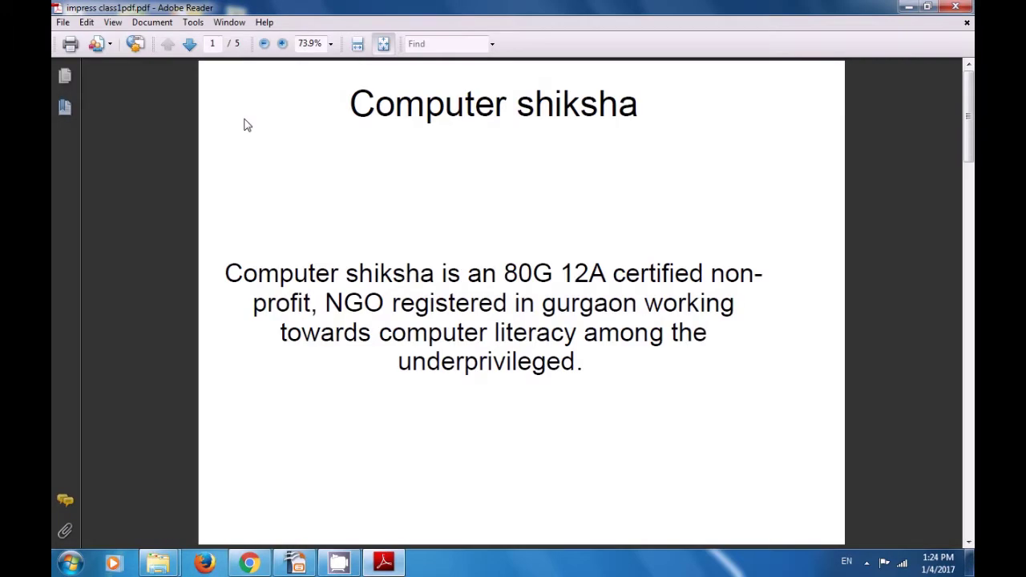
scroll(328, 161, "down", 2)
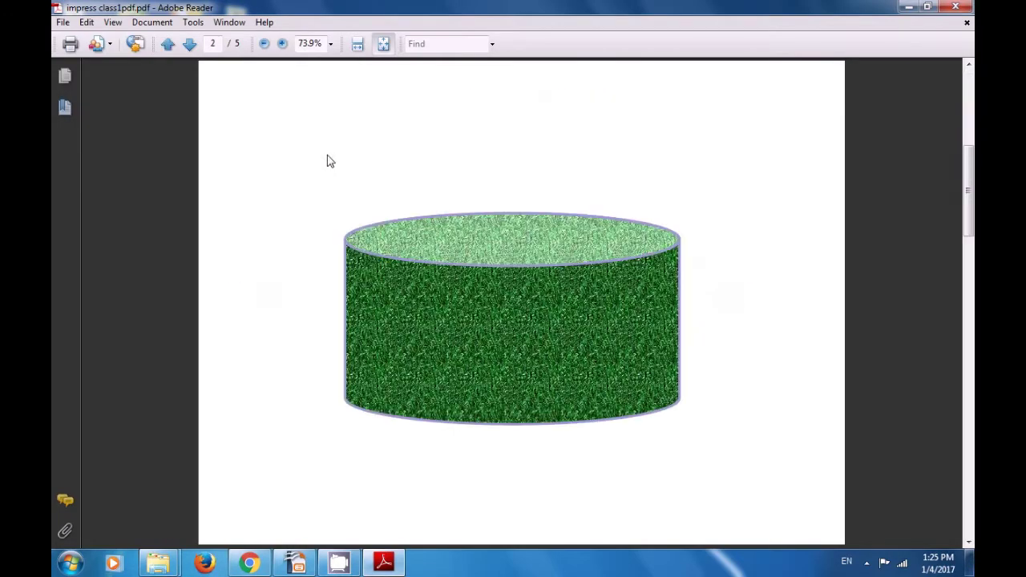
scroll(328, 161, "down", 6)
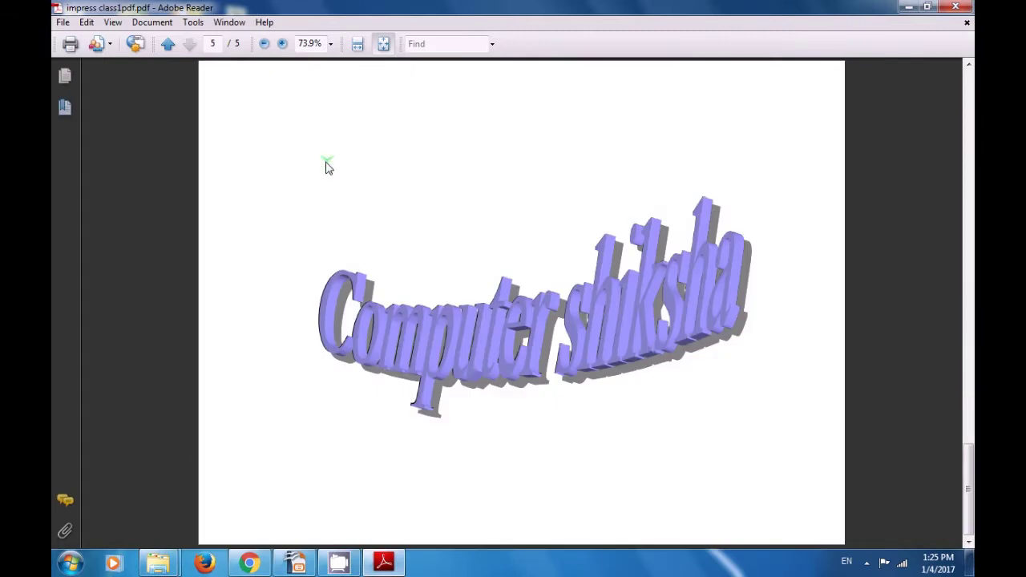
scroll(327, 164, "up", 6)
scroll(327, 164, "up", 2)
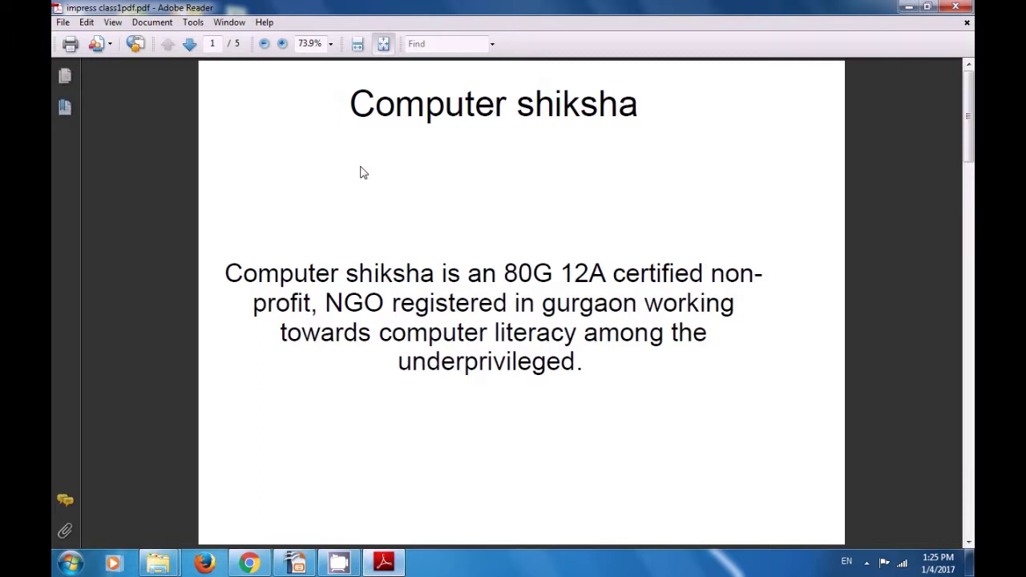
Step: Close Adobe Reader to get back to the impress class1.odp presentation
left_click(964, 8)
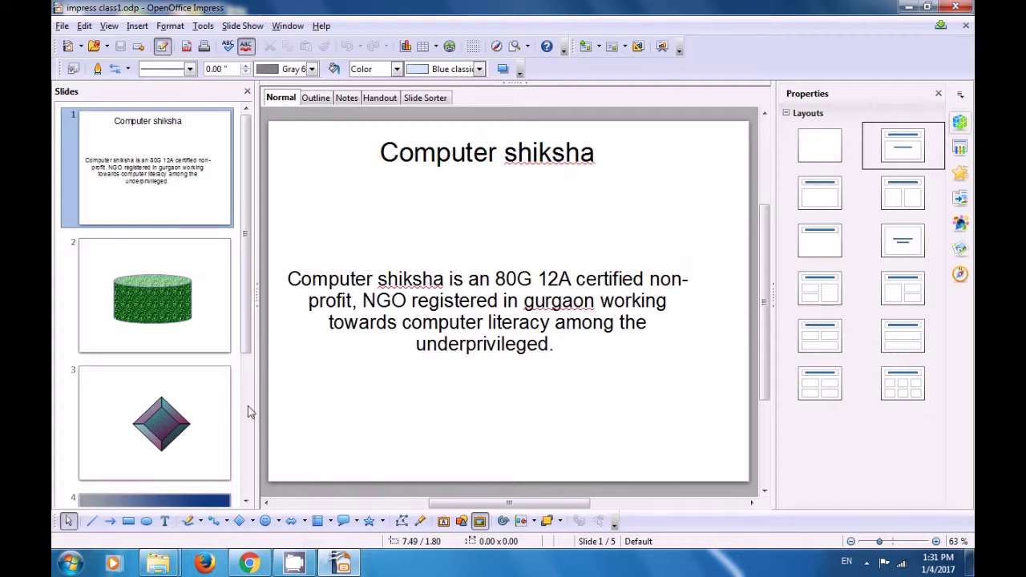
Step: Copy the gradient diamond from slide 3, then bring up slide 2 with the green cylinder
left_click(189, 431)
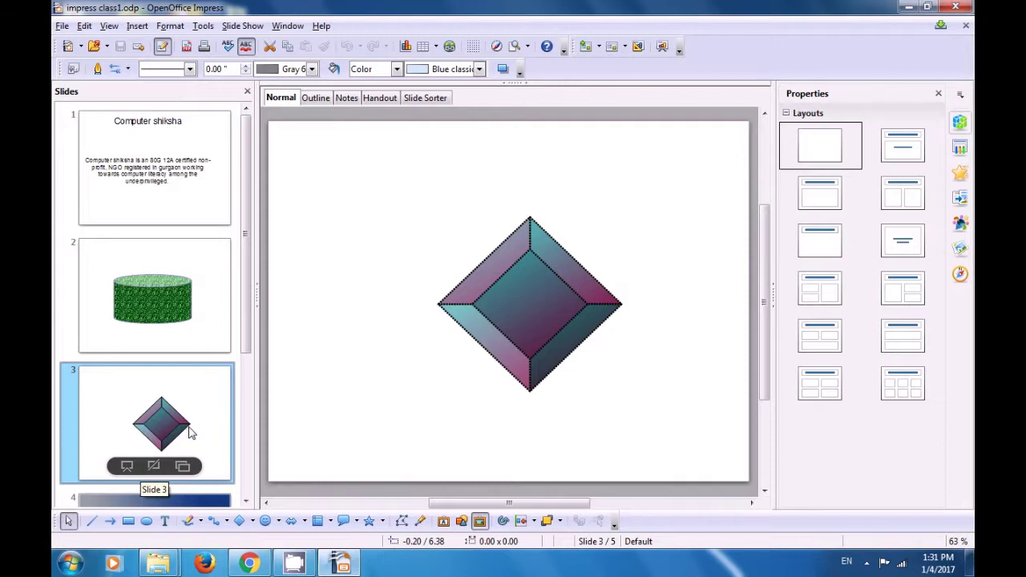
left_click(537, 316)
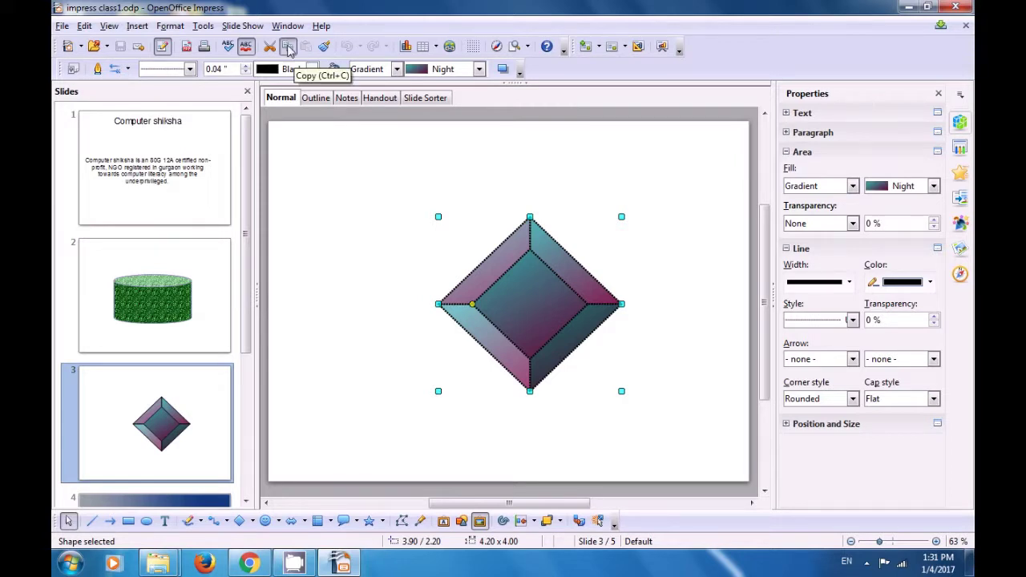
left_click(288, 49)
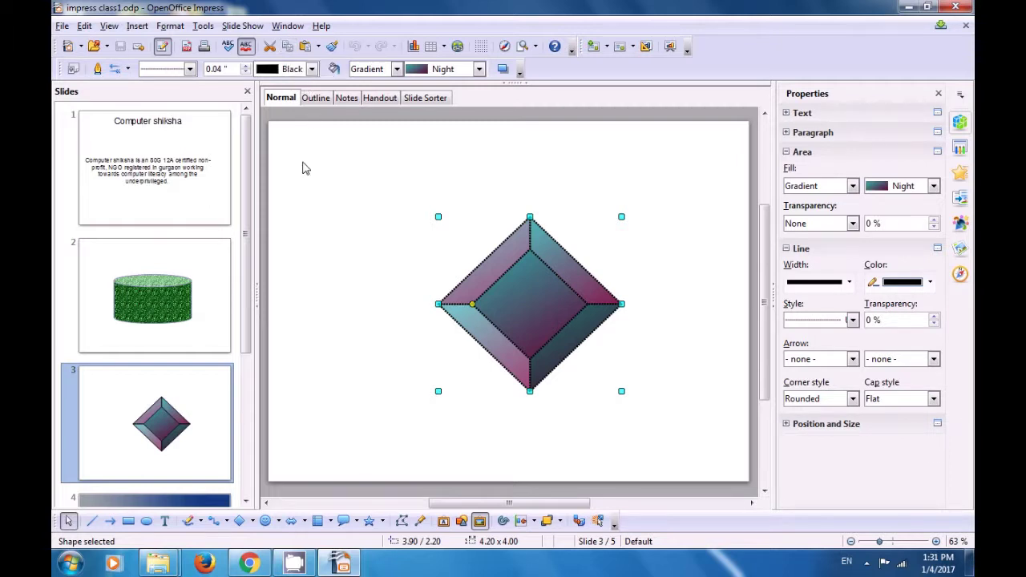
left_click(155, 289)
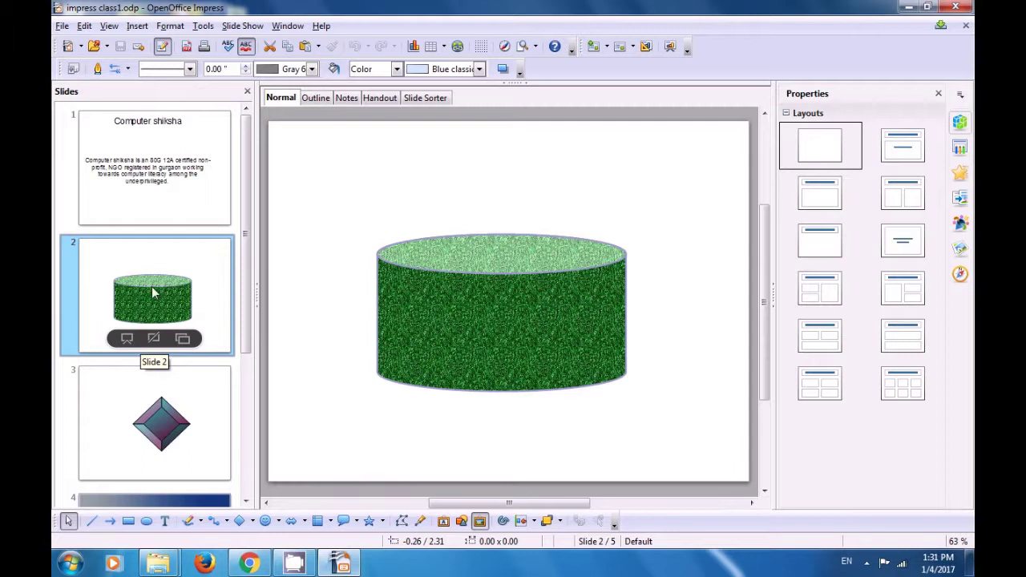
left_click(305, 47)
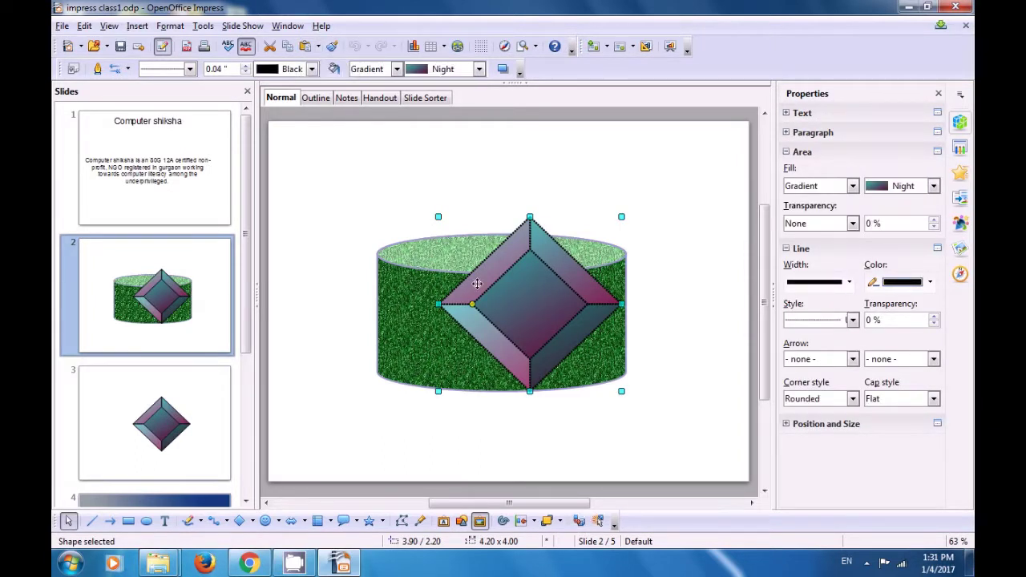
left_click_drag(537, 305, 376, 299)
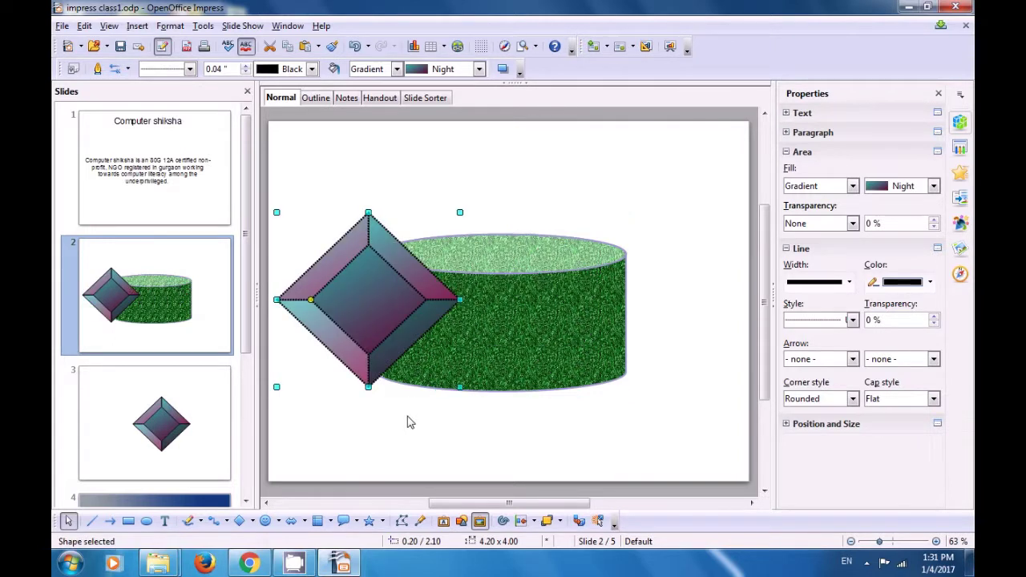
left_click_drag(460, 300, 429, 300)
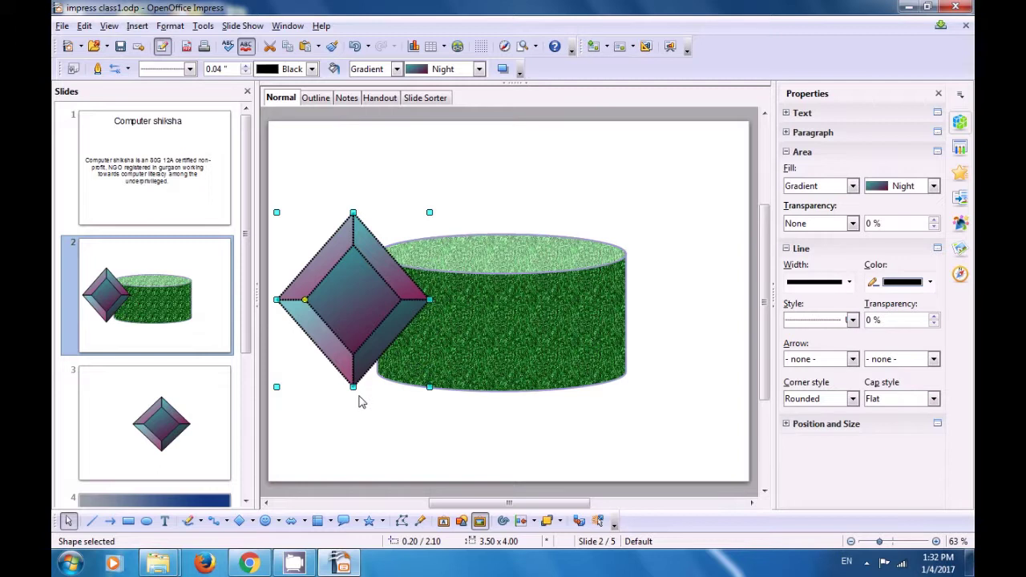
left_click_drag(354, 391, 353, 374)
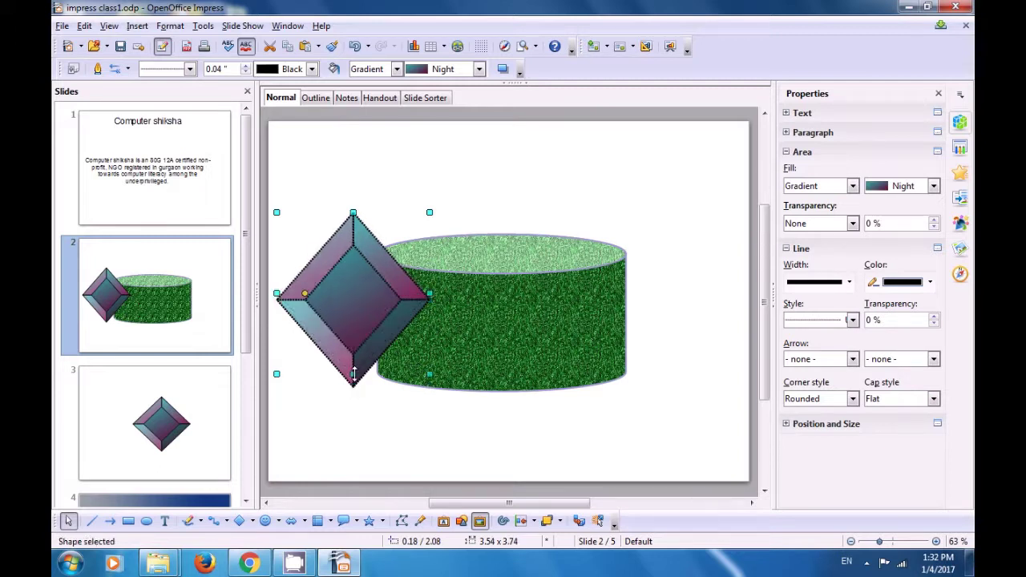
left_click(366, 421)
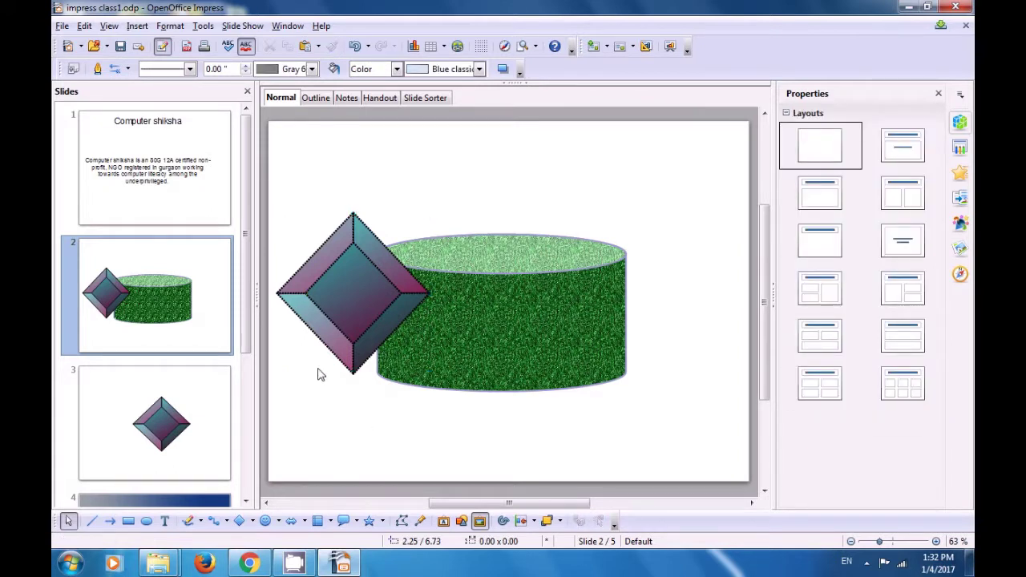
Step: Insert a new blank slide 6 after the Computer shiksha slide 5
left_click_drag(251, 333, 264, 478)
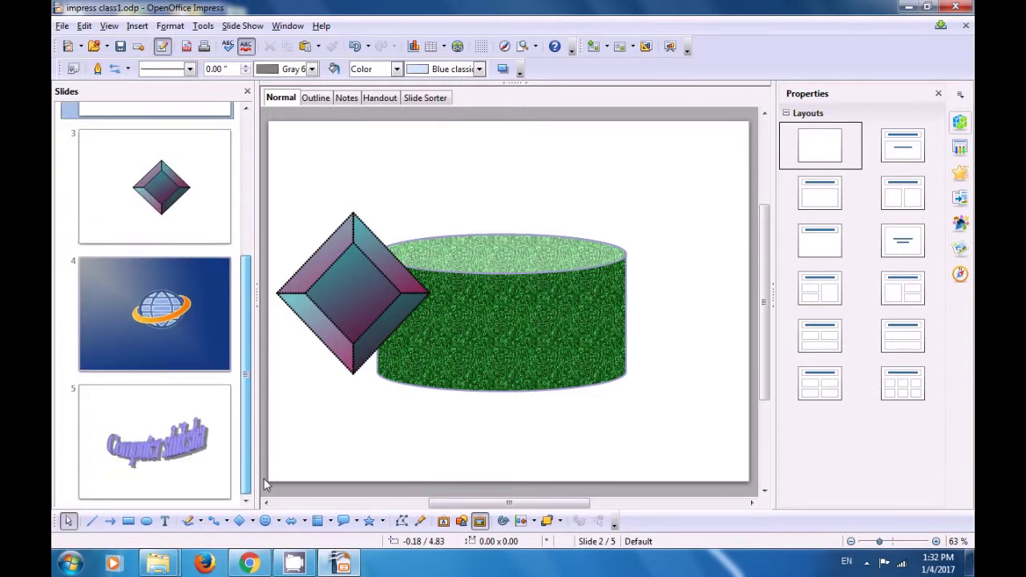
left_click(198, 440)
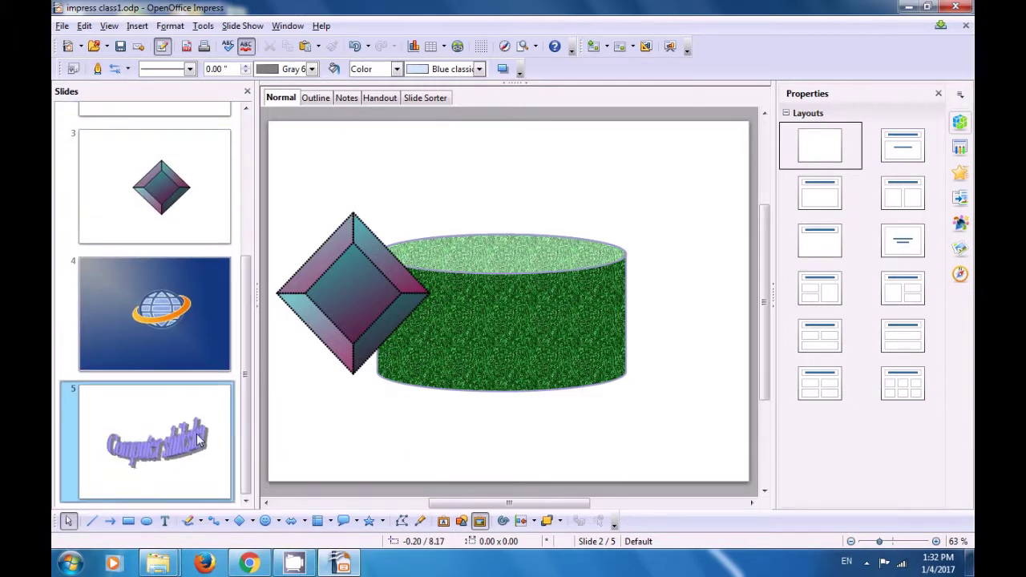
right_click(191, 410)
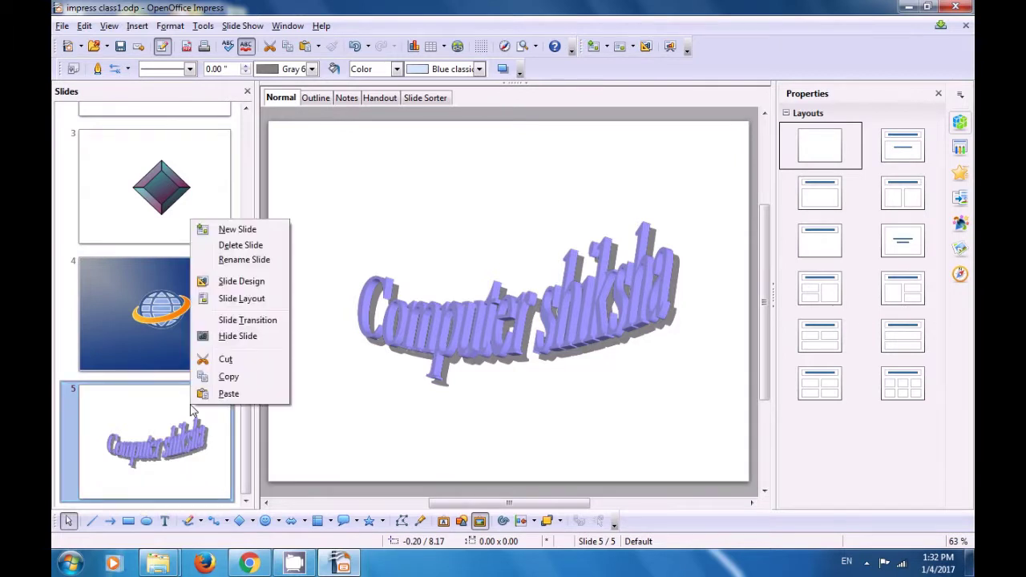
left_click(233, 230)
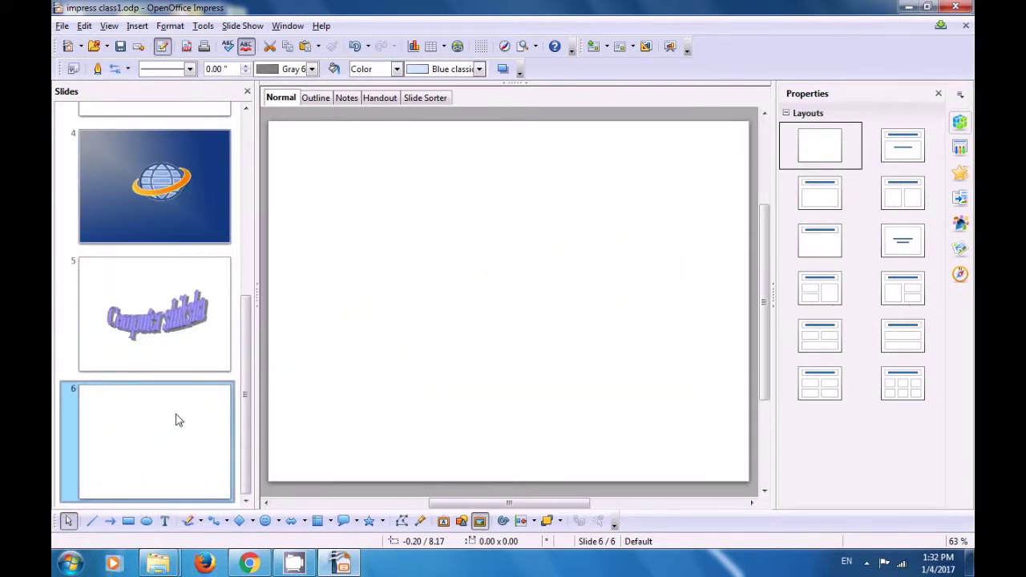
mouse_move(173, 439)
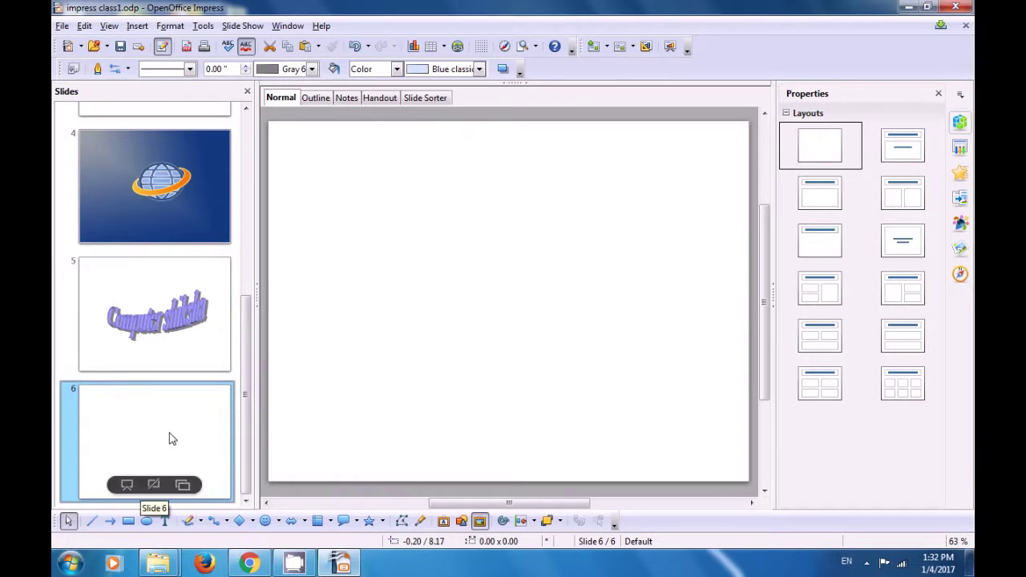
left_click_drag(246, 335, 266, 217)
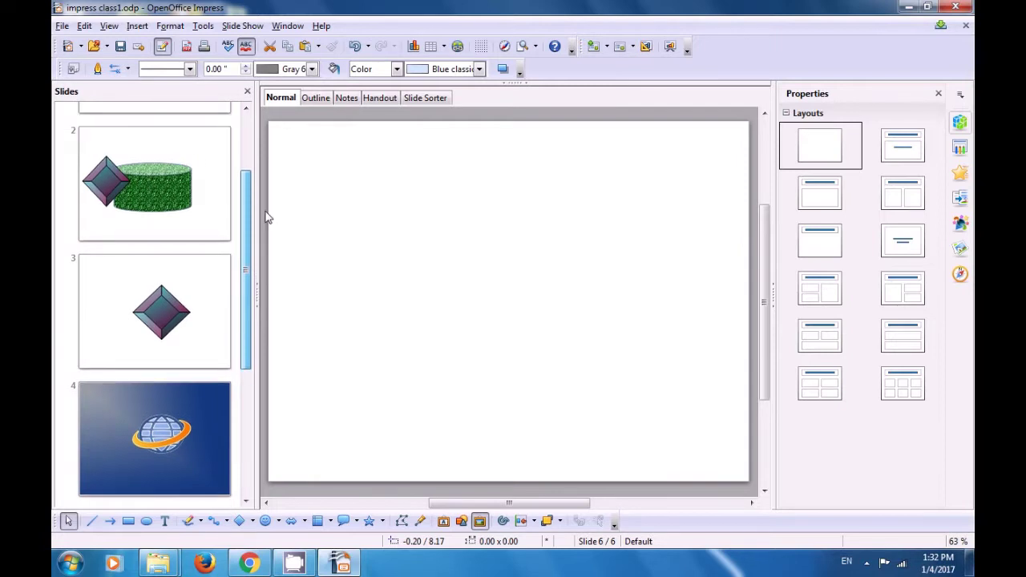
Step: Cut the gradient diamond from slide 2, paste it onto slide 6 and centre it
left_click(183, 199)
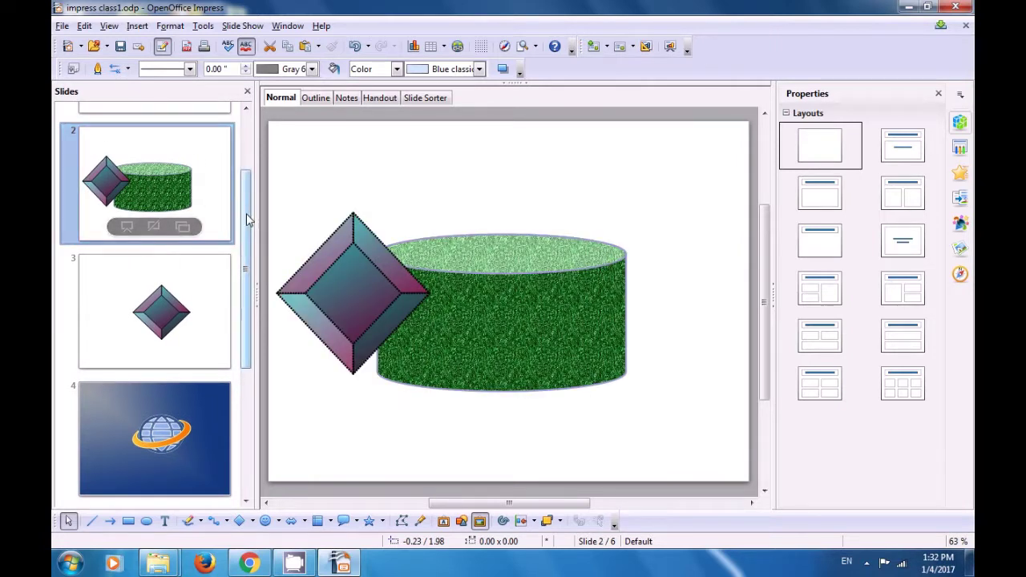
left_click(364, 292)
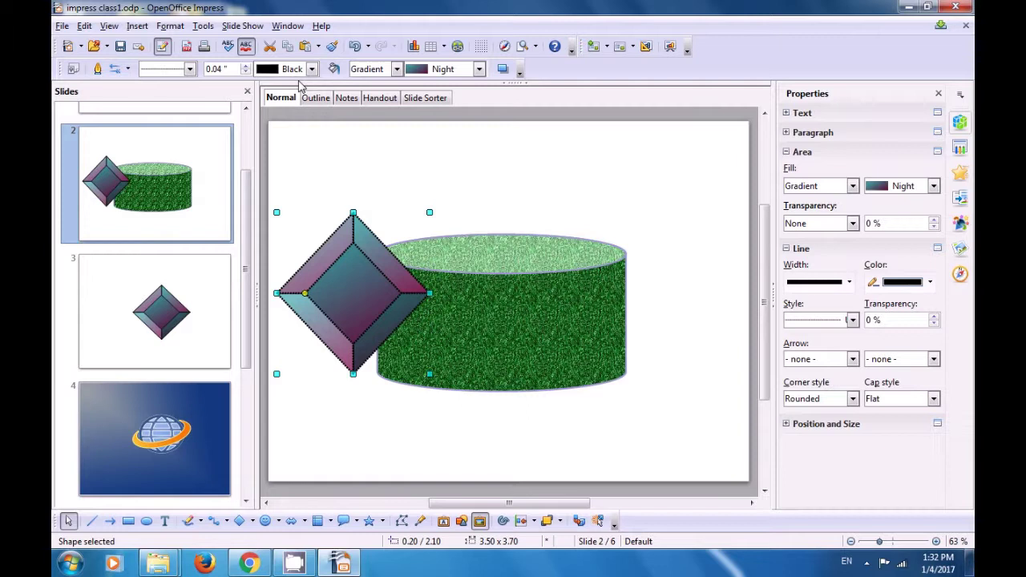
left_click(271, 47)
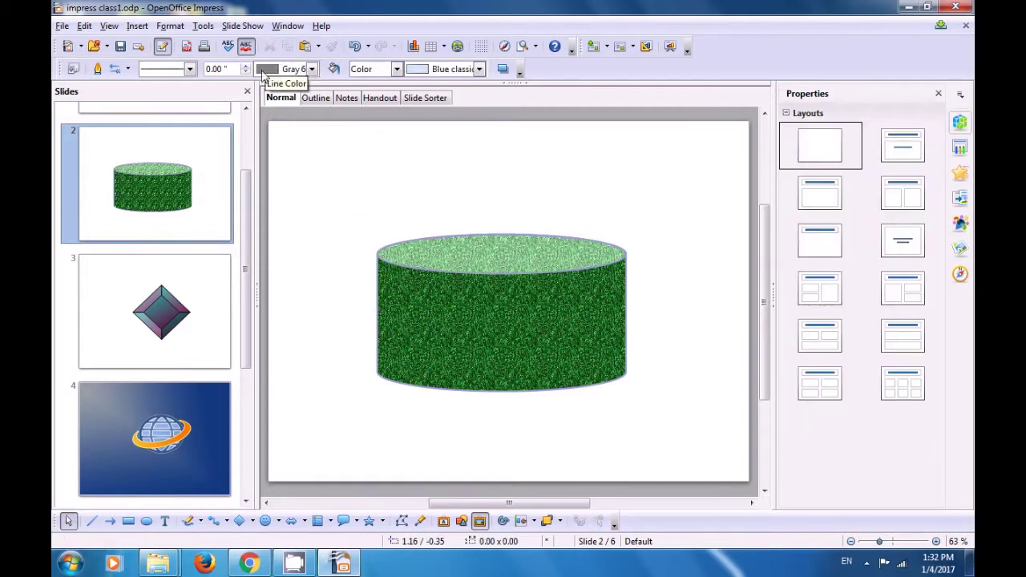
left_click_drag(246, 190, 242, 353)
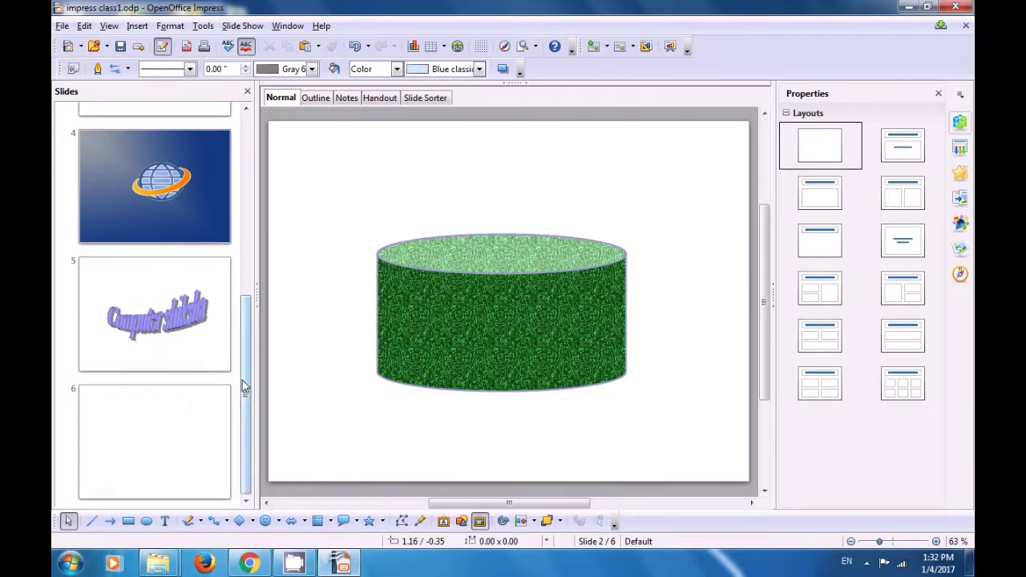
left_click(197, 412)
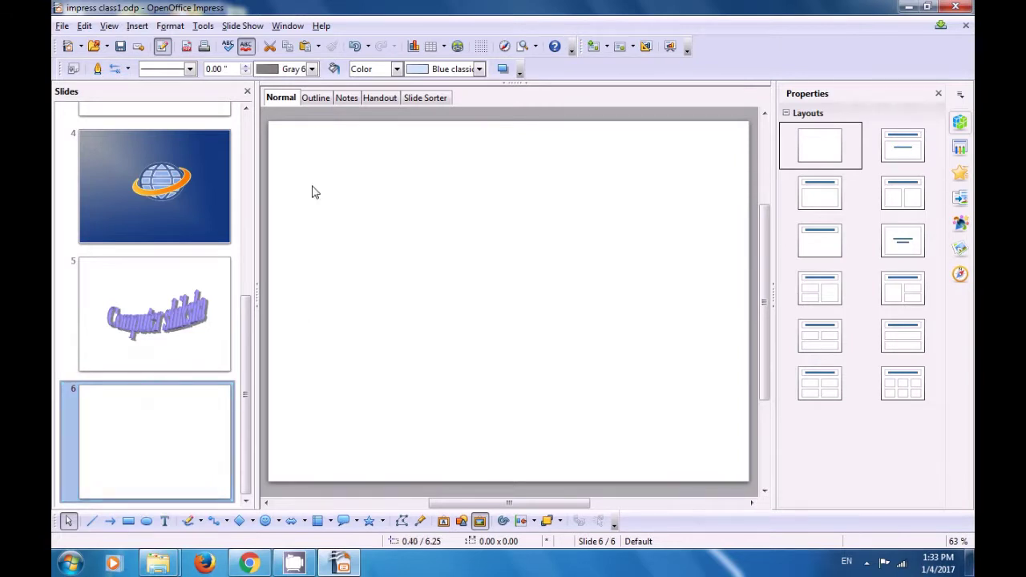
left_click(305, 46)
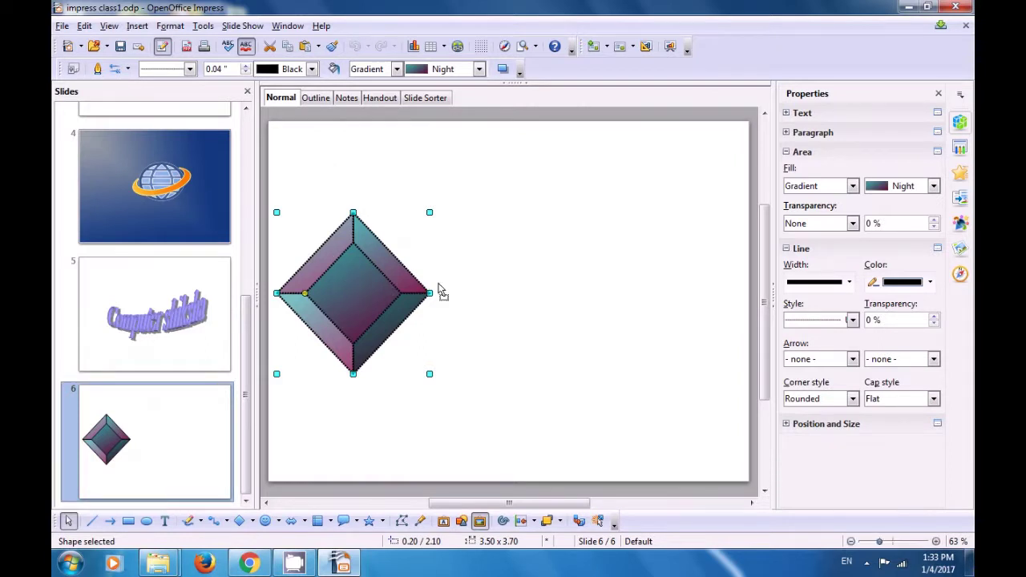
left_click_drag(348, 291, 503, 287)
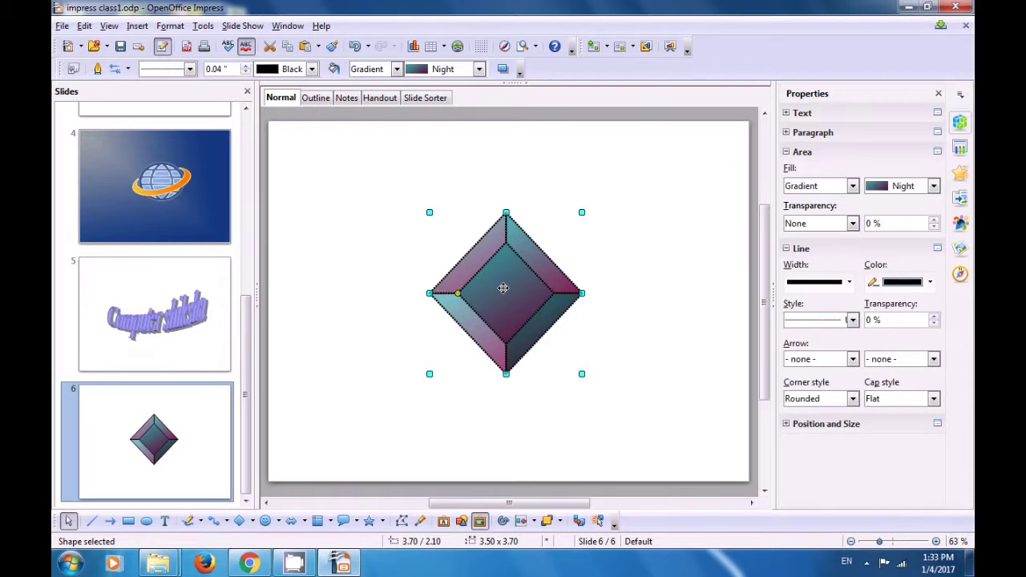
left_click(375, 347)
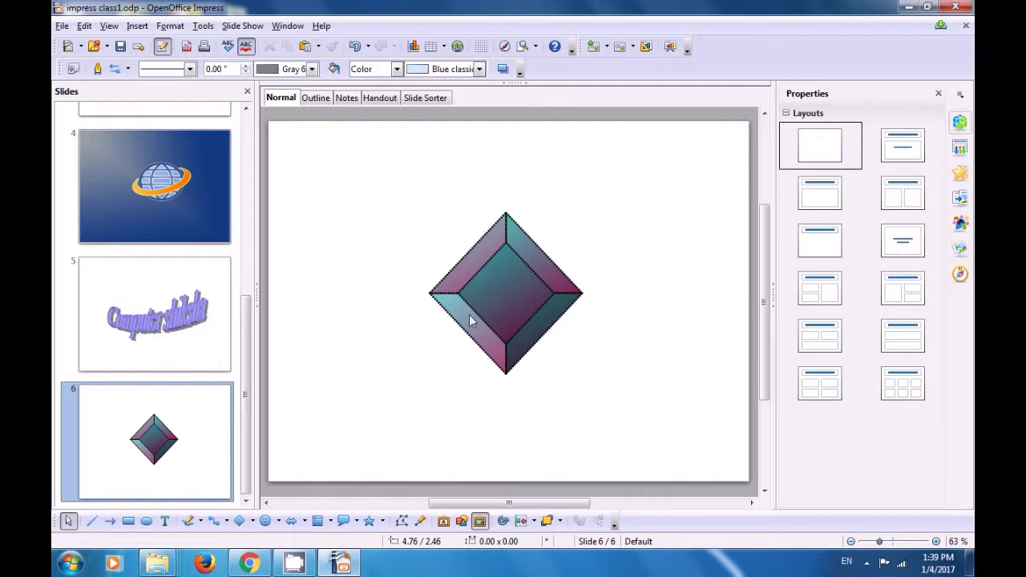
Step: Draw a light-blue smiley face in slide 6's lower left, then select the diamond
left_click(267, 521)
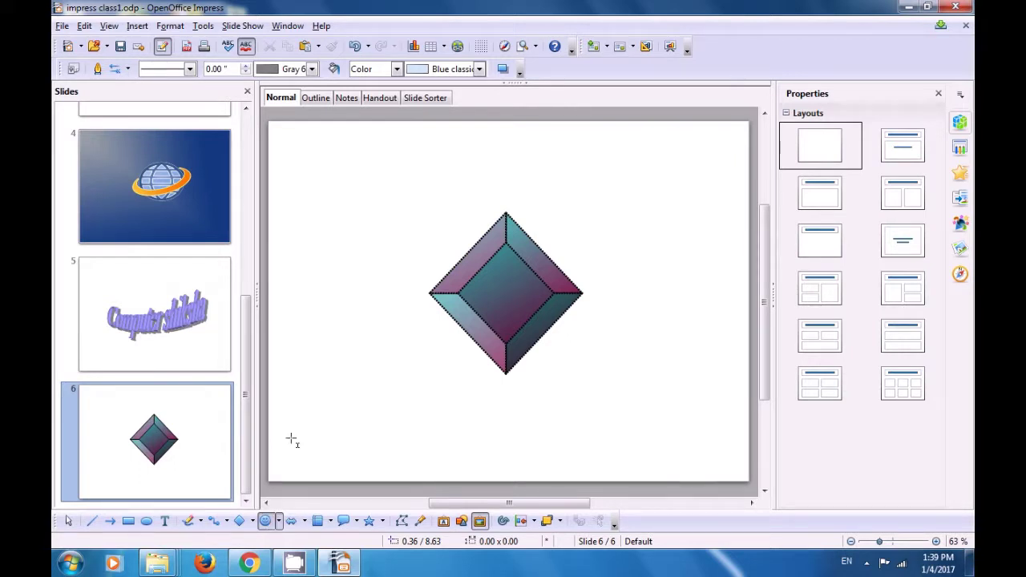
left_click_drag(317, 356, 414, 438)
left_click(470, 412)
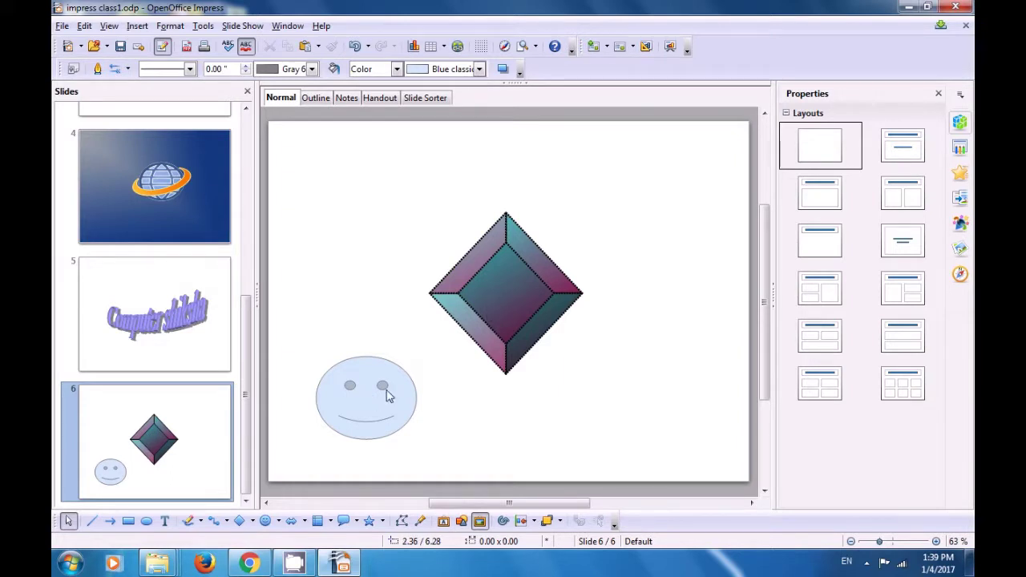
left_click(492, 297)
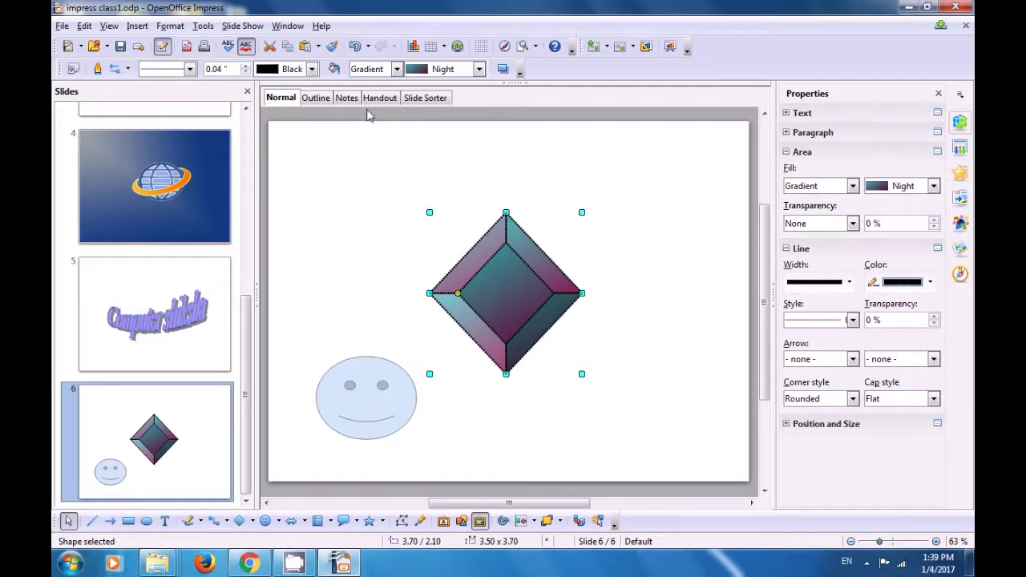
Step: Apply the diamond's Night gradient fill and dotted outline to the smiley face with Clone Formatting
left_click(332, 46)
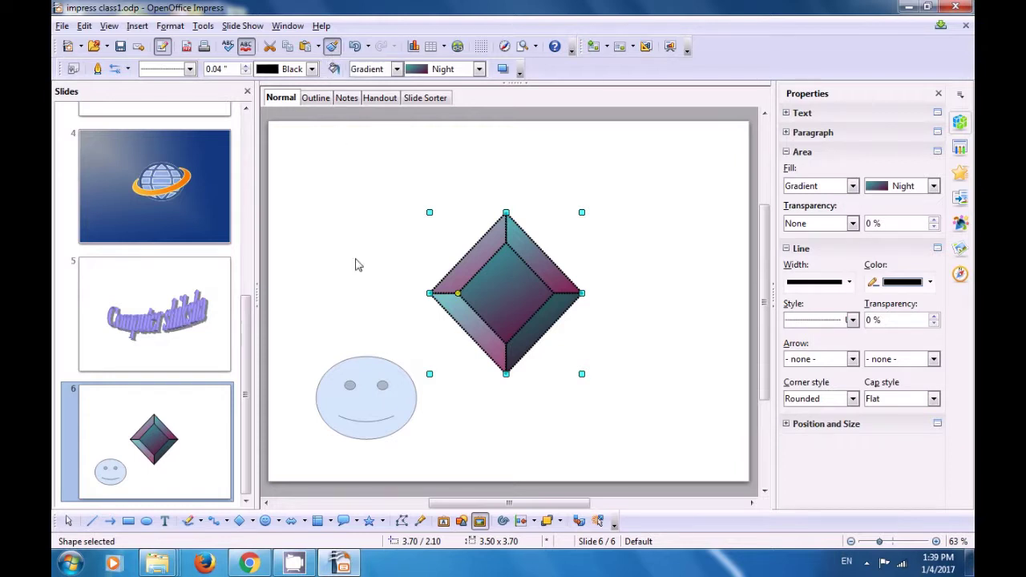
left_click(372, 382)
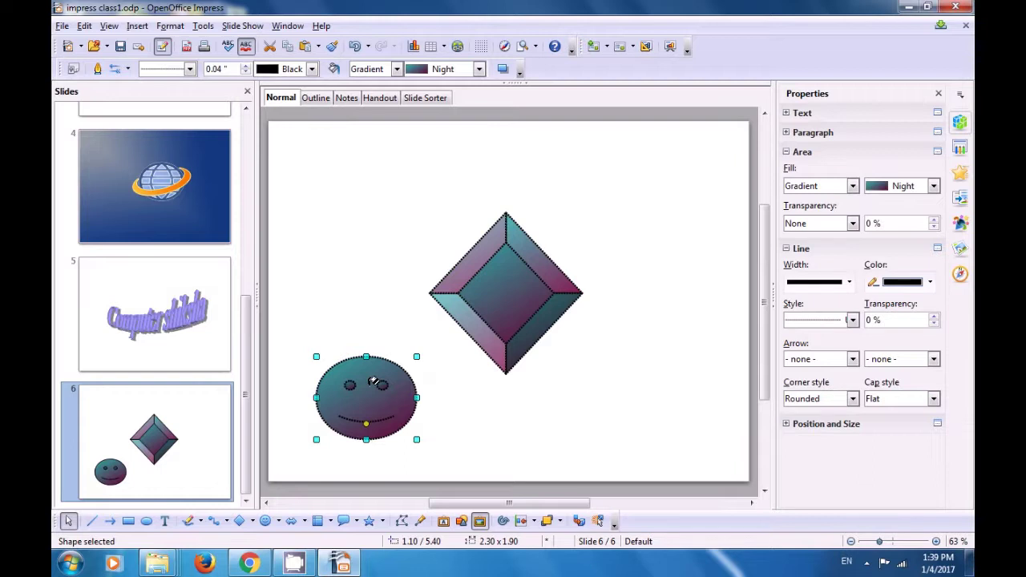
left_click(355, 317)
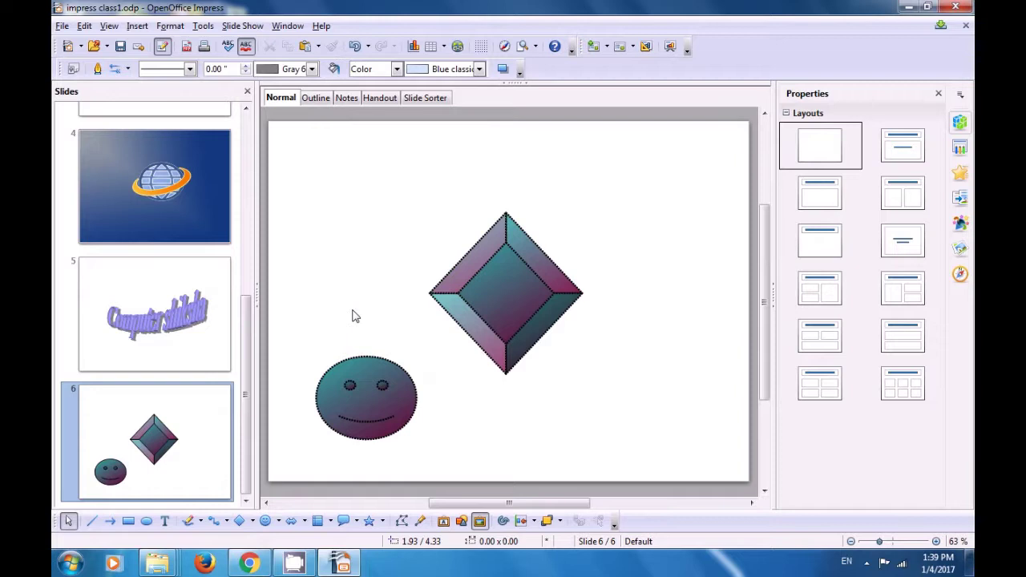
left_click_drag(252, 316, 251, 206)
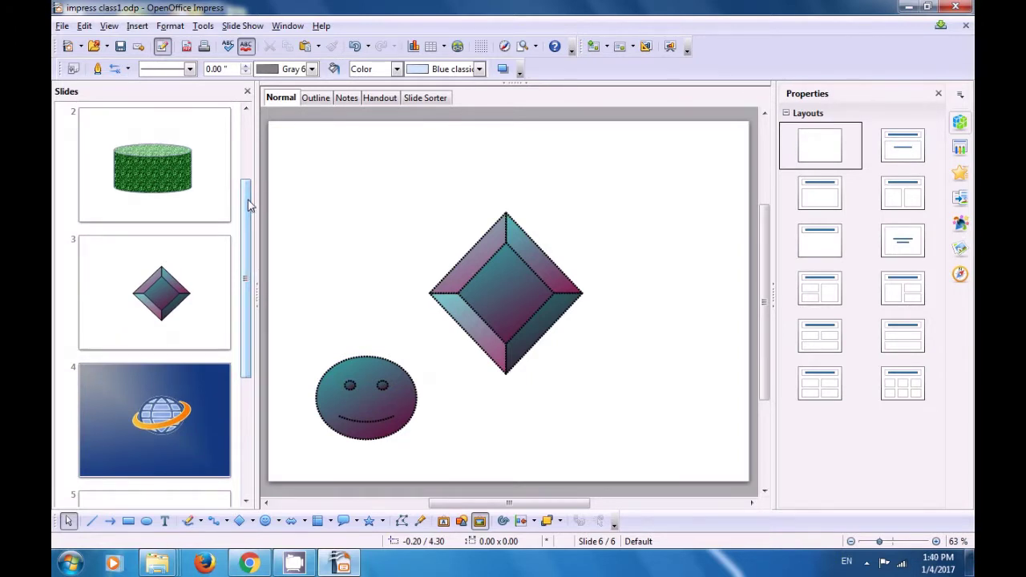
Step: Draw a pale blue circle, about 2.00 × 2.00, below-left of the cylinder on slide 2
left_click(182, 189)
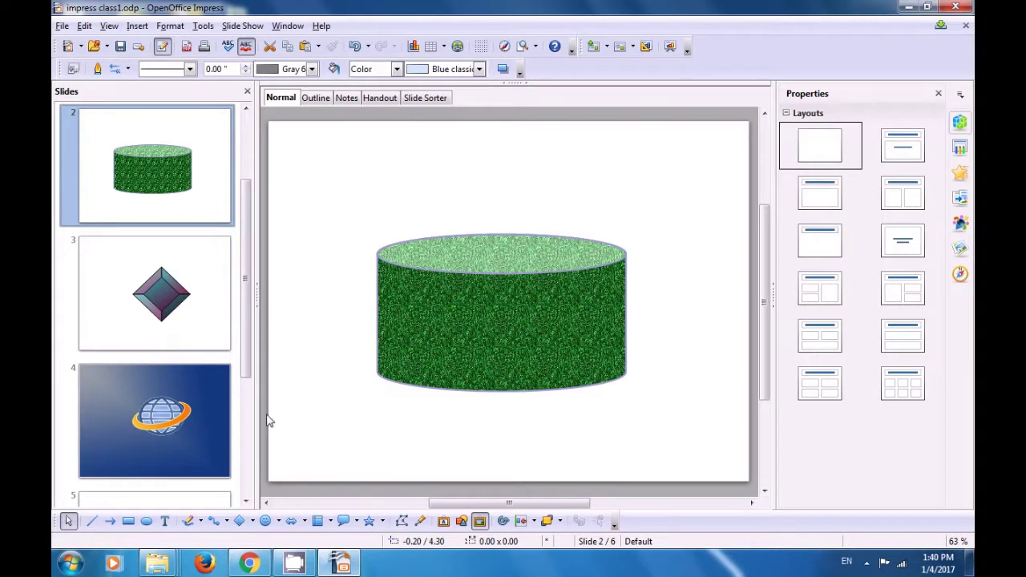
left_click(251, 521)
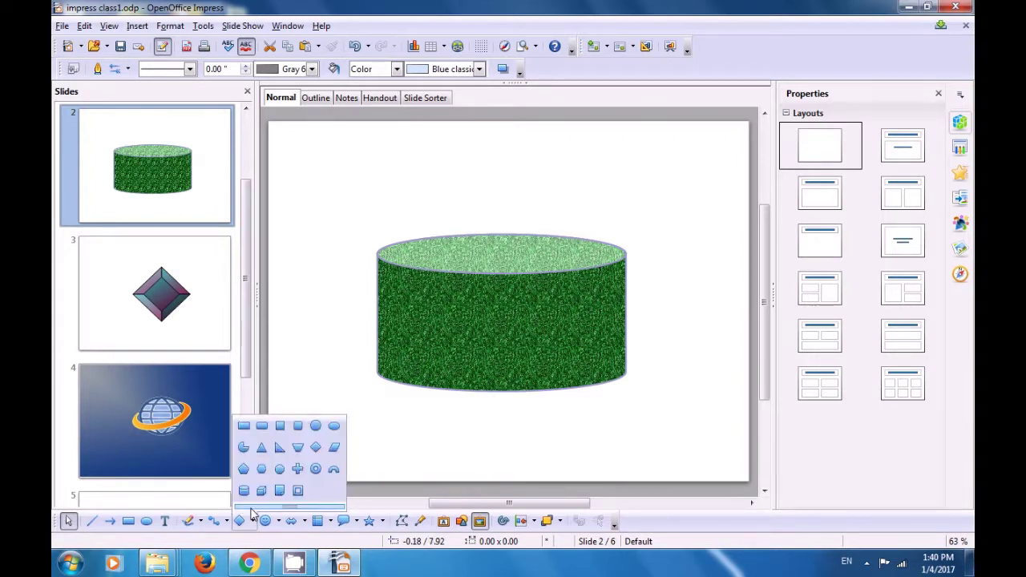
left_click(315, 426)
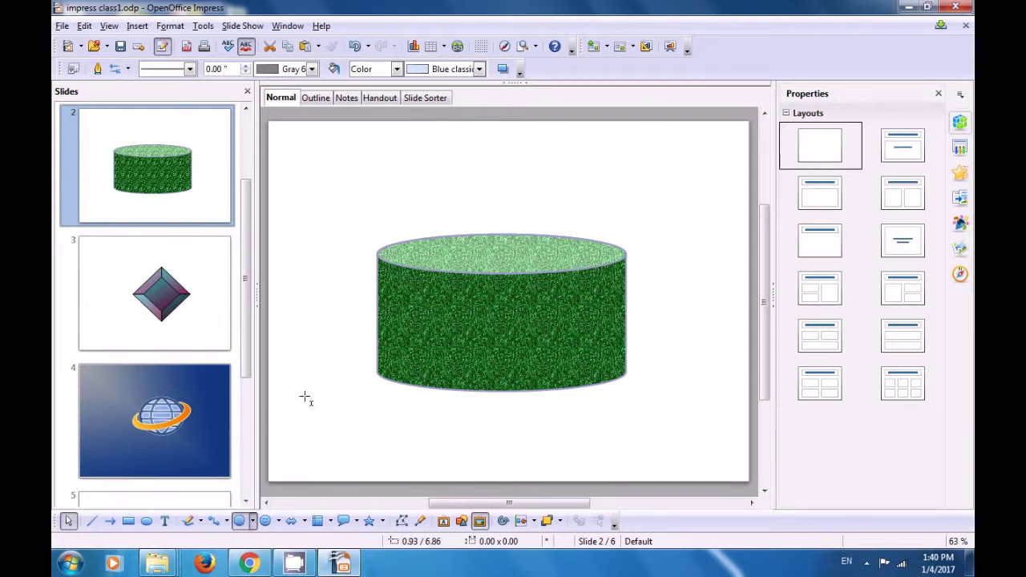
left_click_drag(301, 380, 386, 422)
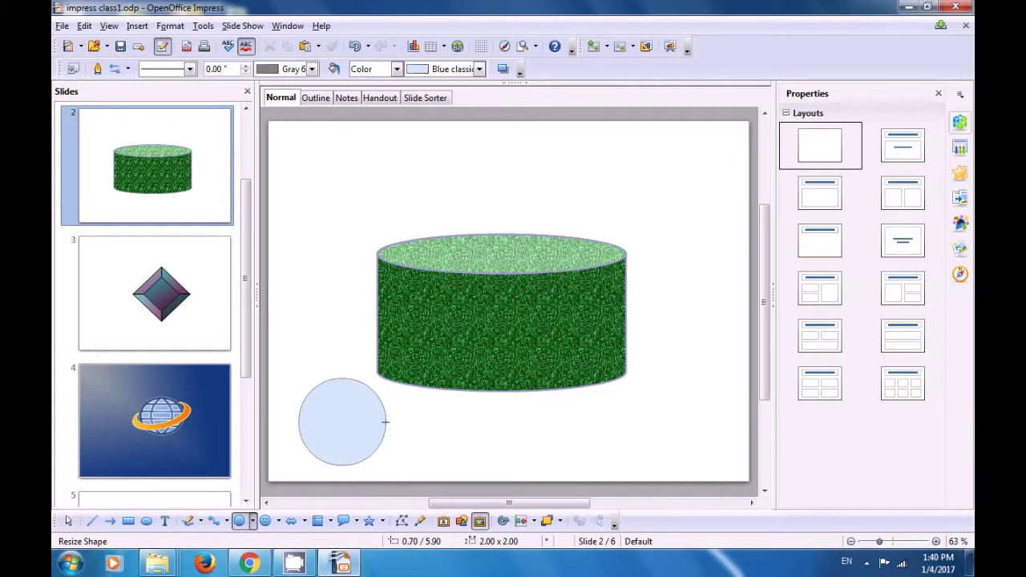
left_click(427, 420)
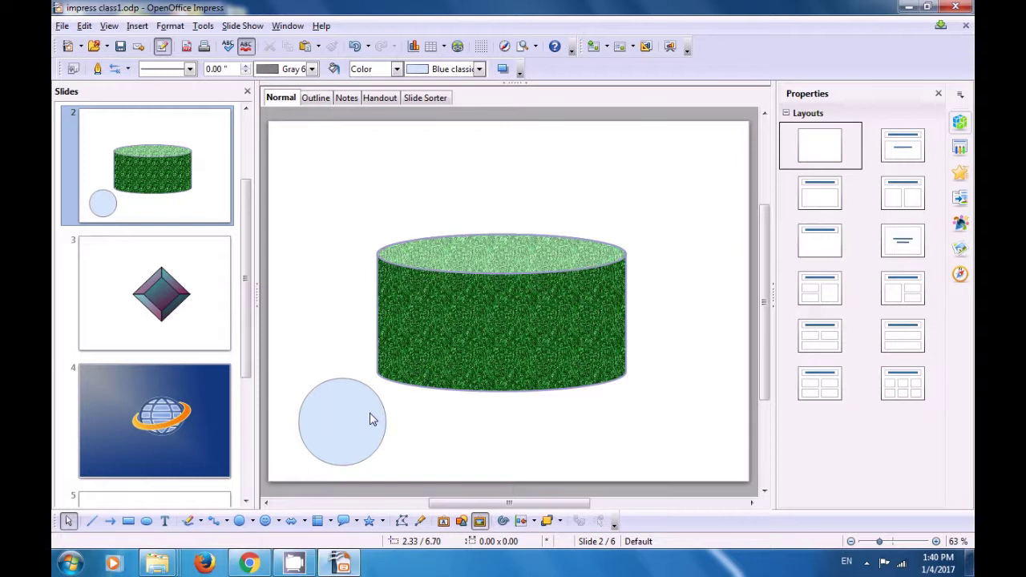
Step: Clone the cylinder's green Artificial Turf bitmap fill and outline onto the circle
left_click(413, 355)
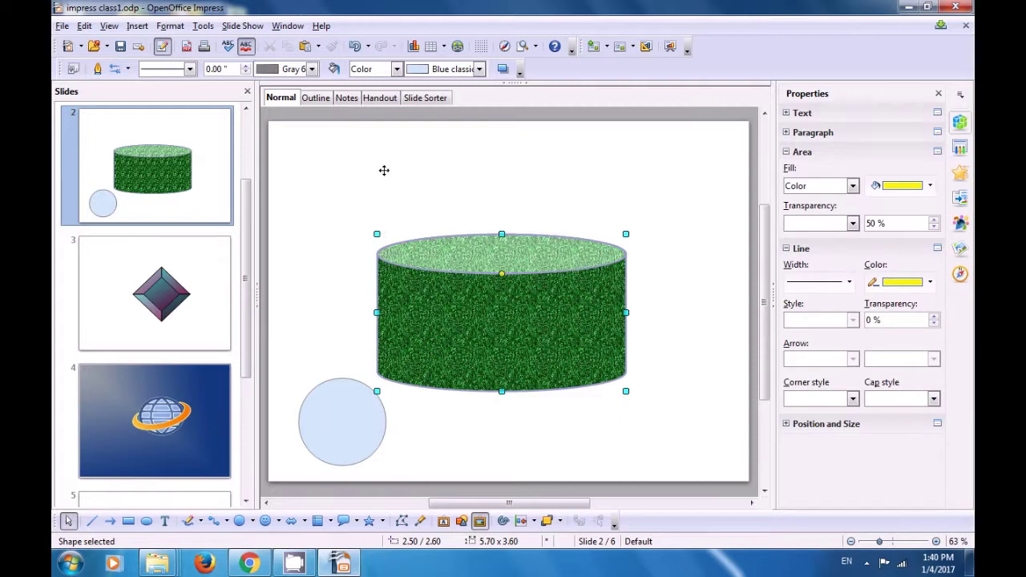
left_click(331, 51)
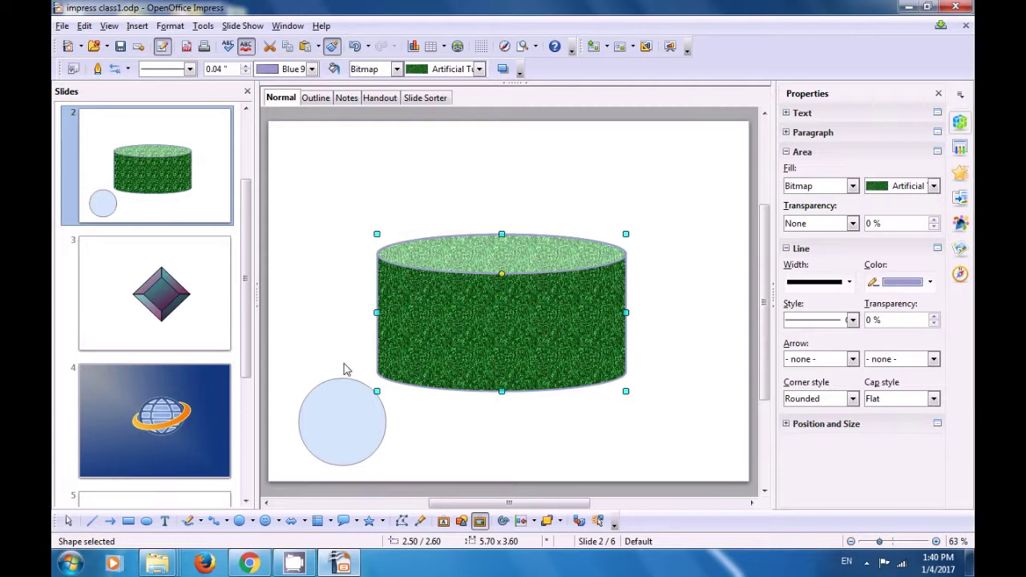
left_click(353, 397)
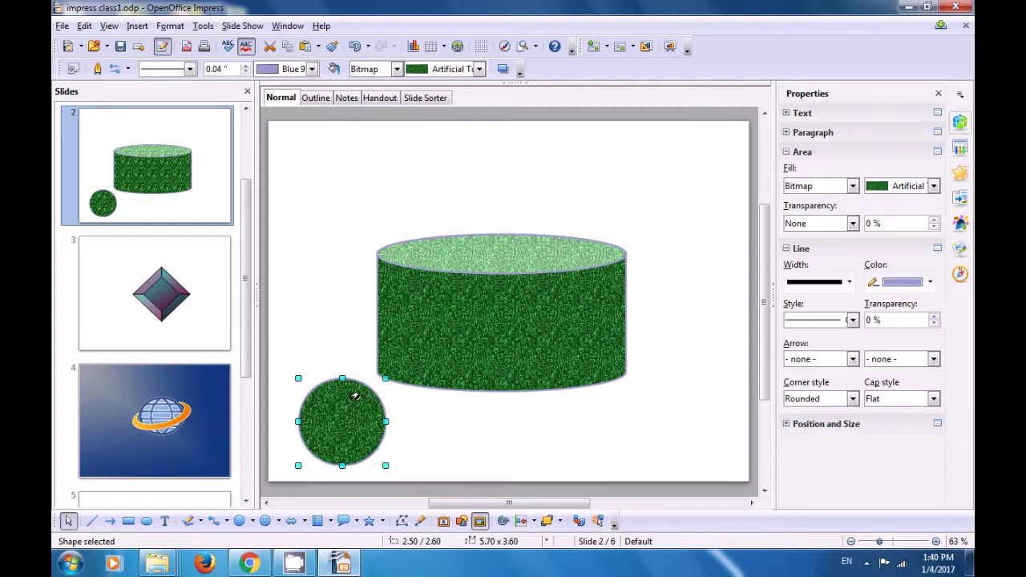
left_click(337, 323)
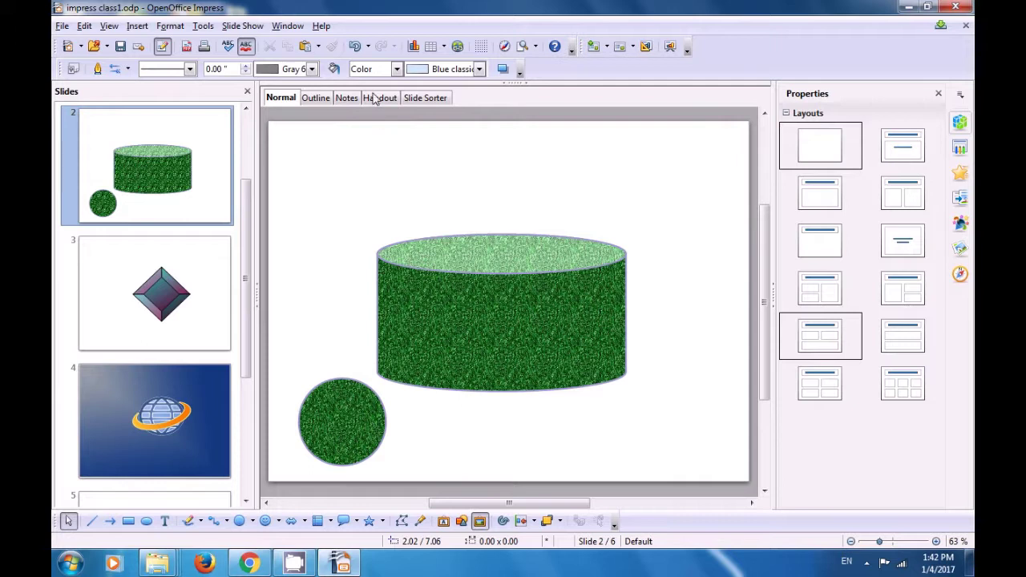
Step: Undo the circle's green fill and then its insertion on slide 2
left_click(355, 47)
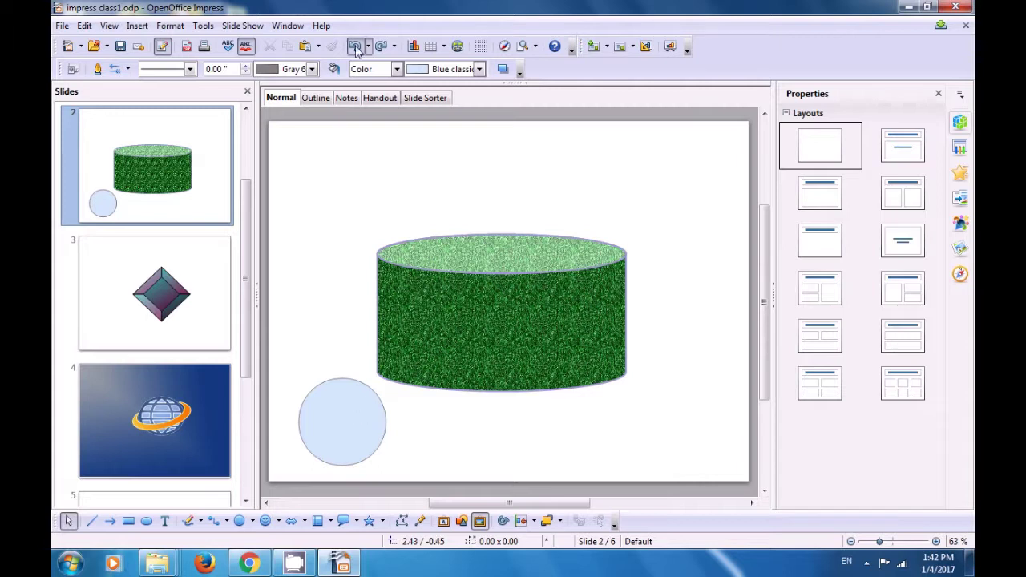
left_click(355, 46)
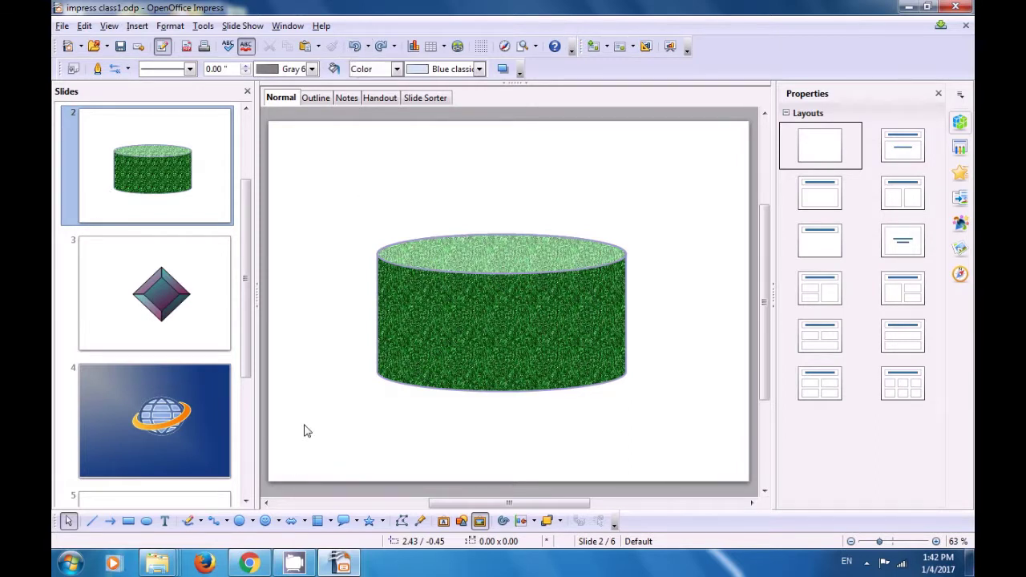
left_click_drag(244, 368, 246, 490)
Step: Undo the smiley's gradient fill and its insertion, removing it from slide 6
left_click(179, 470)
left_click(297, 400)
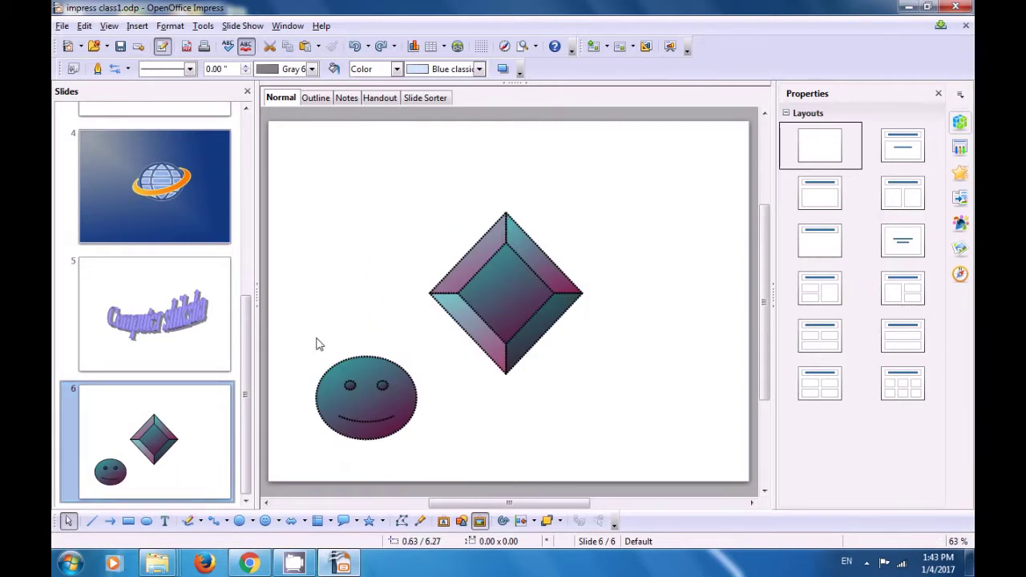
left_click(357, 47)
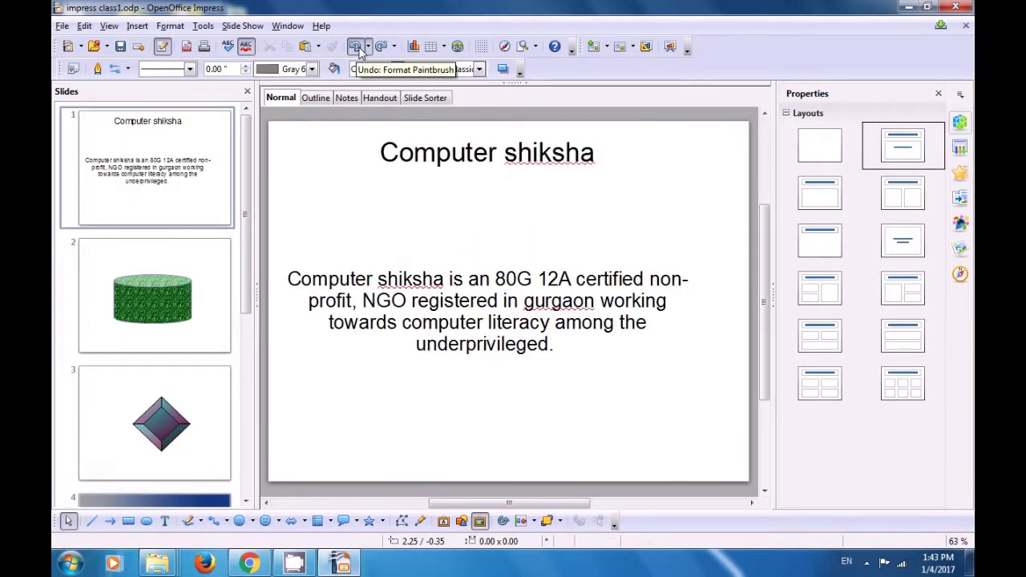
left_click_drag(245, 293, 262, 498)
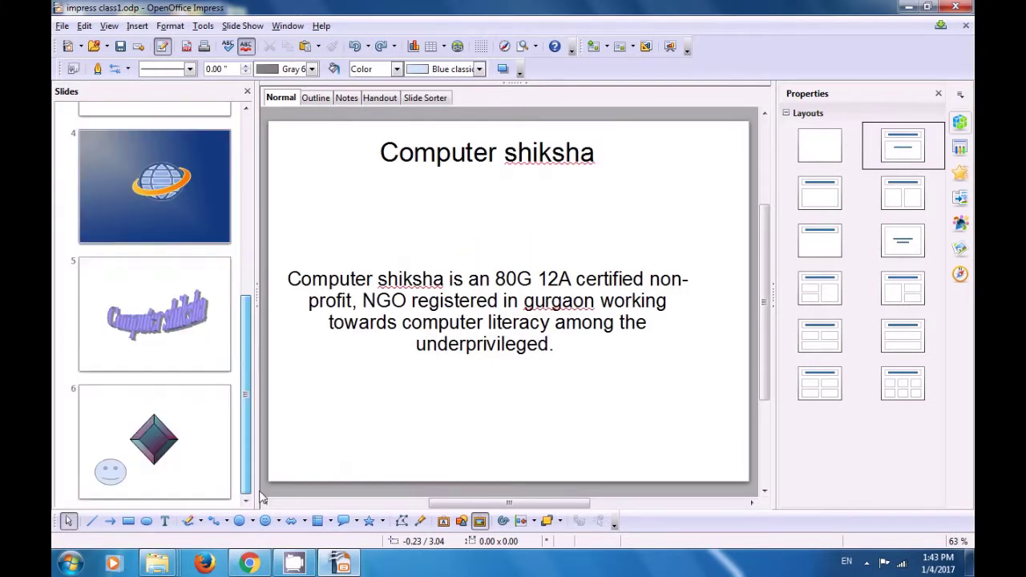
left_click(184, 463)
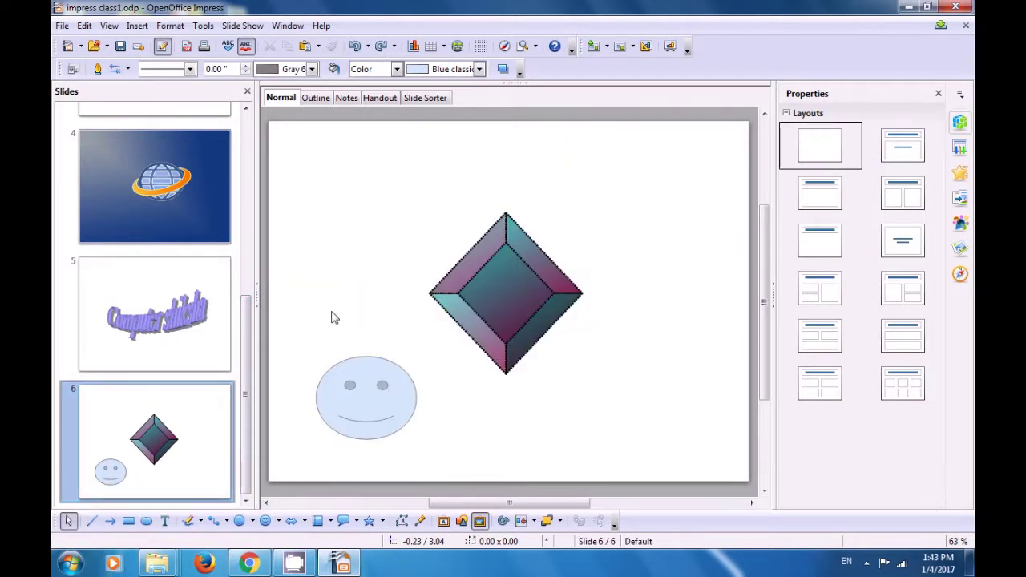
left_click(355, 46)
left_click(355, 47)
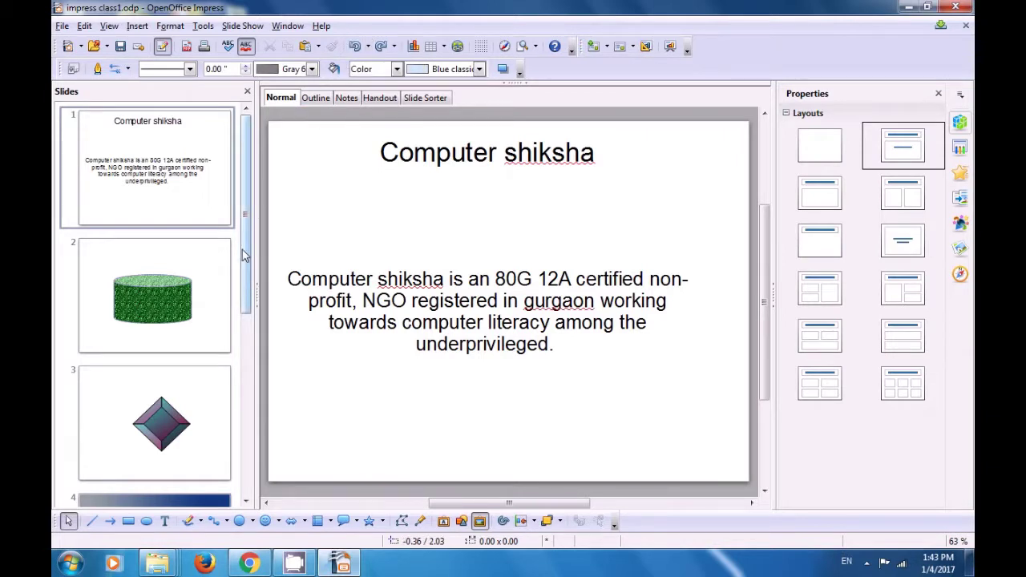
scroll(230, 356, "down", 3)
scroll(228, 401, "down", 3)
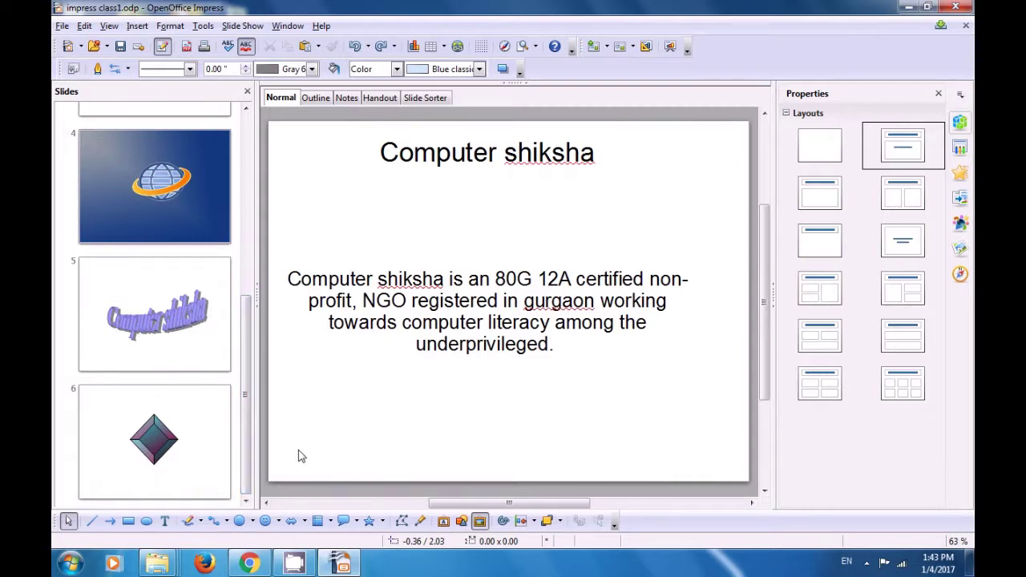
Step: Redo the smiley shape and its gradient fill on slide 6
left_click(383, 47)
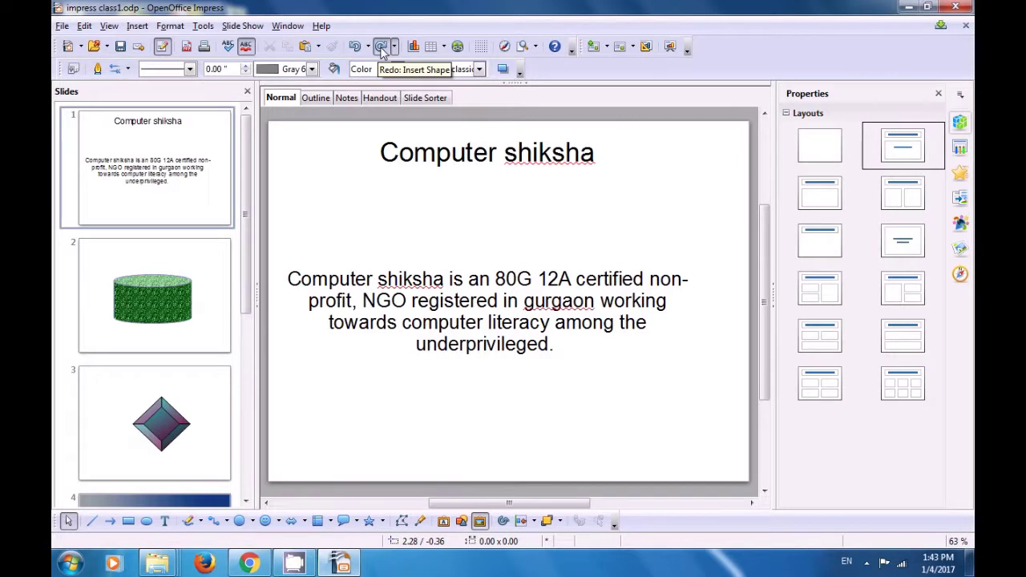
left_click_drag(245, 274, 244, 453)
left_click(155, 457)
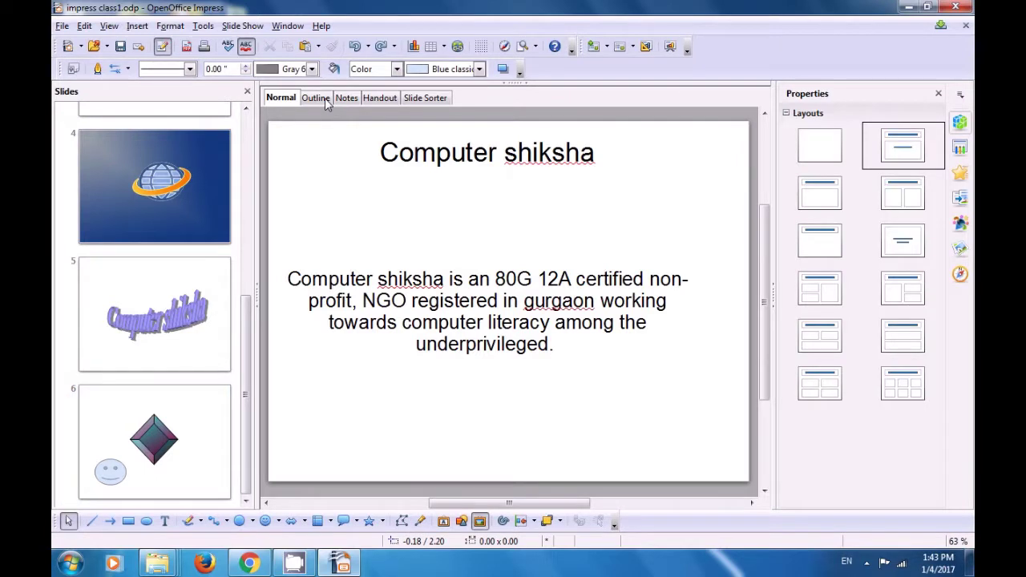
left_click(383, 47)
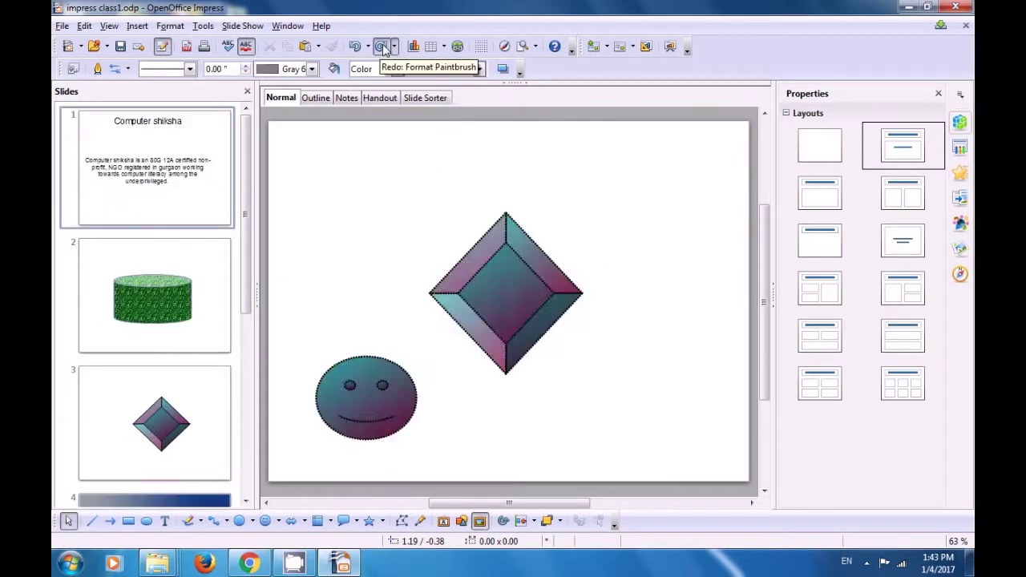
Step: Redo slide 2's circle with its green textured fill, then select 'Computer shiksha is an' on slide 1
left_click_drag(249, 252, 245, 414)
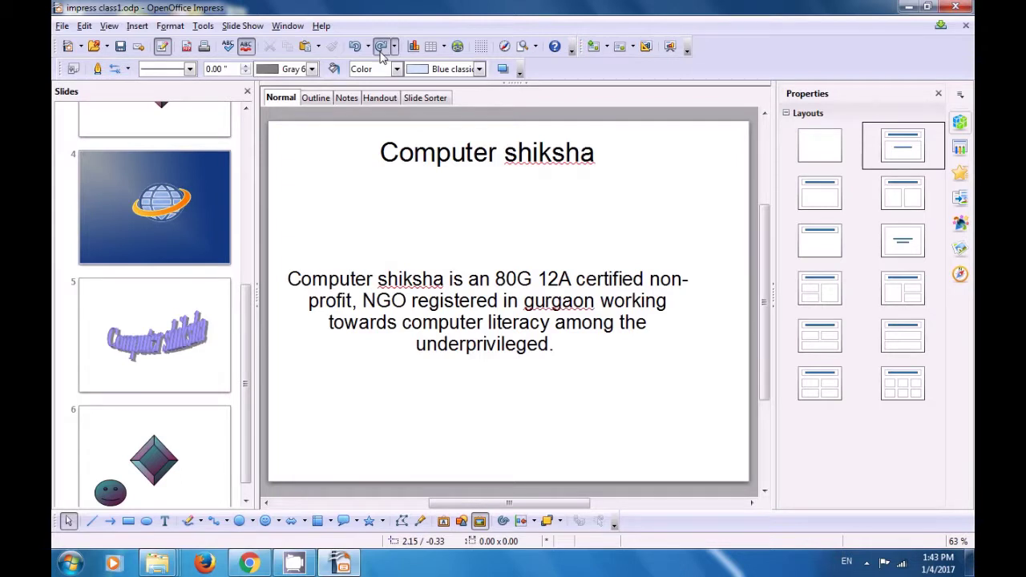
left_click(382, 49)
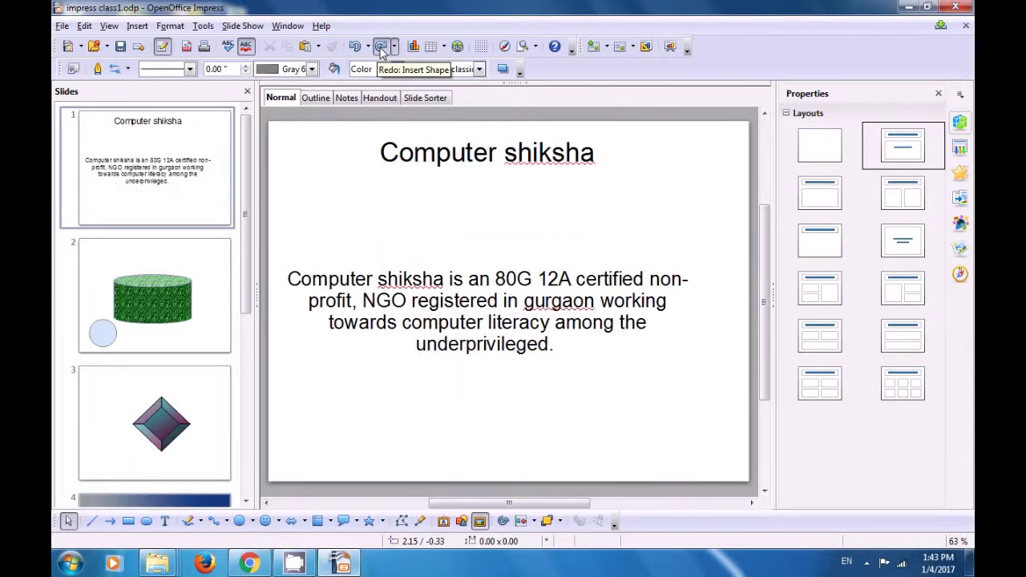
left_click(382, 48)
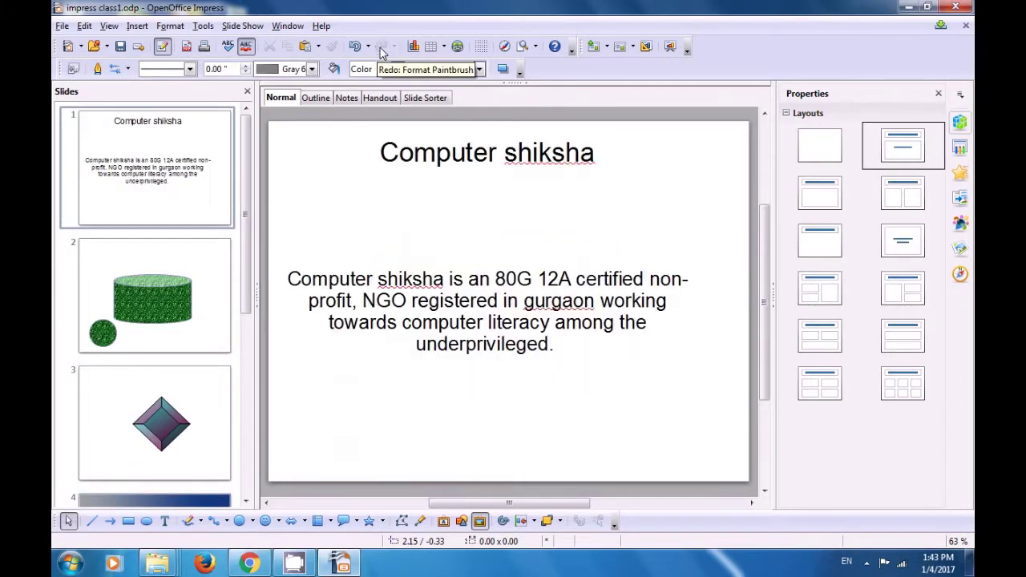
left_click(189, 285)
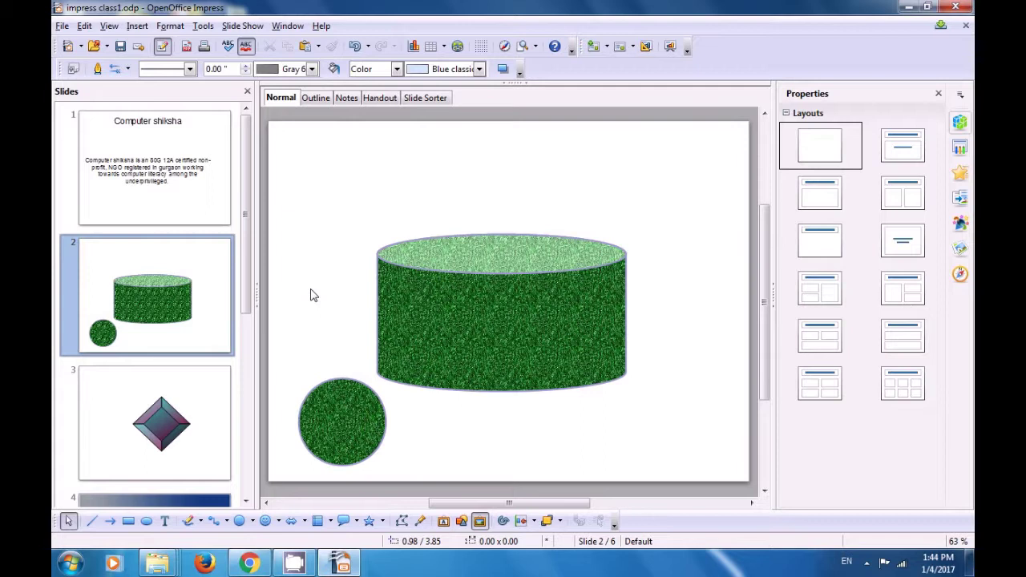
left_click(170, 197)
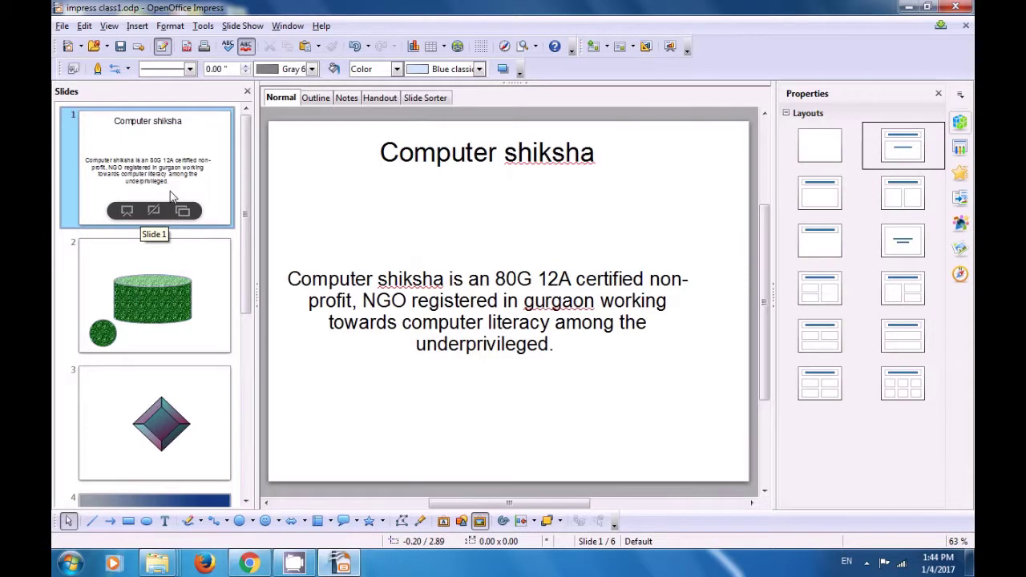
left_click(289, 279)
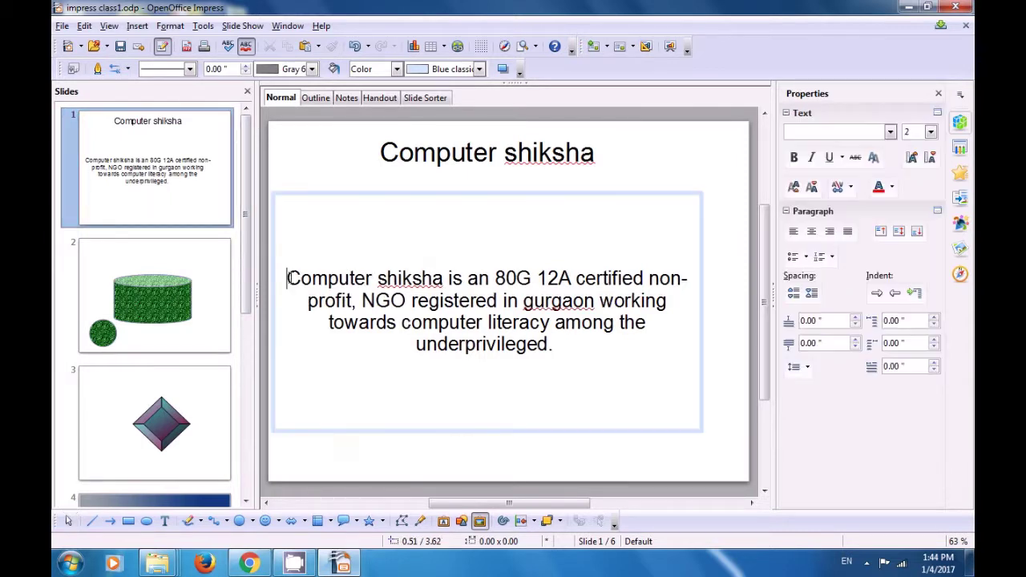
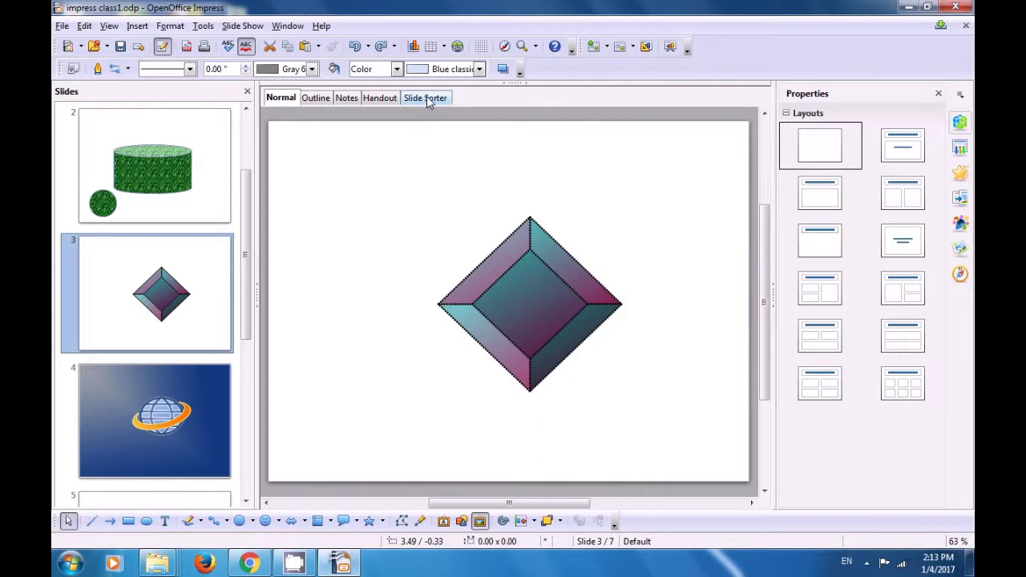
Step: Via Customize Toolbar, hide New, Open, Save, Document as E-mail and Export Directly as PDF from Standard
left_click(572, 49)
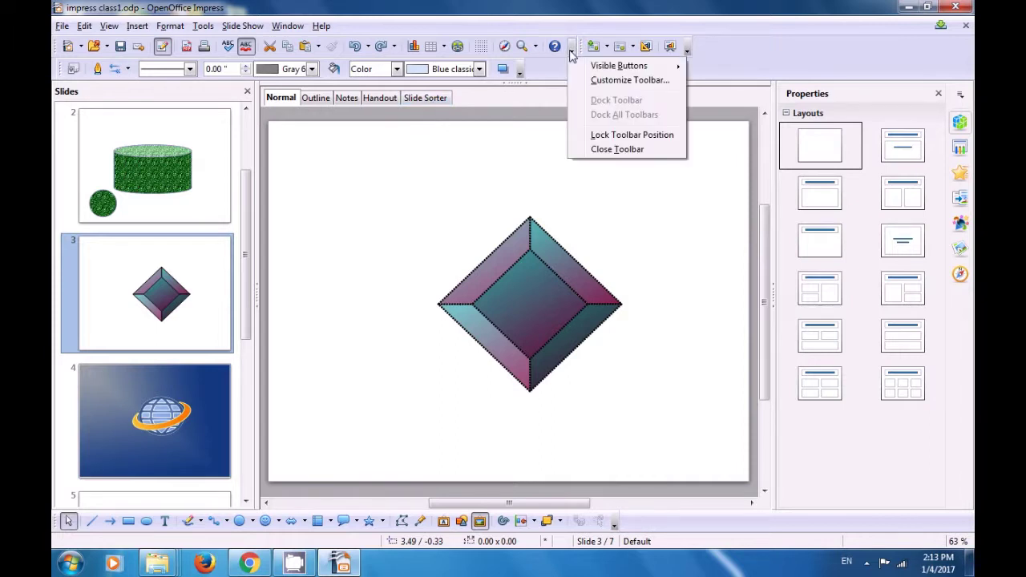
left_click(597, 82)
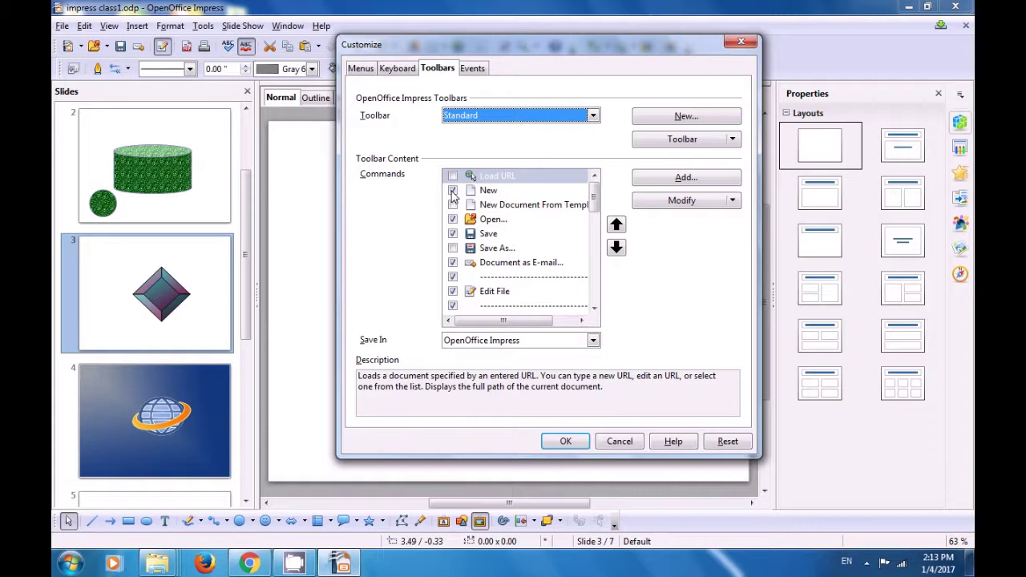
left_click(453, 191)
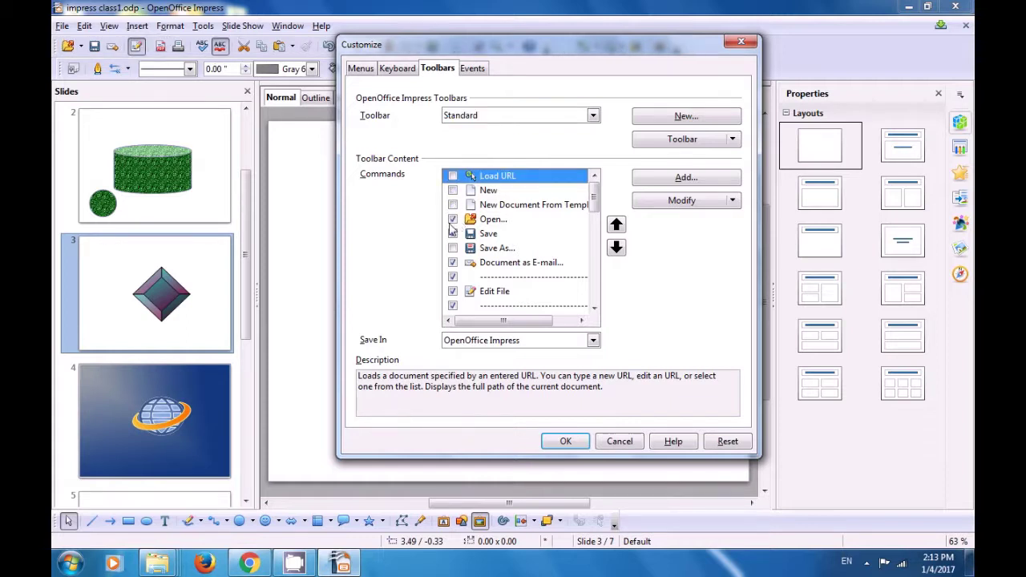
left_click(451, 223)
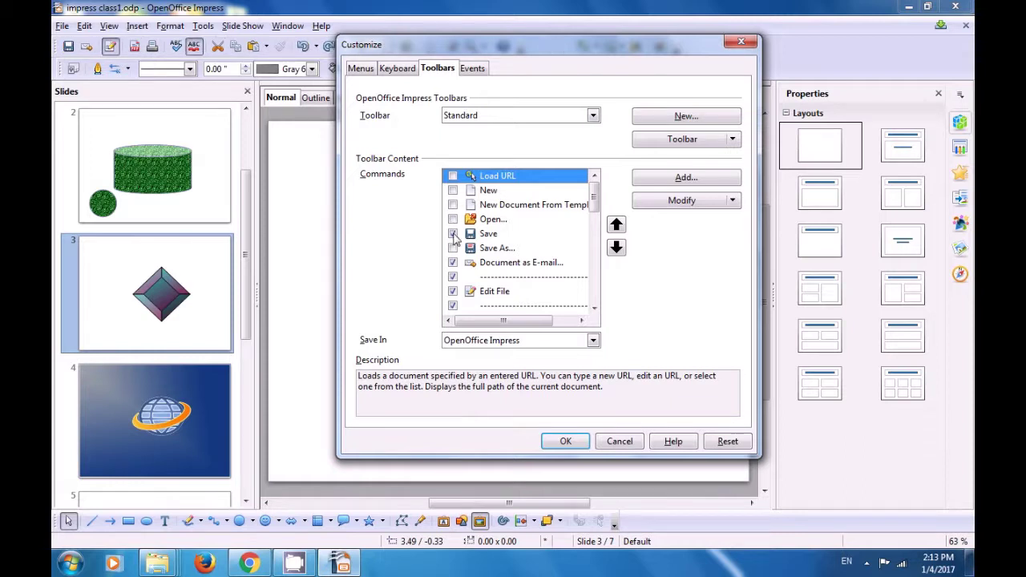
left_click(454, 234)
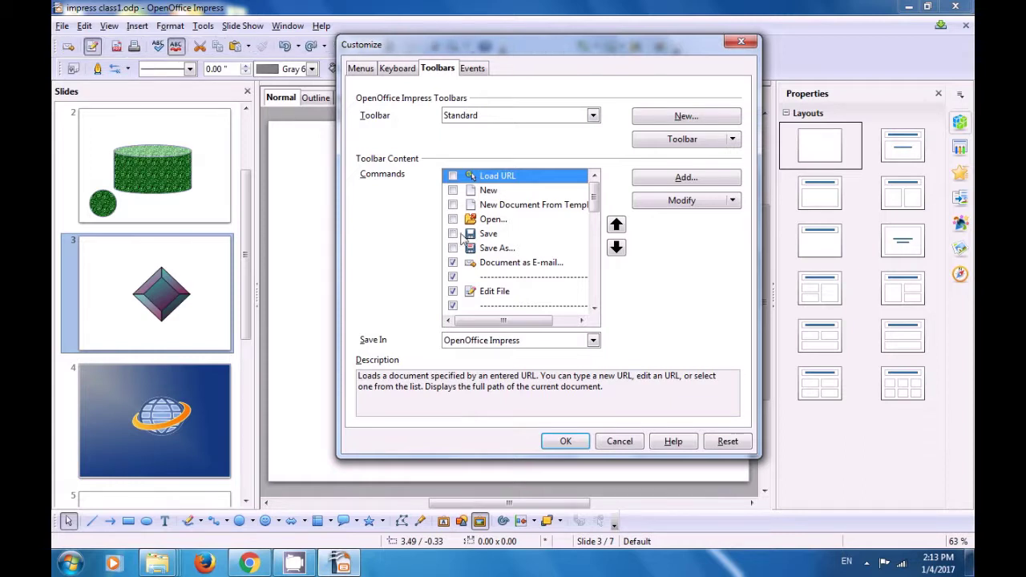
left_click(454, 264)
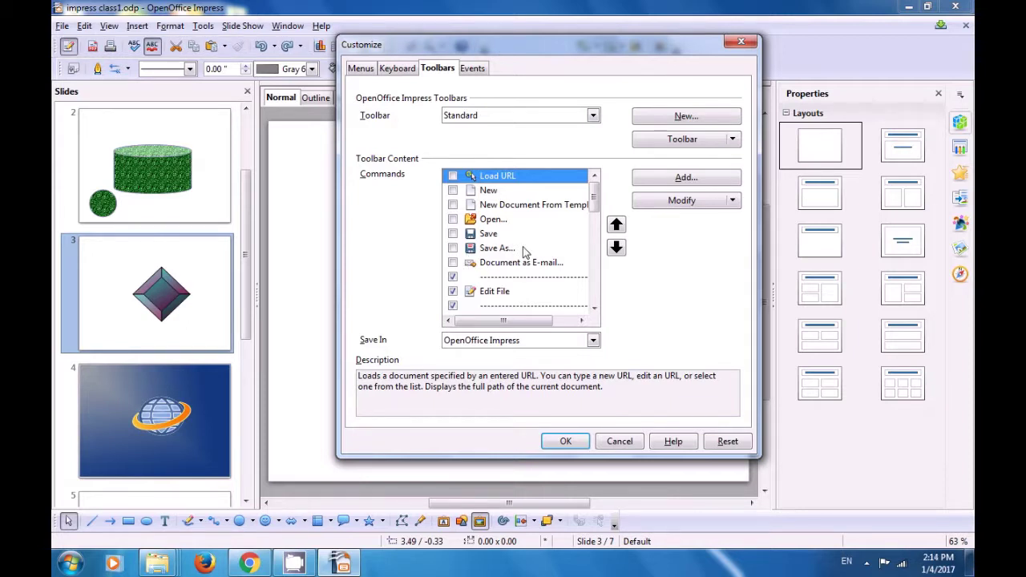
left_click_drag(593, 210, 590, 240)
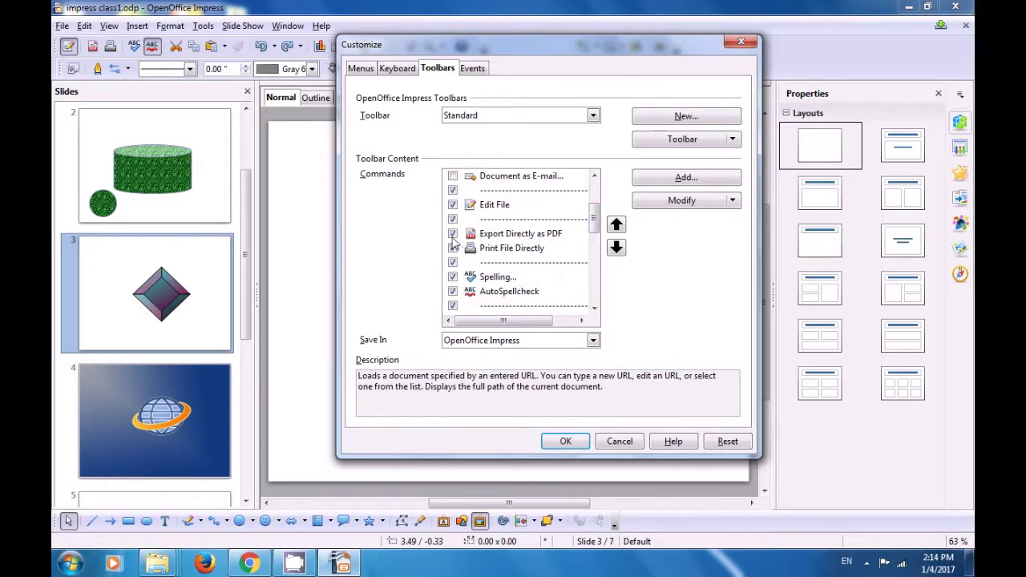
left_click(453, 234)
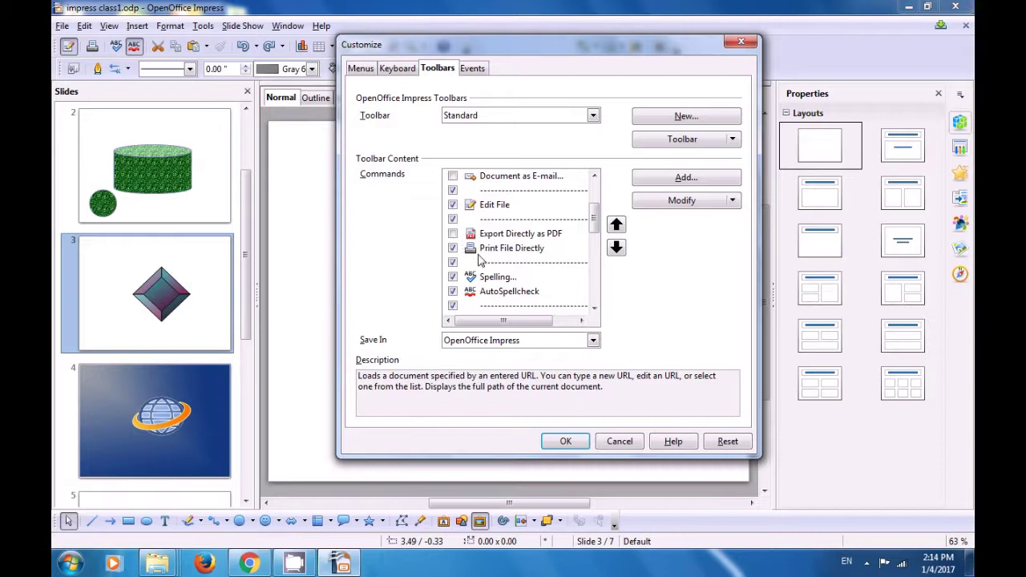
left_click(579, 442)
left_click(571, 442)
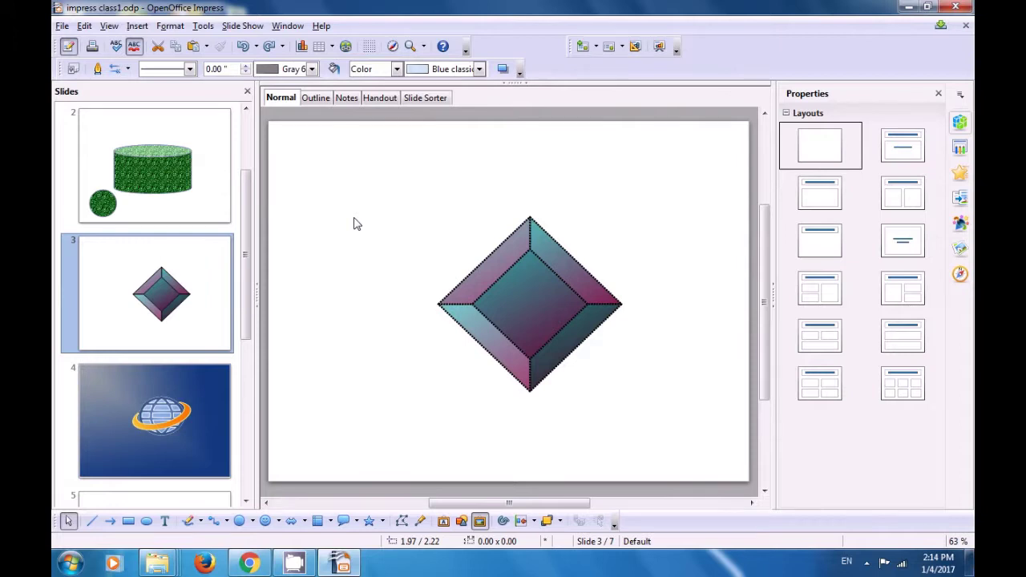
Step: Re-tick New, Open, Save, Document as E-mail and Export Directly as PDF in Standard toolbar customization
left_click(465, 51)
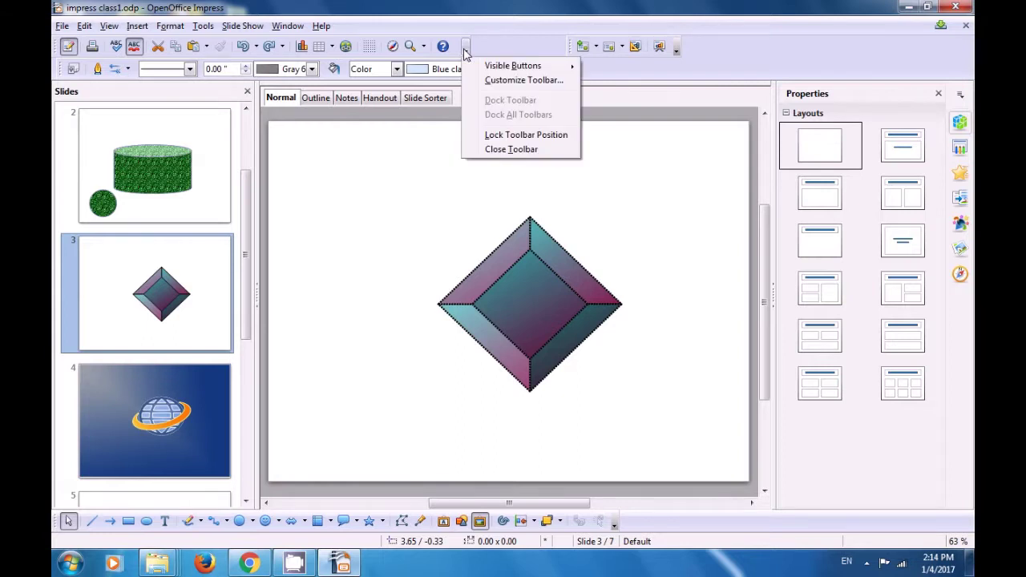
left_click(497, 81)
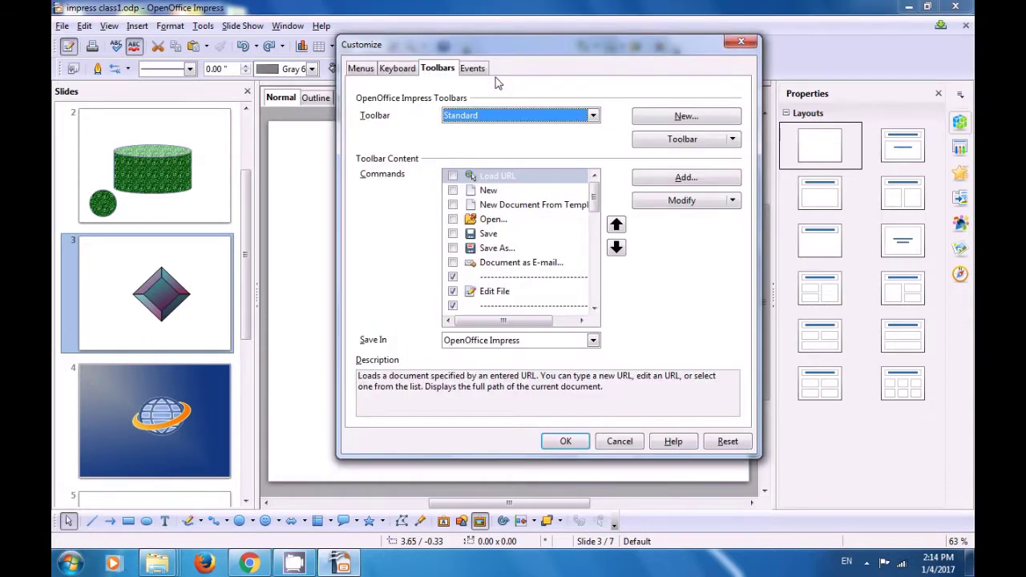
left_click(453, 192)
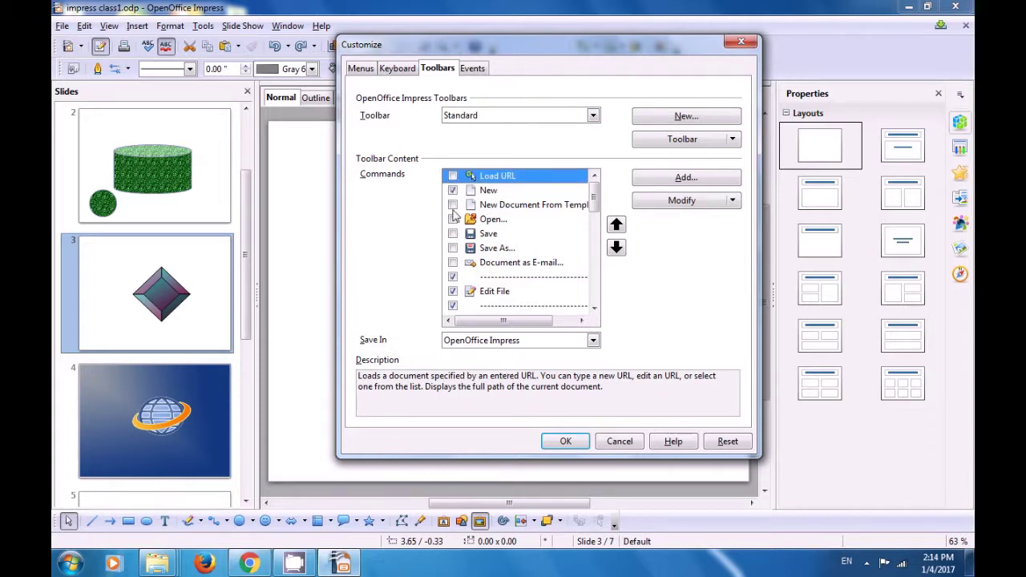
left_click(453, 219)
left_click(454, 234)
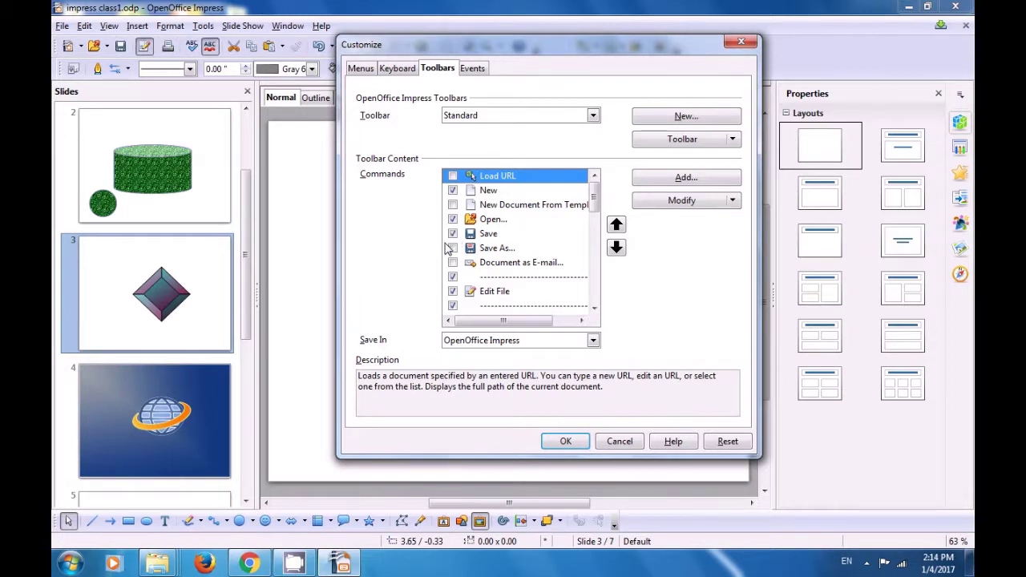
left_click(454, 264)
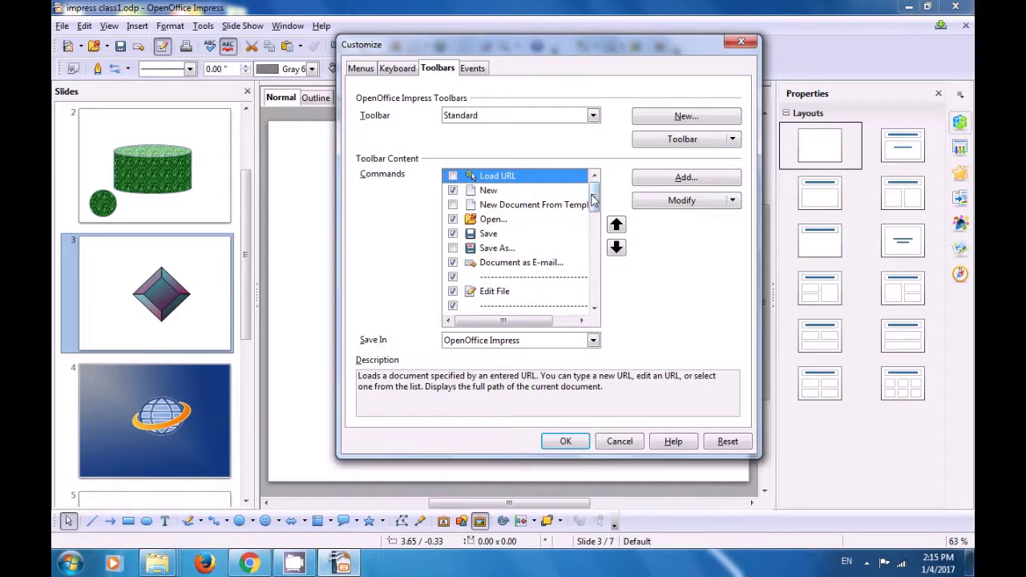
left_click_drag(593, 199, 592, 228)
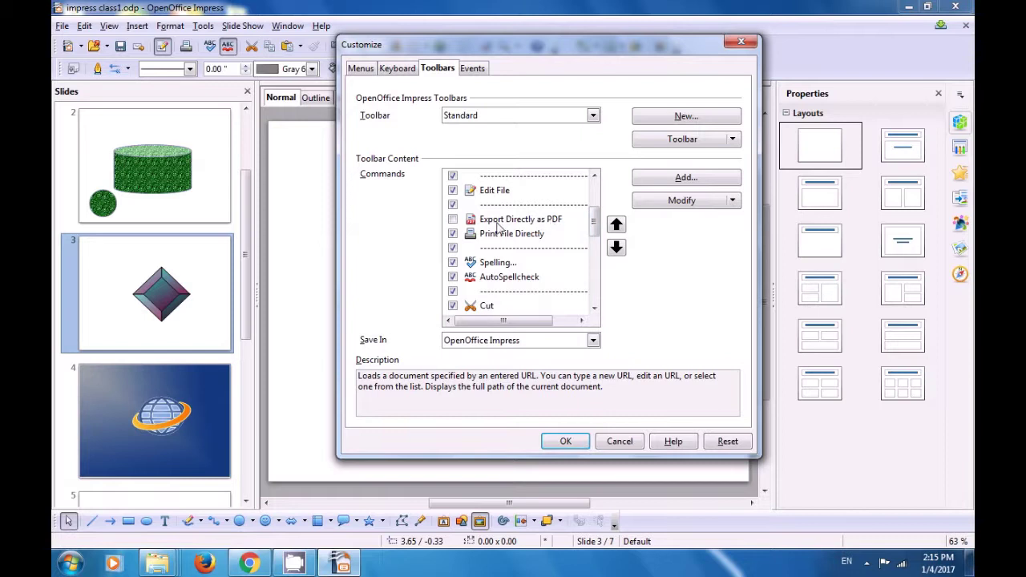
left_click(453, 220)
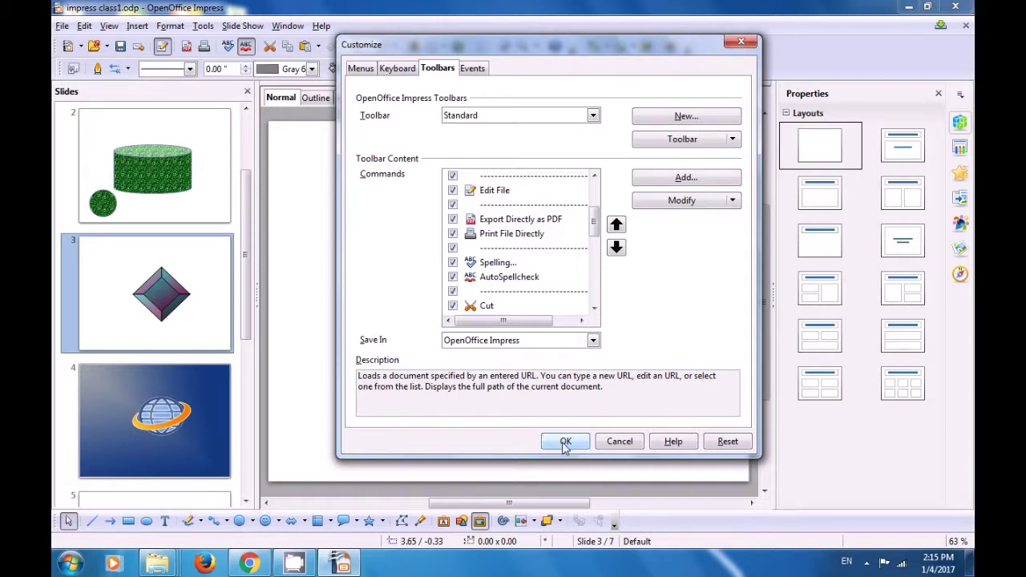
left_click(565, 441)
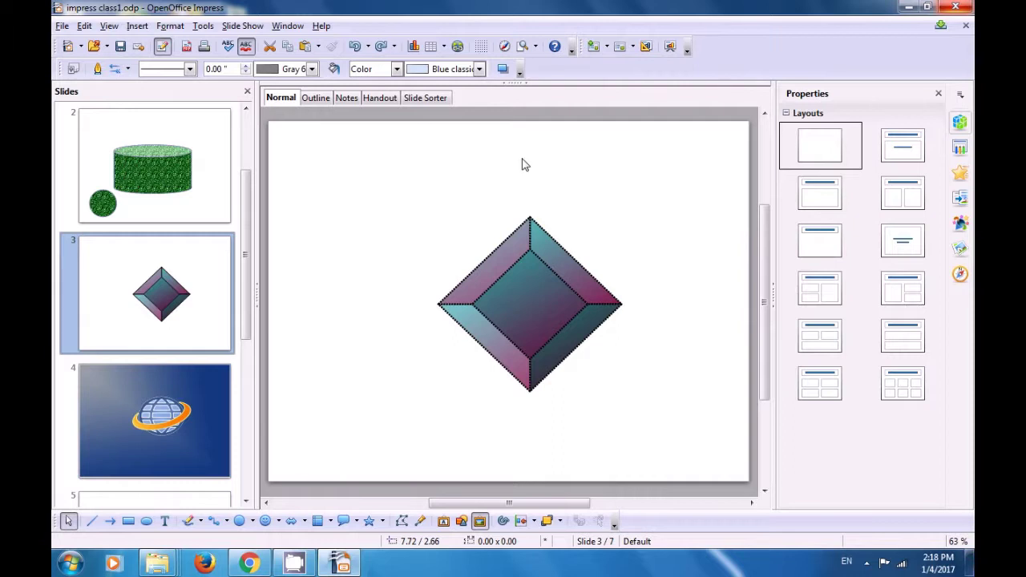
Step: Uncheck Line, Arrow Style and Line Style in the Line and Filling toolbar customization
left_click(519, 76)
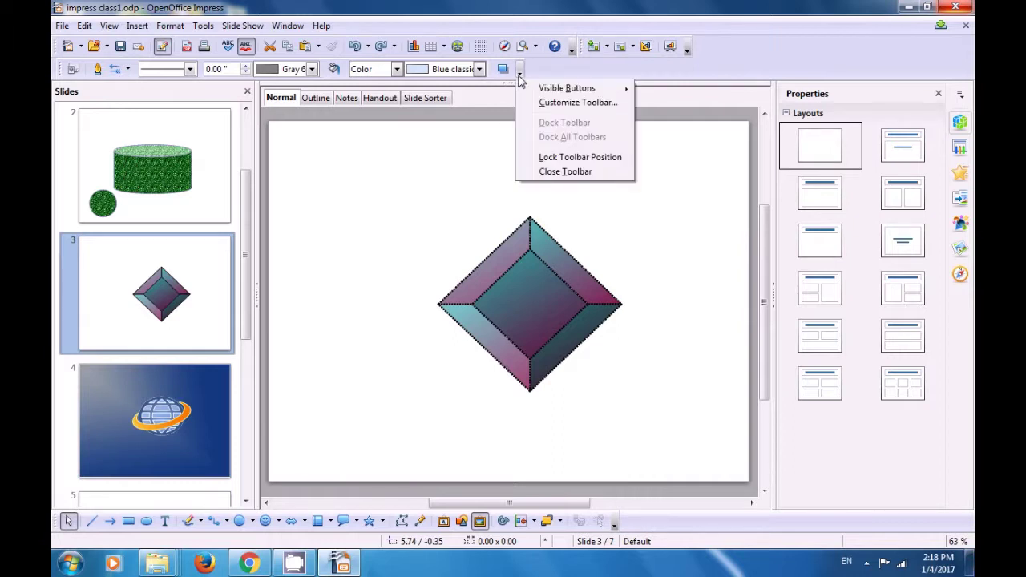
mouse_move(530, 90)
left_click(549, 104)
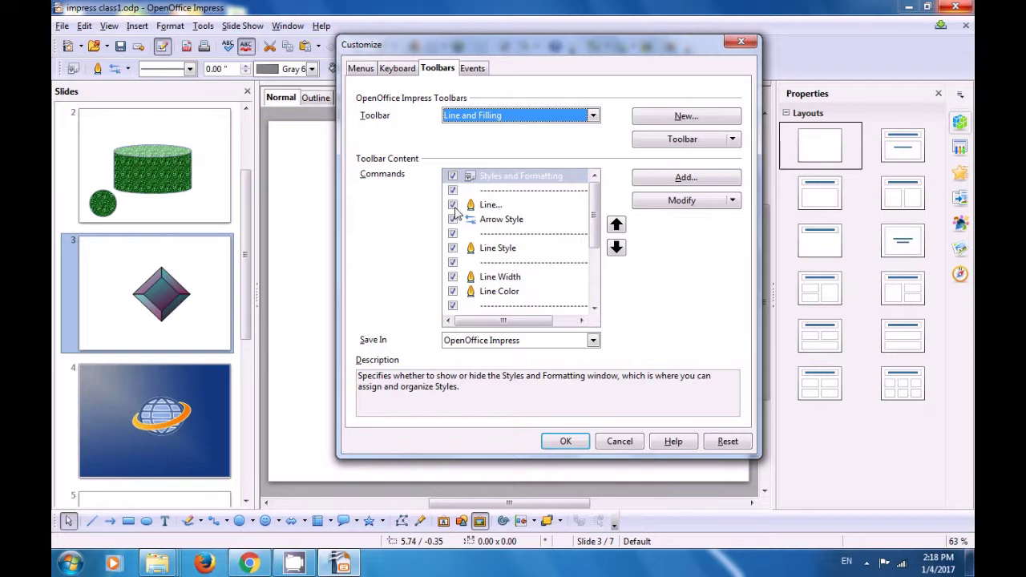
left_click(454, 205)
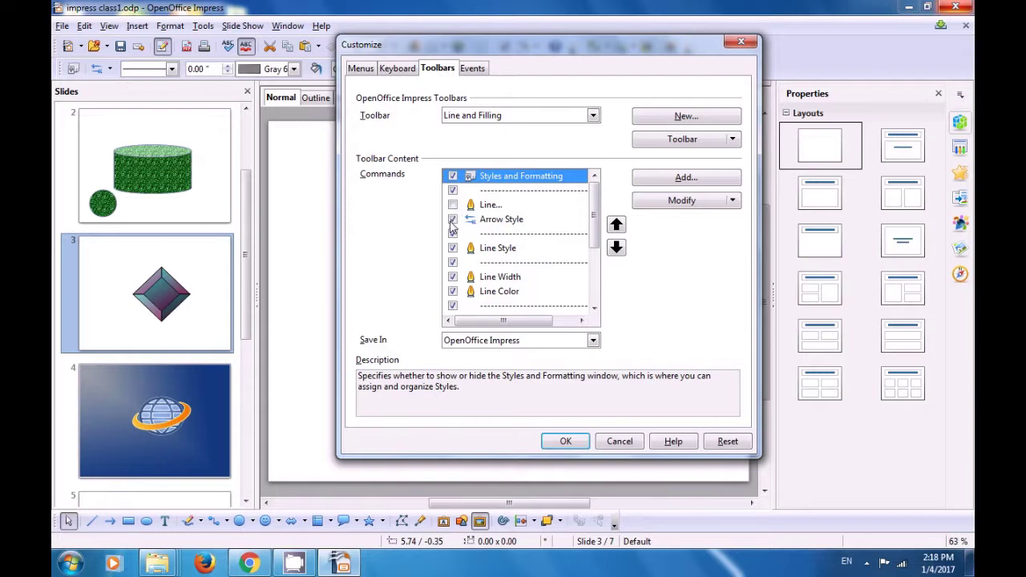
left_click(452, 219)
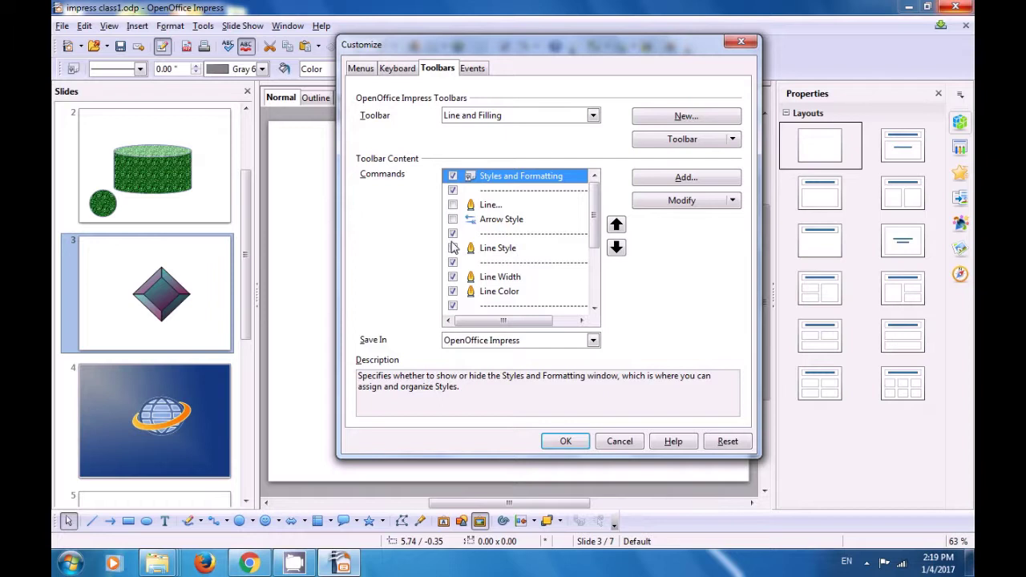
left_click(453, 249)
left_click(453, 249)
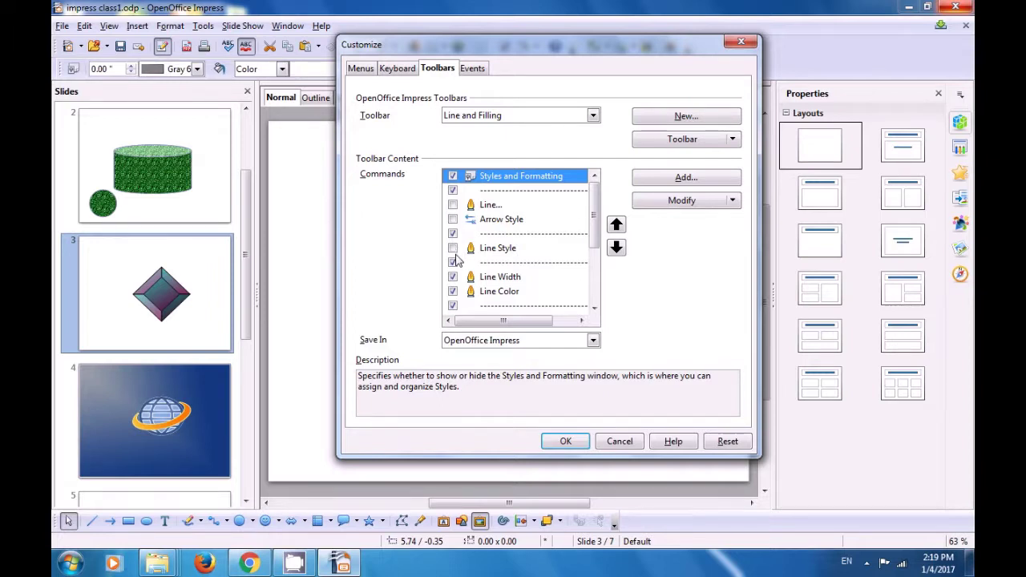
Step: Also uncheck Line Color, Area... and Area Style / Filling, then apply the changes
left_click(453, 292)
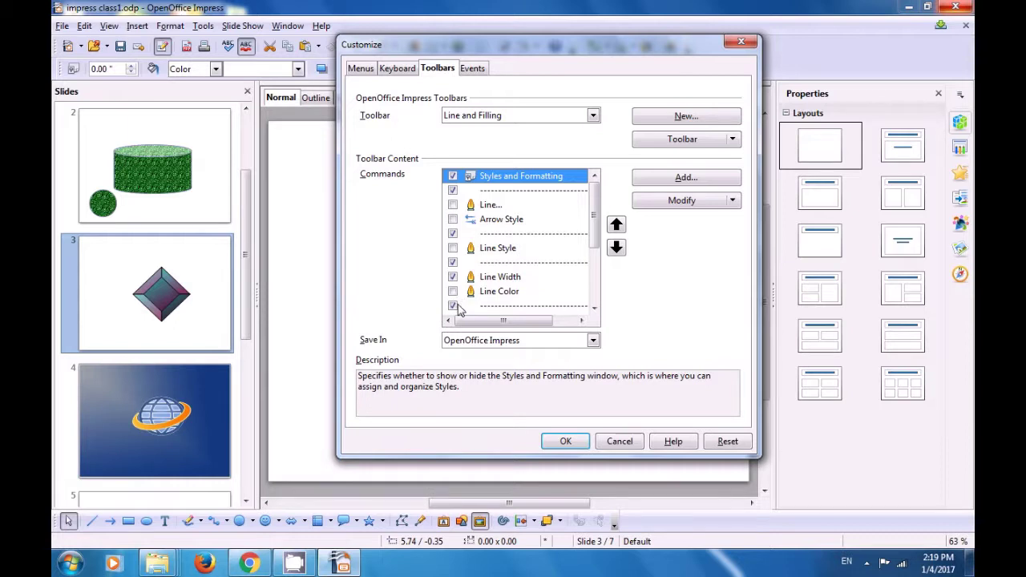
scroll(461, 291, "down", 1)
left_click(453, 292)
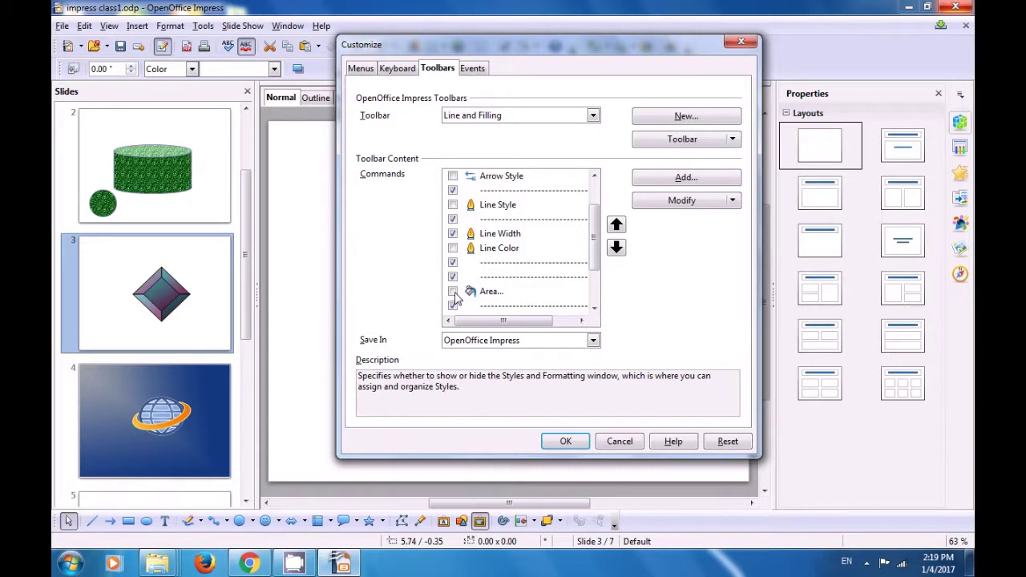
left_click_drag(595, 273, 596, 296)
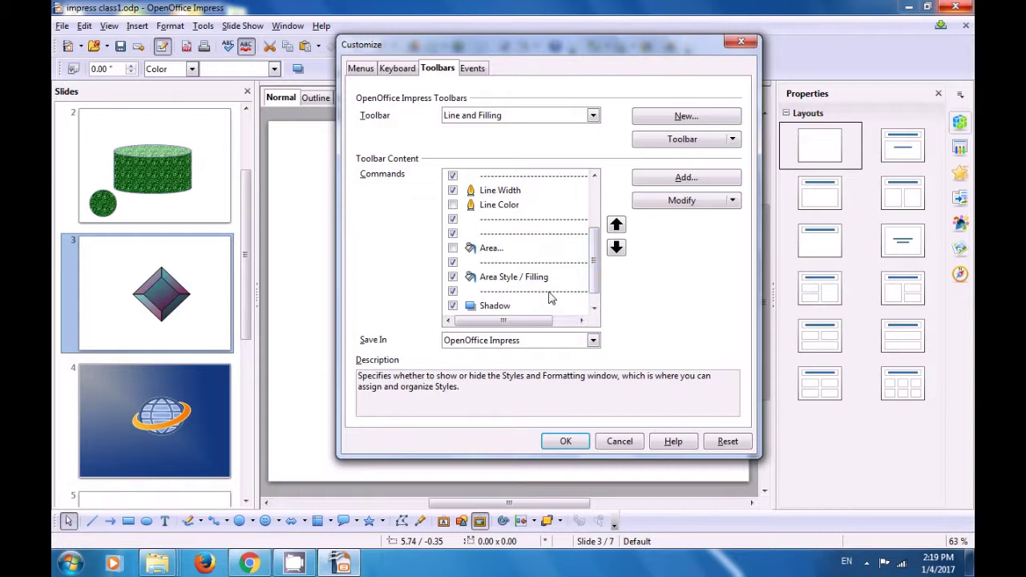
left_click(452, 277)
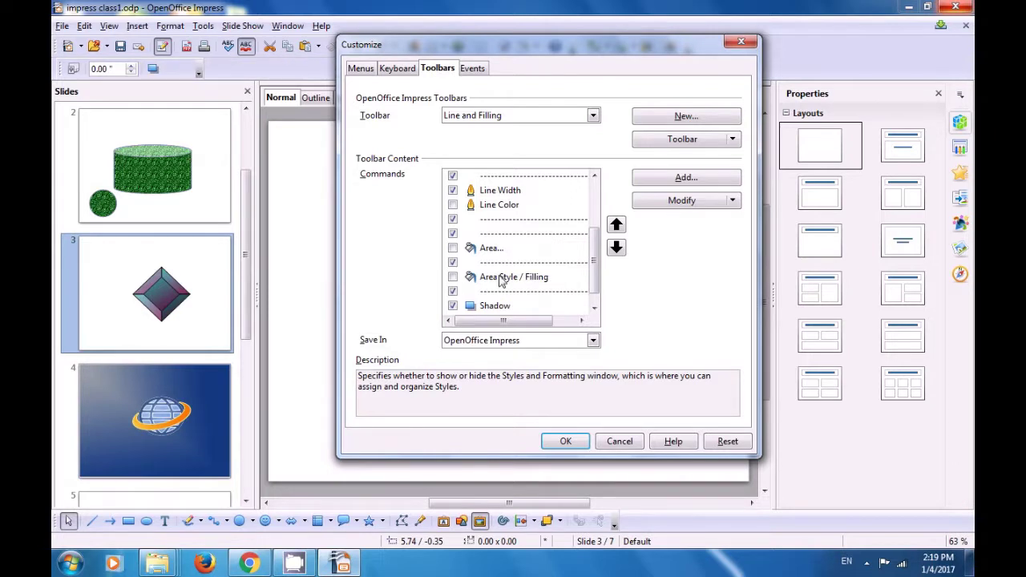
left_click_drag(592, 272, 594, 287)
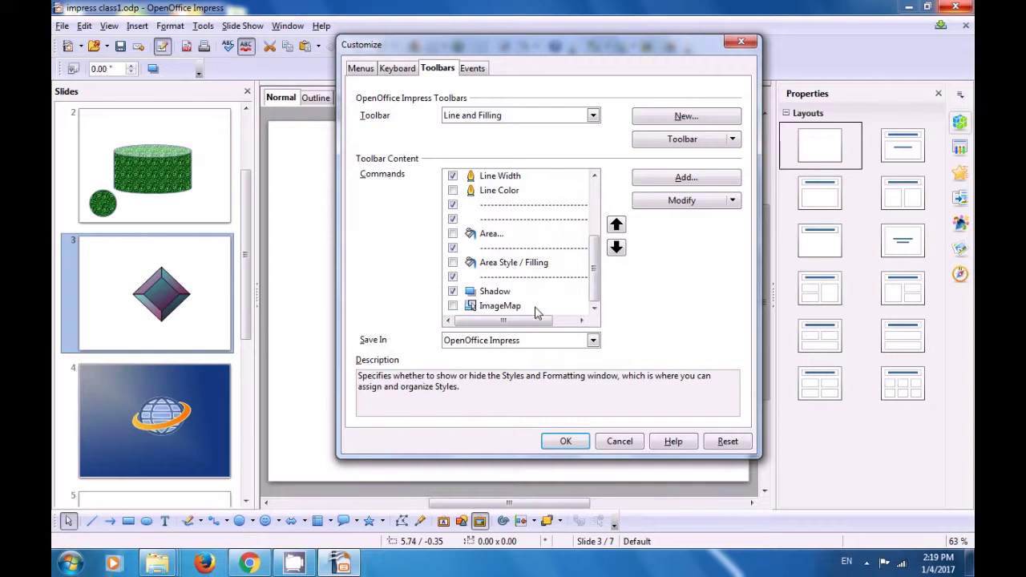
left_click(571, 446)
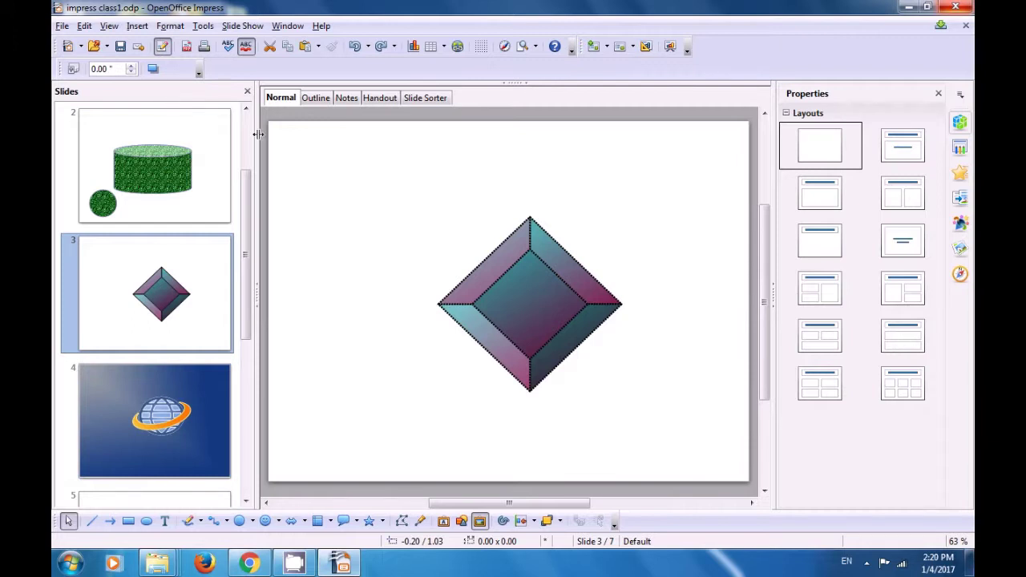
Step: Re-check Line..., Arrow Style and Line Style in the Line and Filling toolbar customization
left_click(198, 73)
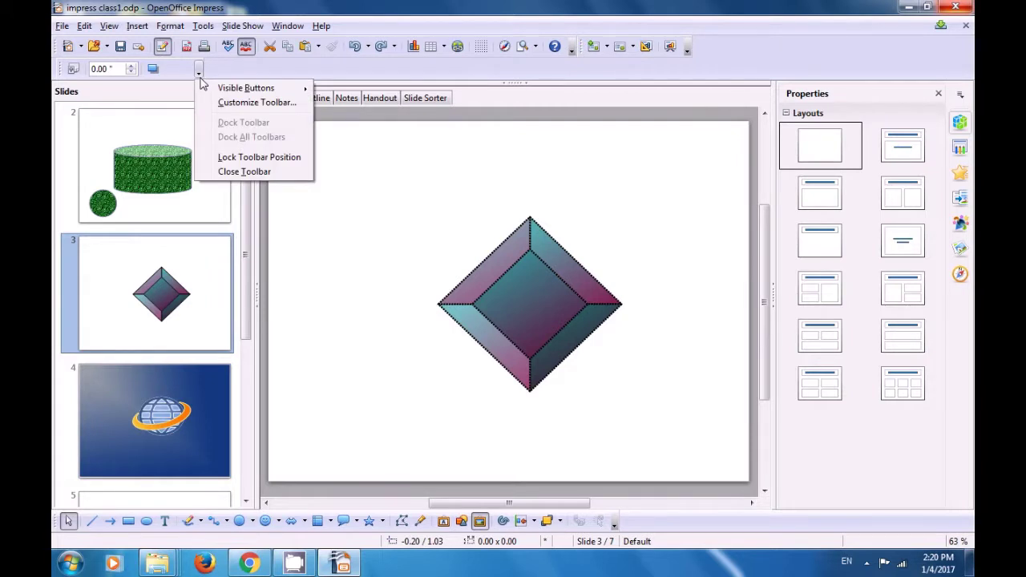
left_click(248, 104)
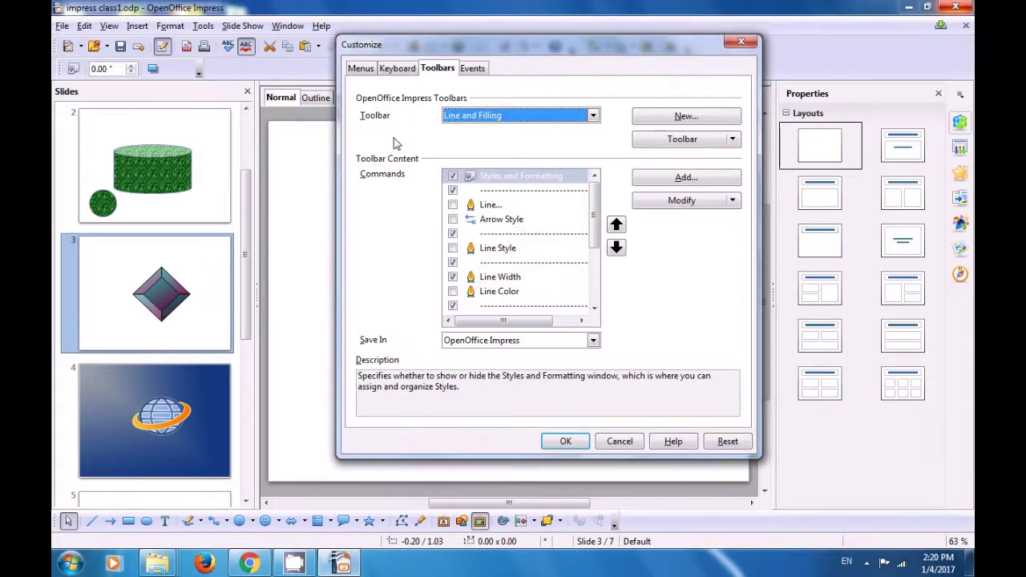
left_click(453, 204)
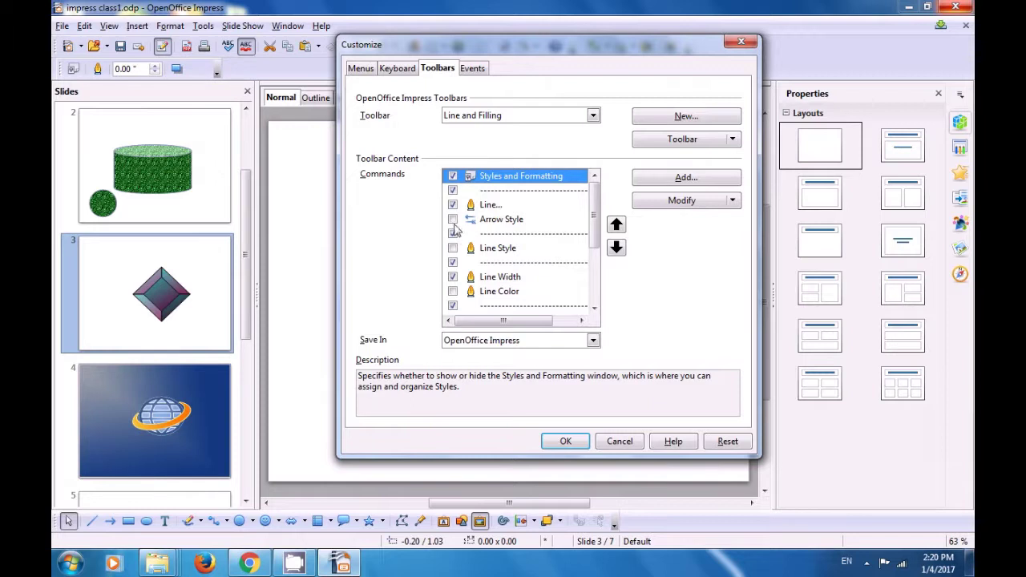
left_click(453, 220)
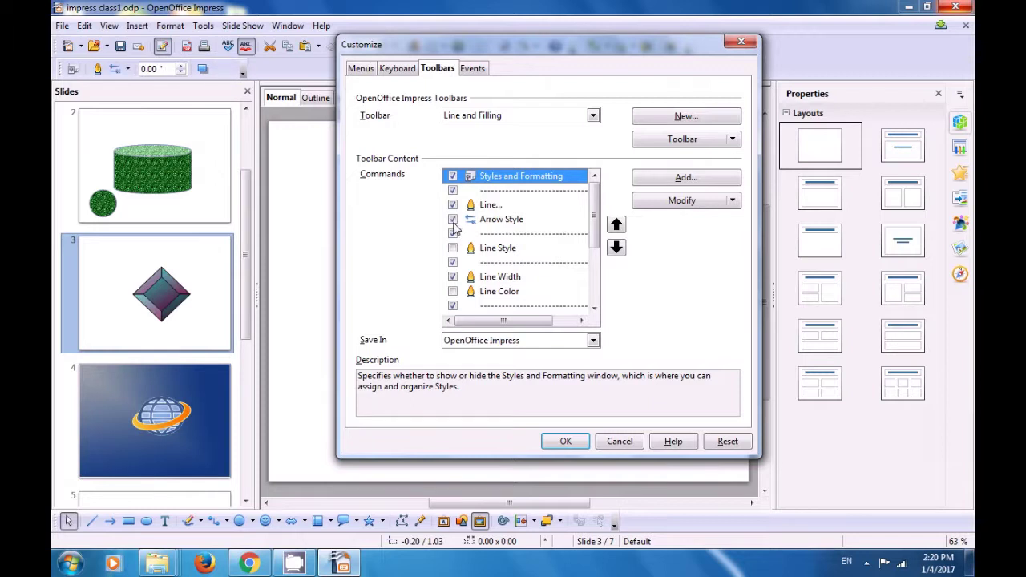
left_click(453, 249)
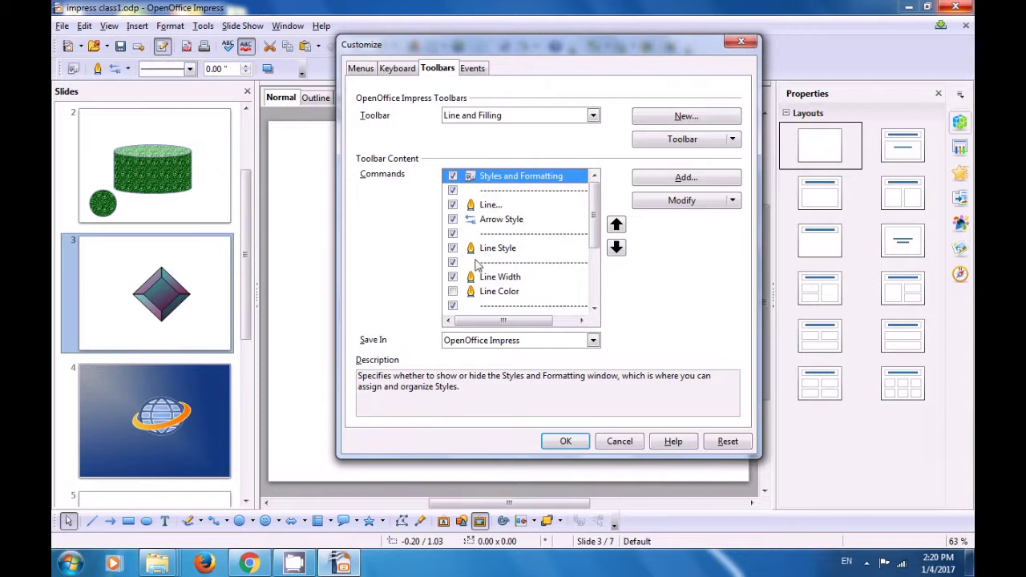
Step: Re-check Line Color, Area... and Area Style / Filling, then apply the restored toolbar
left_click_drag(595, 233, 595, 240)
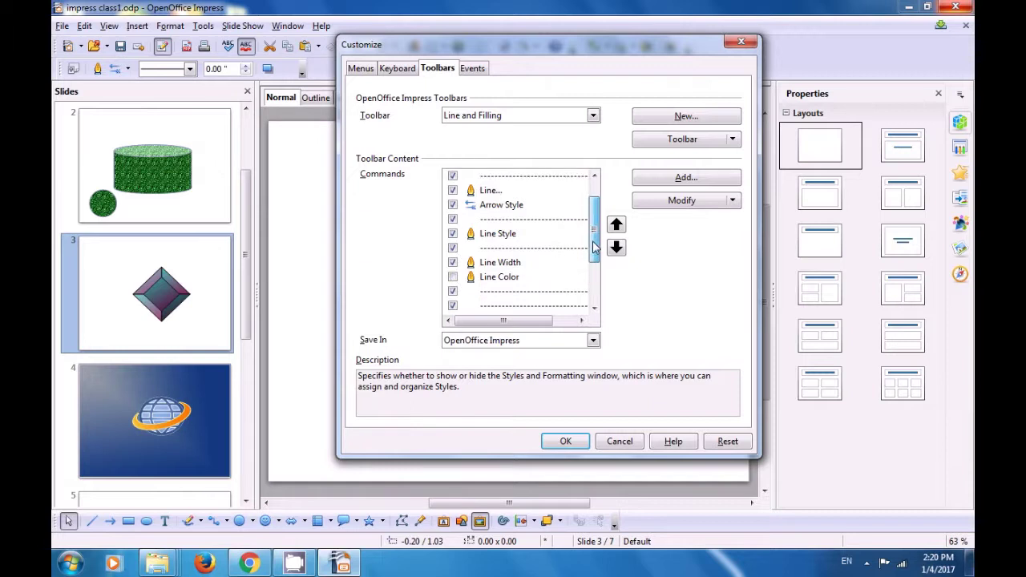
left_click(453, 278)
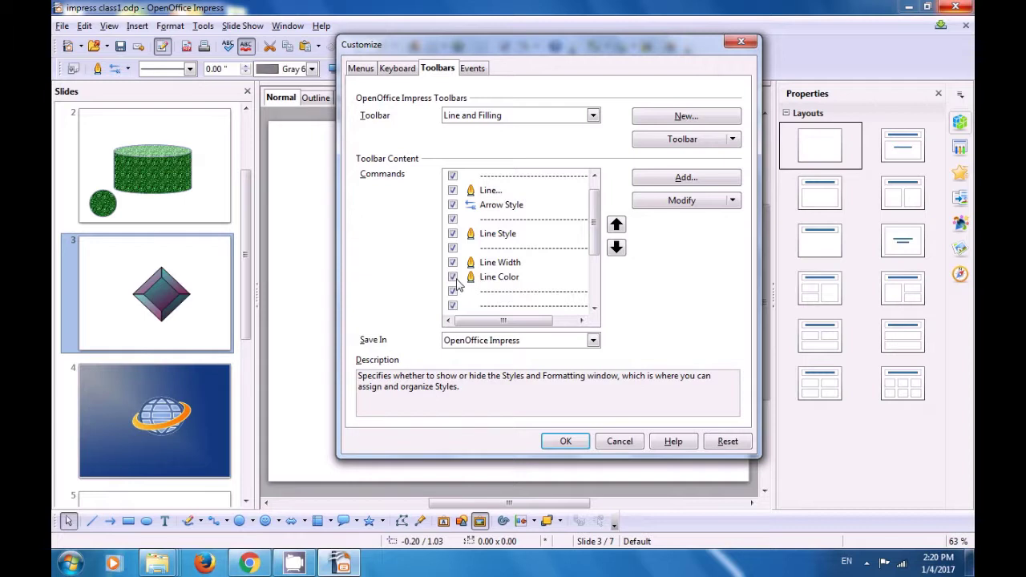
left_click_drag(596, 255, 591, 296)
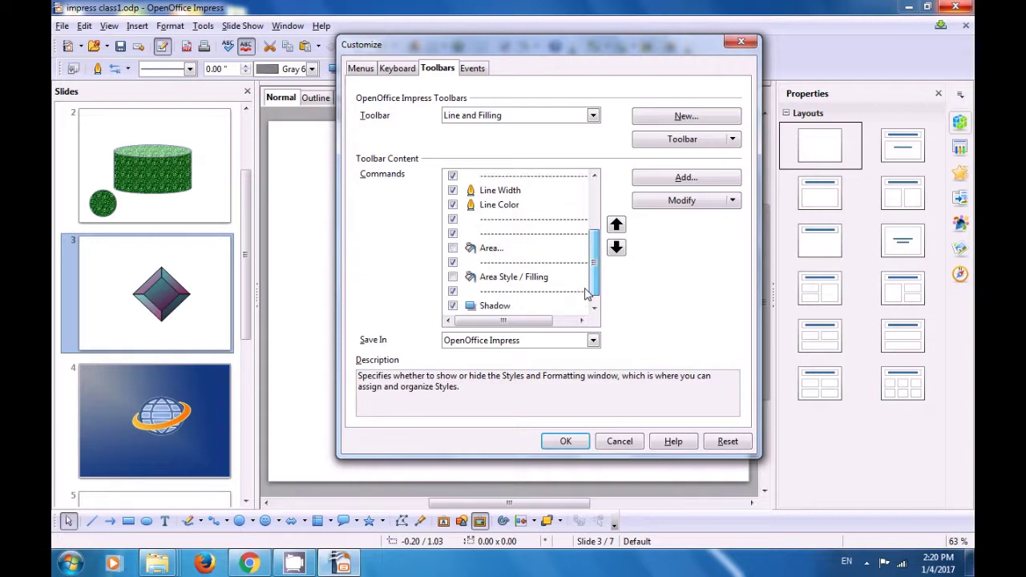
left_click(453, 249)
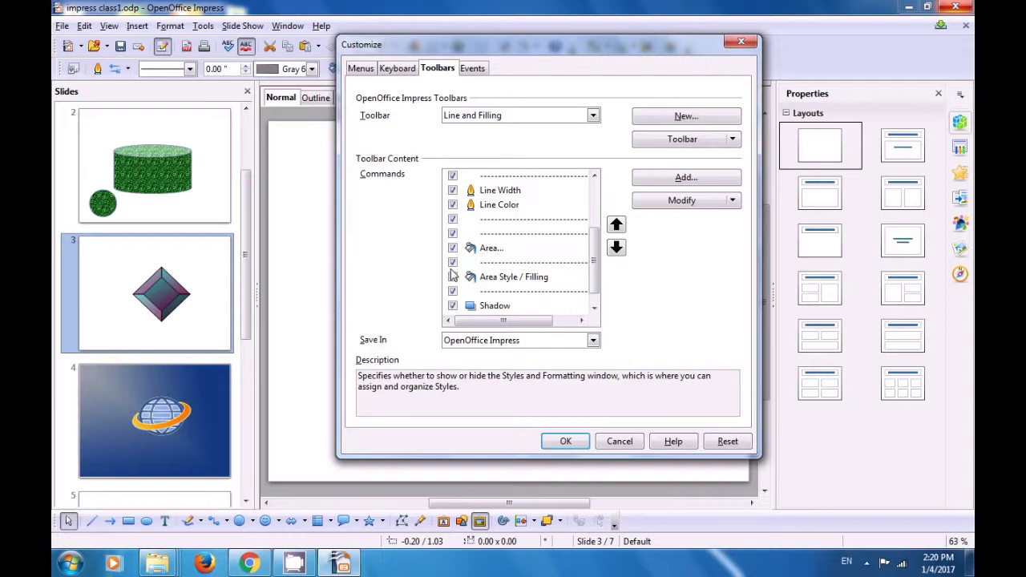
left_click(453, 278)
scroll(589, 283, "down", 1)
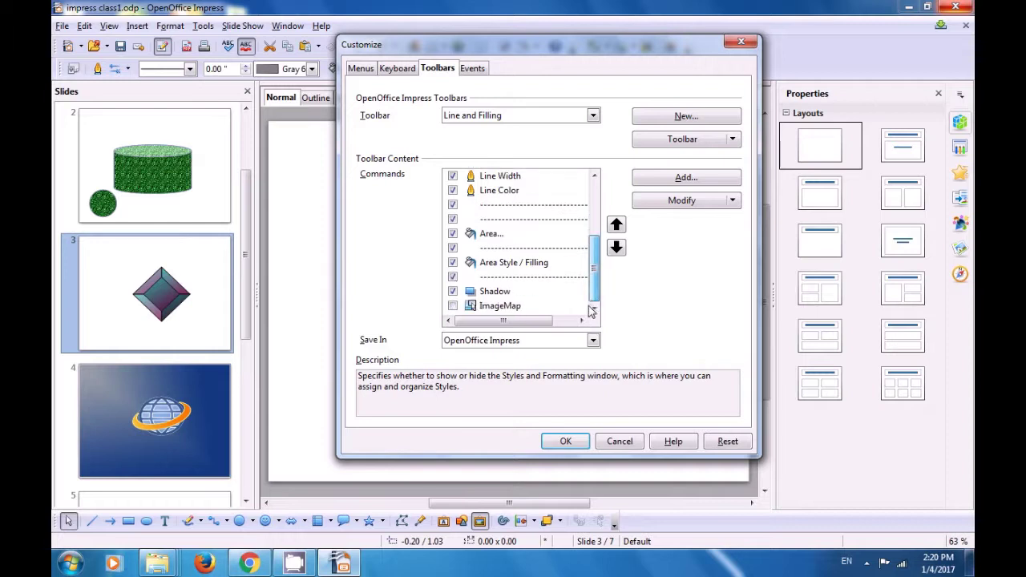
left_click(563, 443)
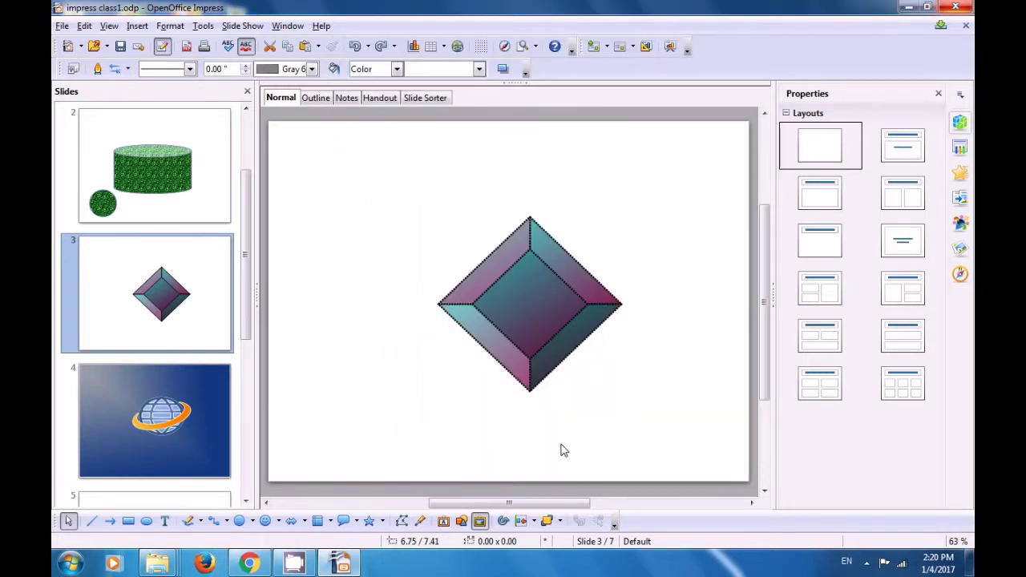